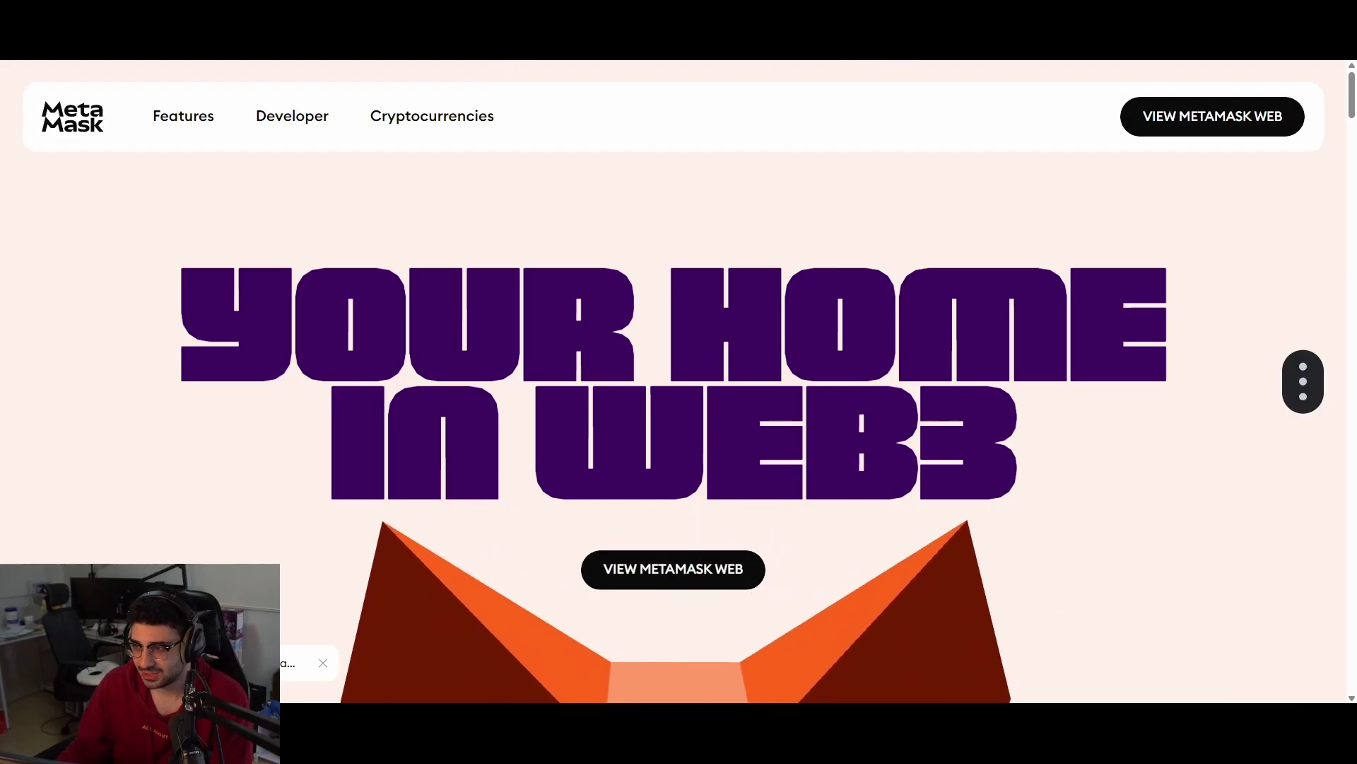
# Step: Switch to the CoinMarketCap NEXPACE page and highlight the $1.63 NXPC price
pyautogui.hotkey('ctrl', 'Tab')
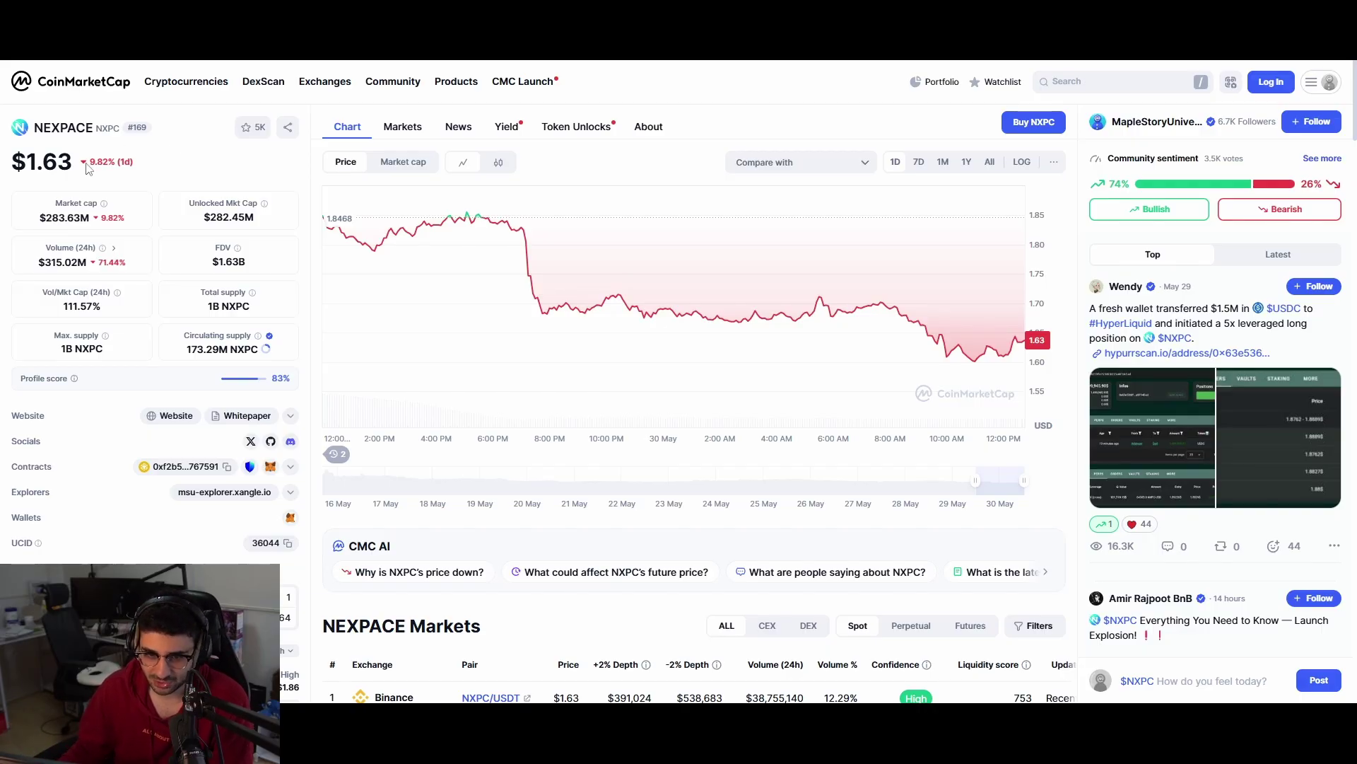
pyautogui.moveTo(69, 164); pyautogui.dragTo(26, 164)
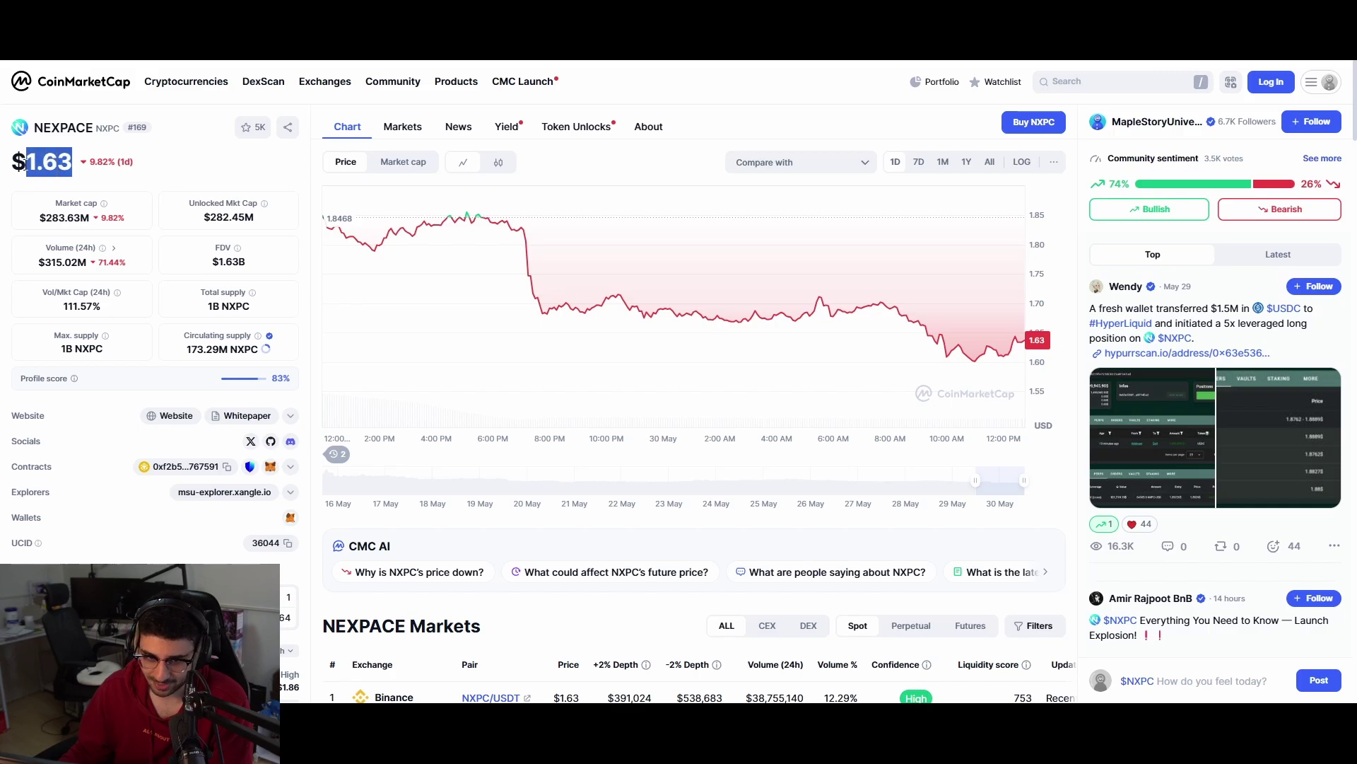
pyautogui.click(83, 176)
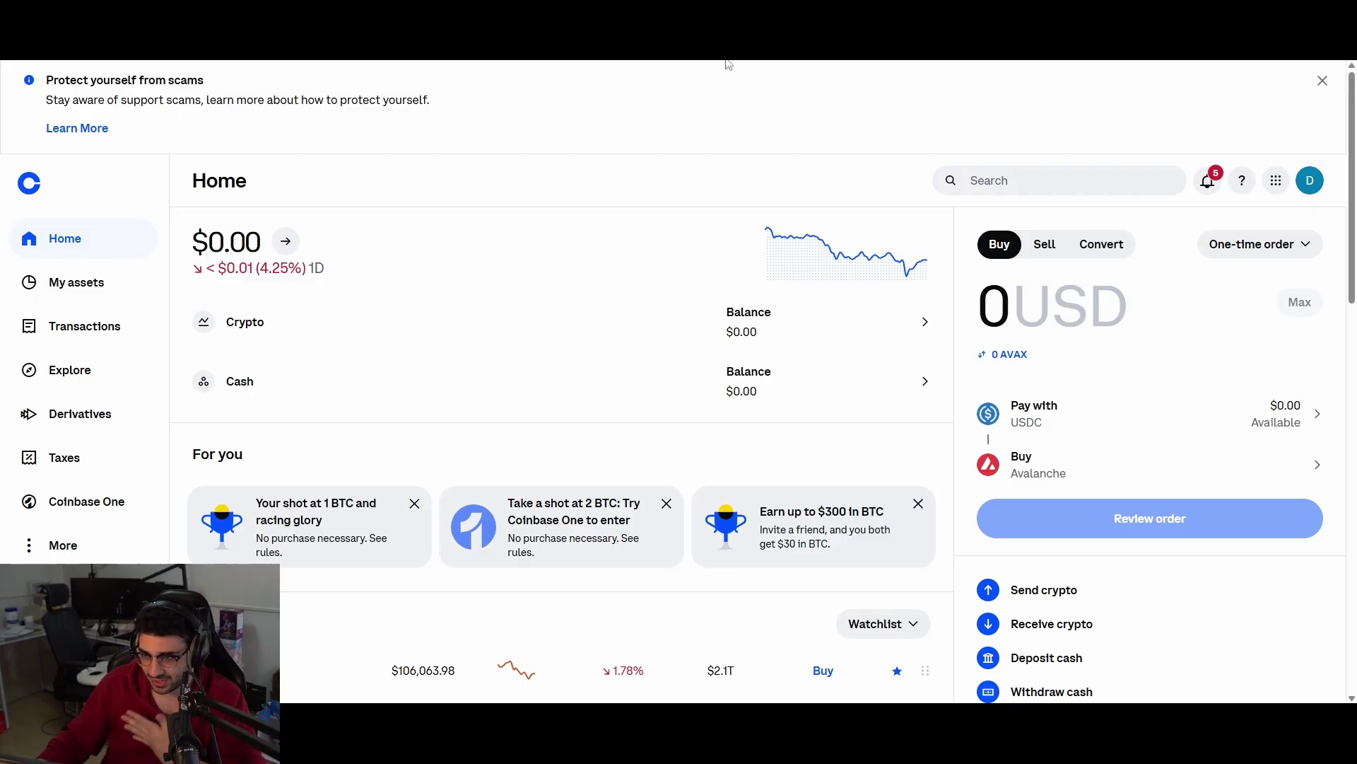
# Step: Go to the deBridge tab and open its trading app with the USDC-to-AVAX swap form
pyautogui.click(606, 61)
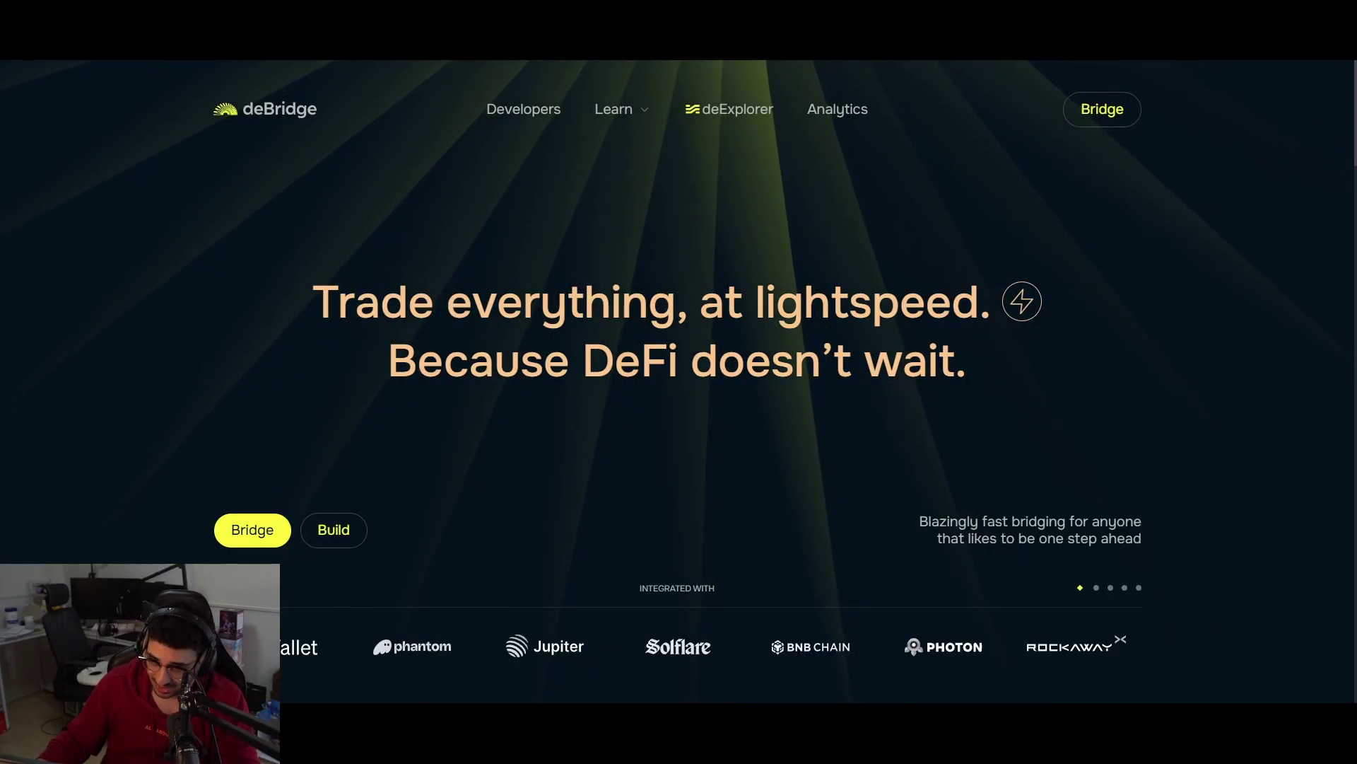
pyautogui.hotkey('ctrl', 'Tab')
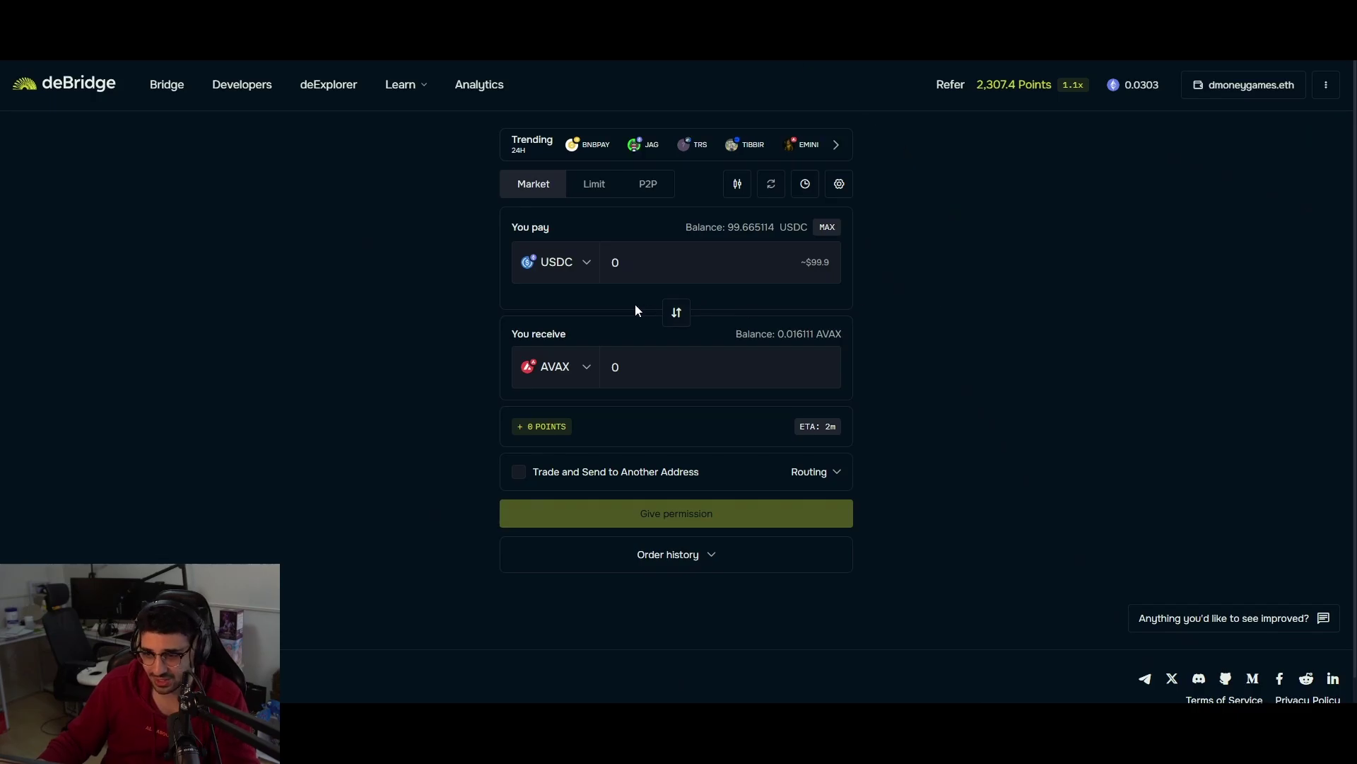
pyautogui.click(642, 256)
pyautogui.press('BackSpace')
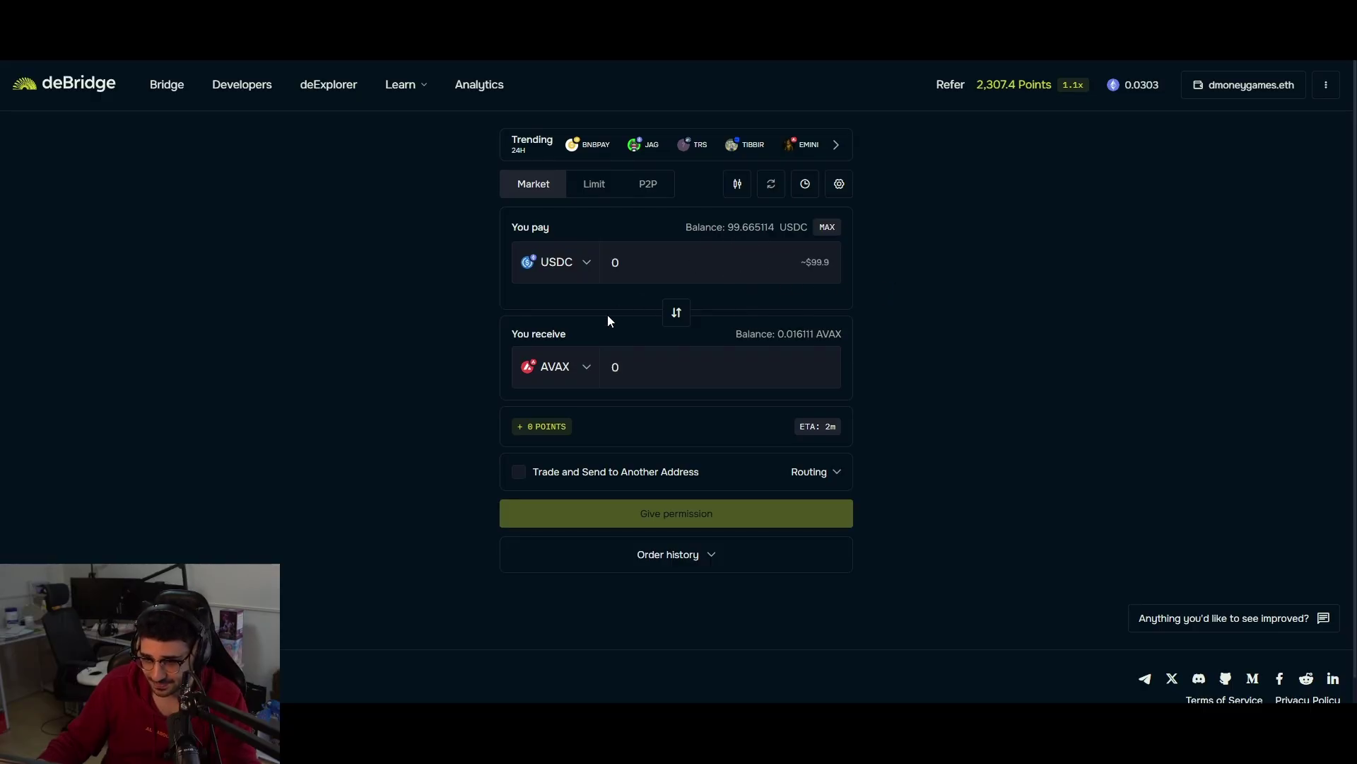
pyautogui.click(580, 367)
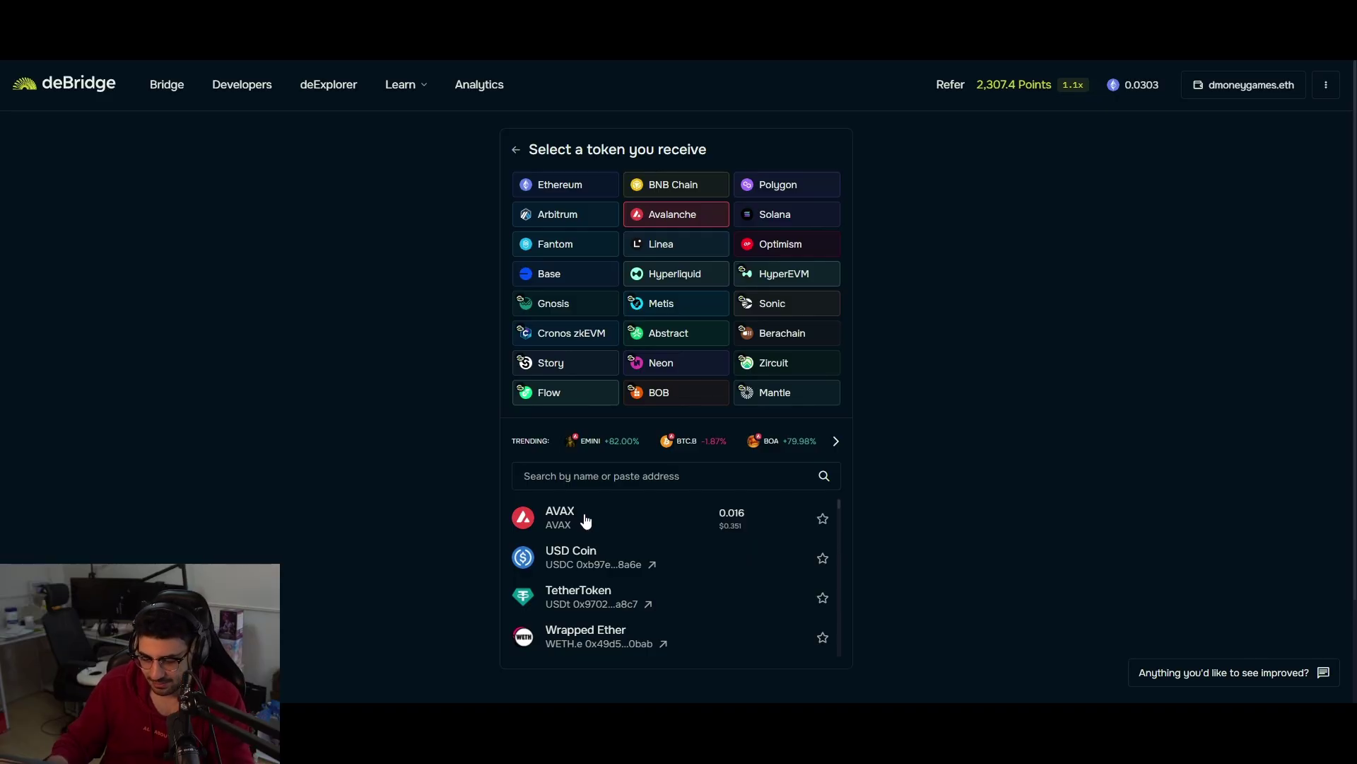
pyautogui.write('nxpc')
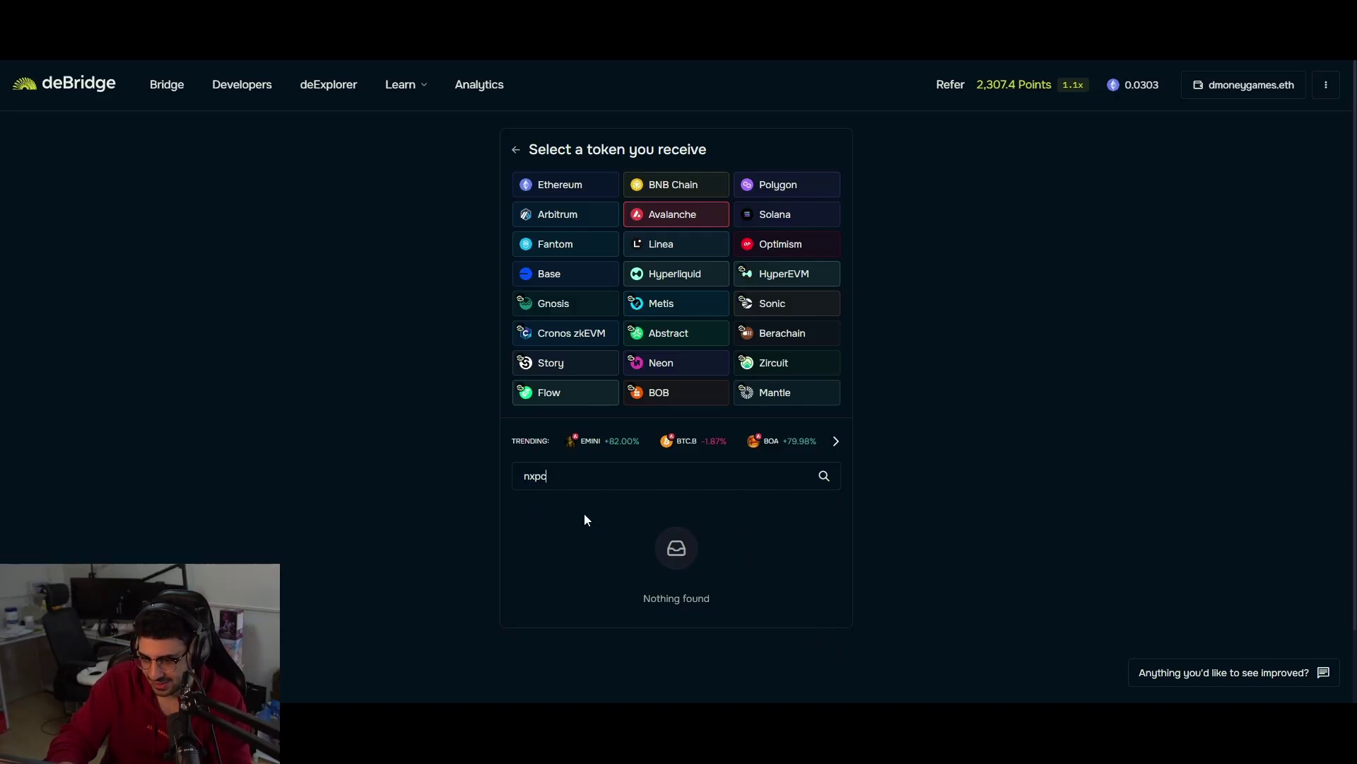
pyautogui.press('BackSpace')
pyautogui.press('BackSpace')
pyautogui.press('BackSpace')
pyautogui.press('BackSpace')
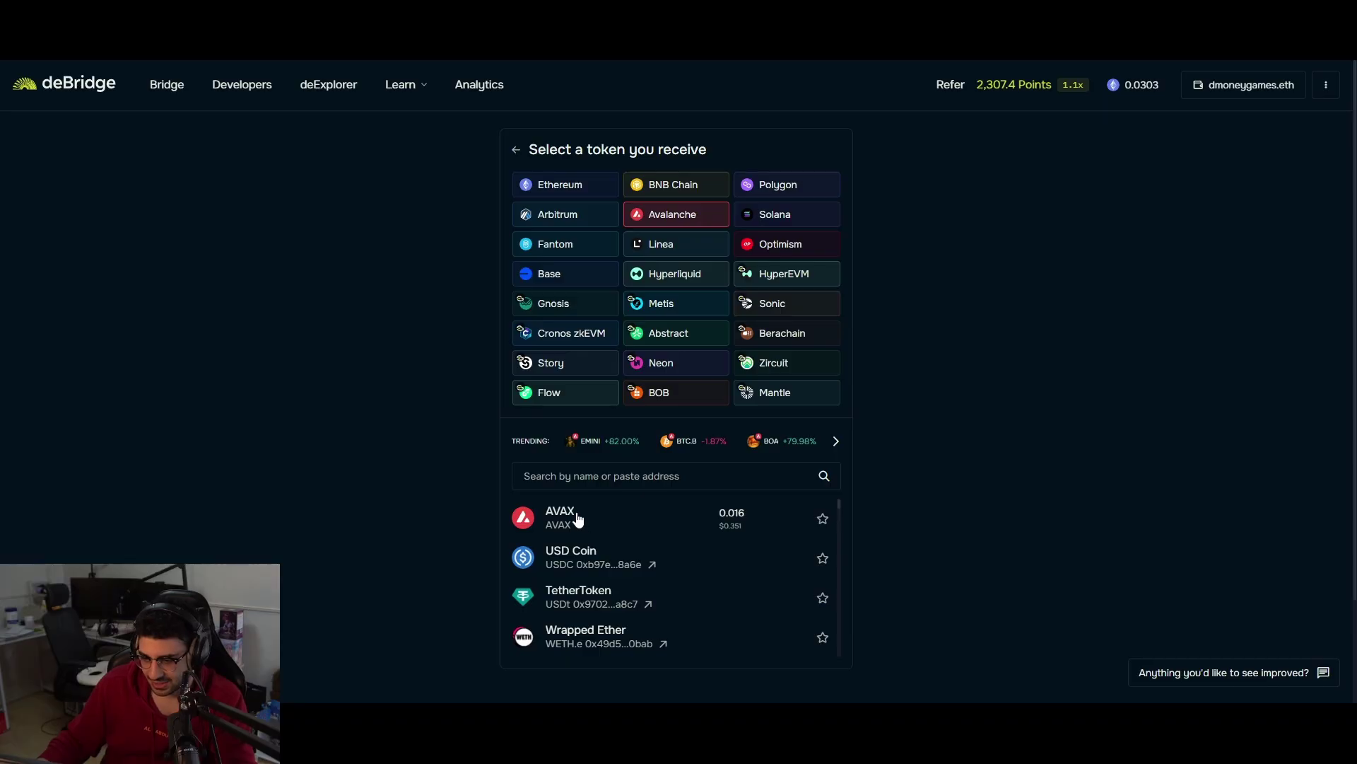
pyautogui.click(578, 518)
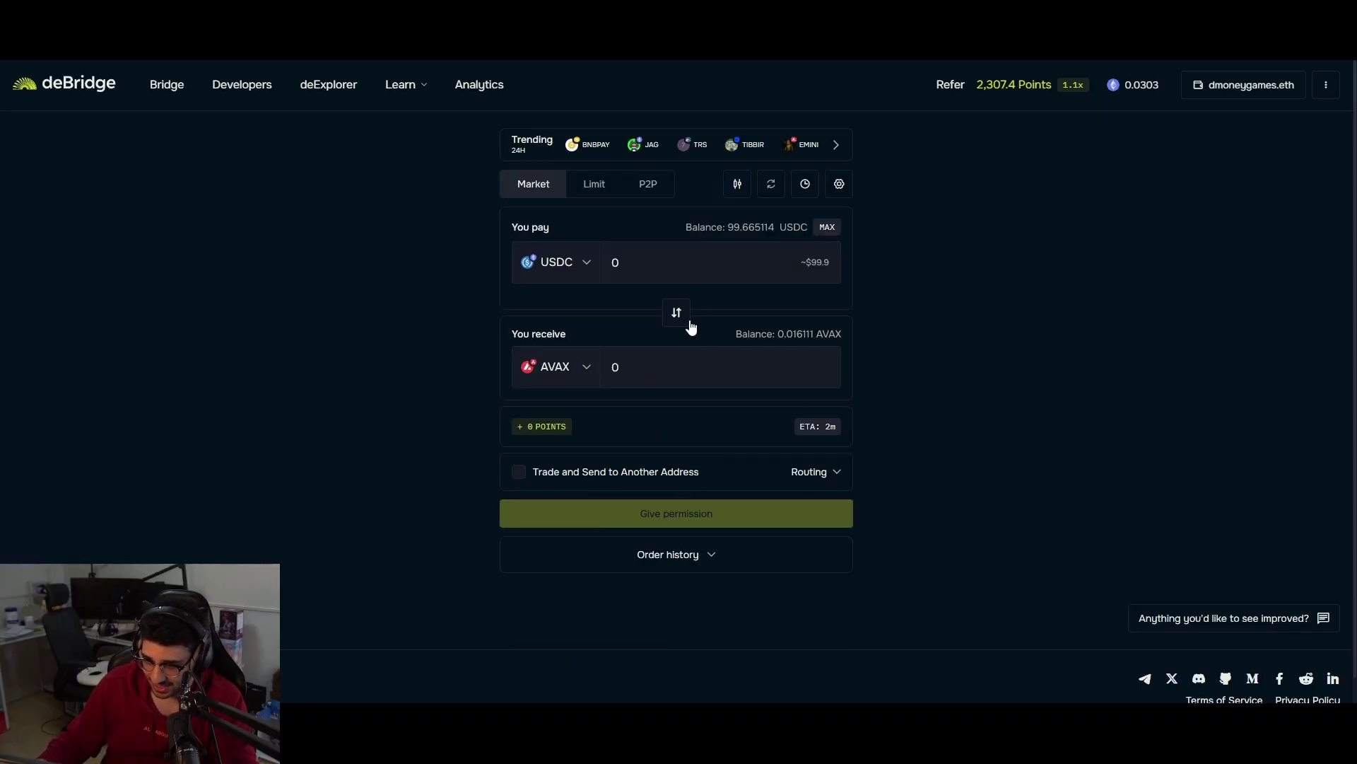
# Step: Enter 10 USDC to pay for about 0.455992 AVAX, leaving send-to-another-address off
pyautogui.click(617, 259)
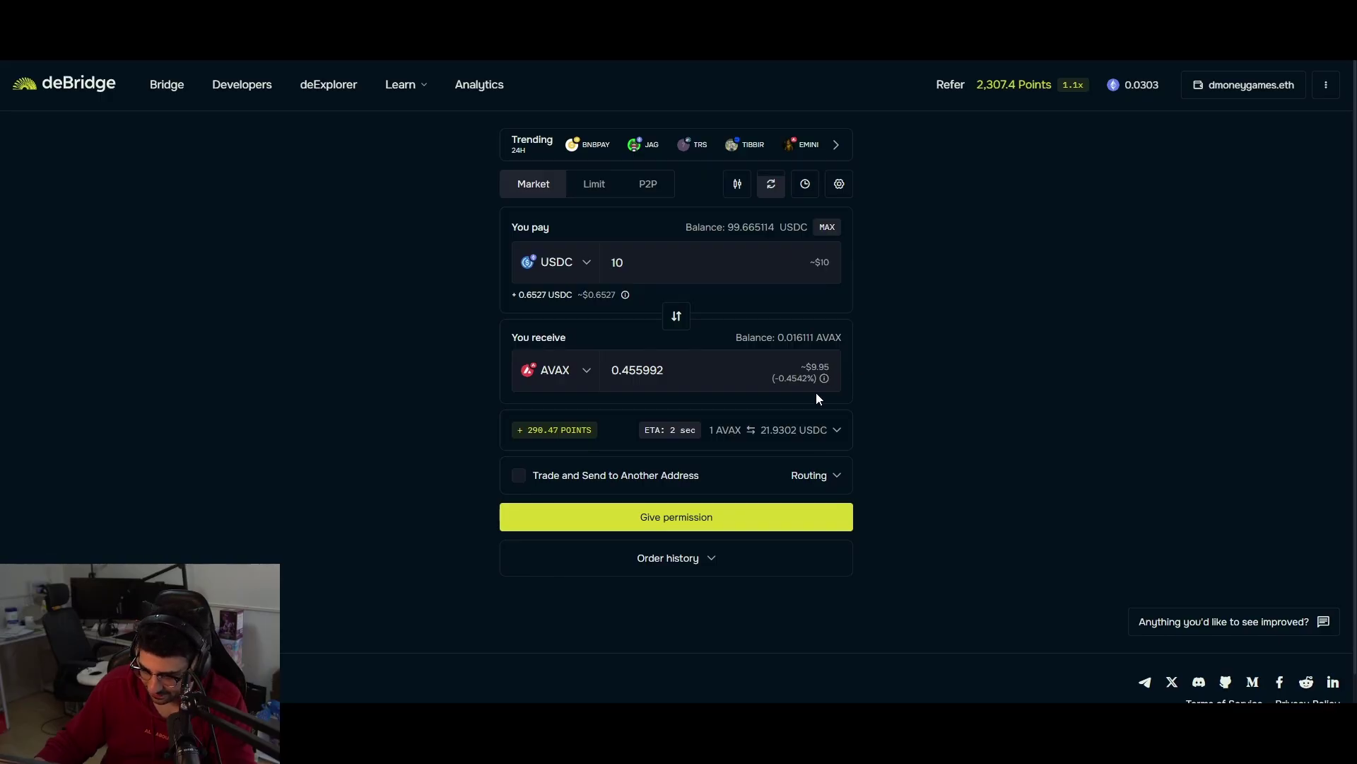
pyautogui.click(518, 475)
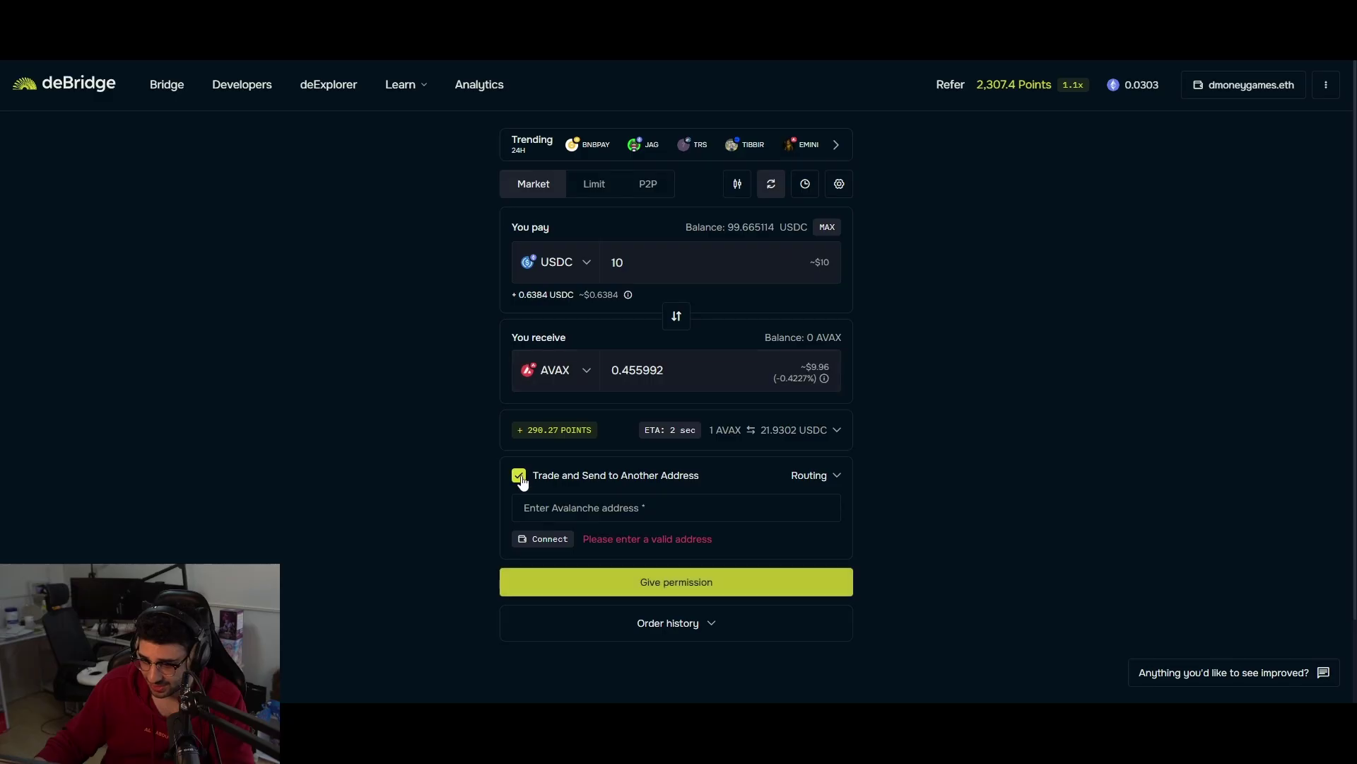
pyautogui.click(507, 478)
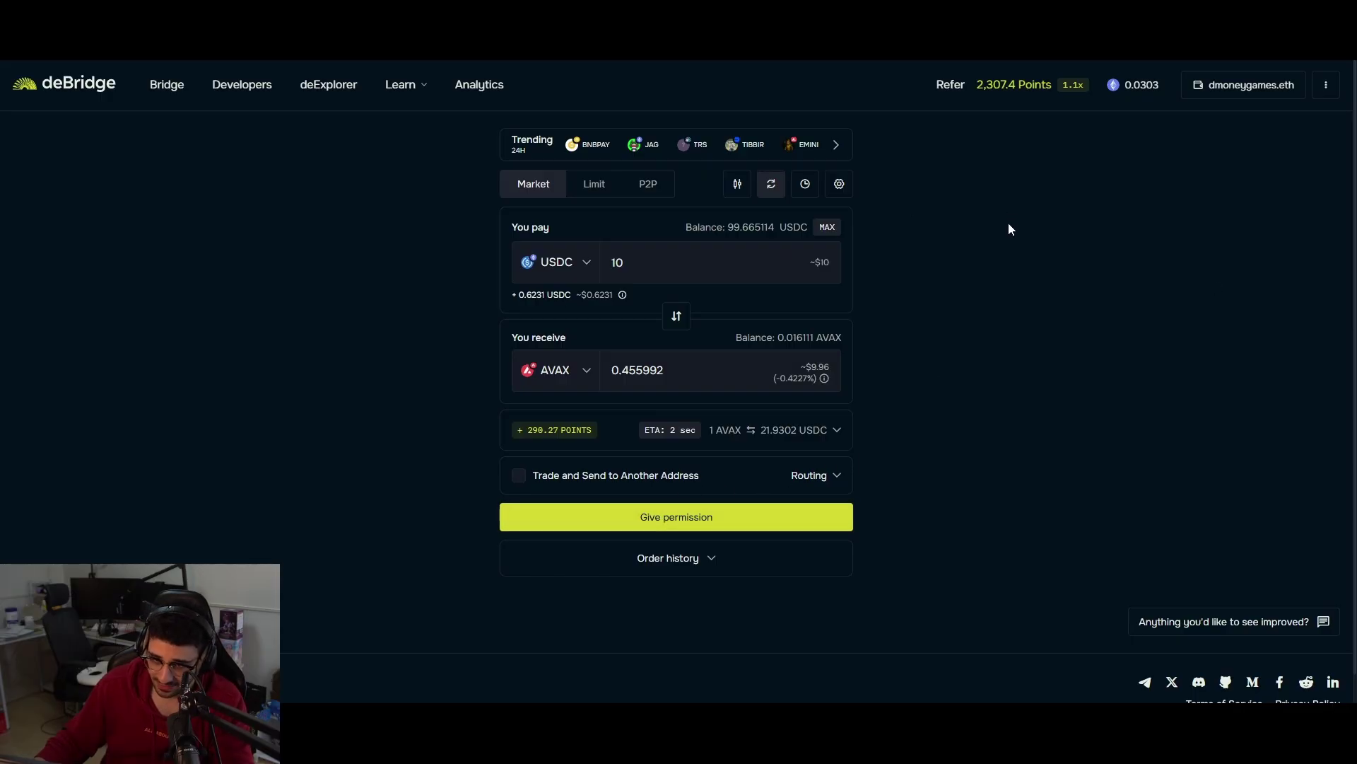
# Step: Sign the MetaMask permit letting deBridge spend up to 11.25 USDC
pyautogui.click(722, 523)
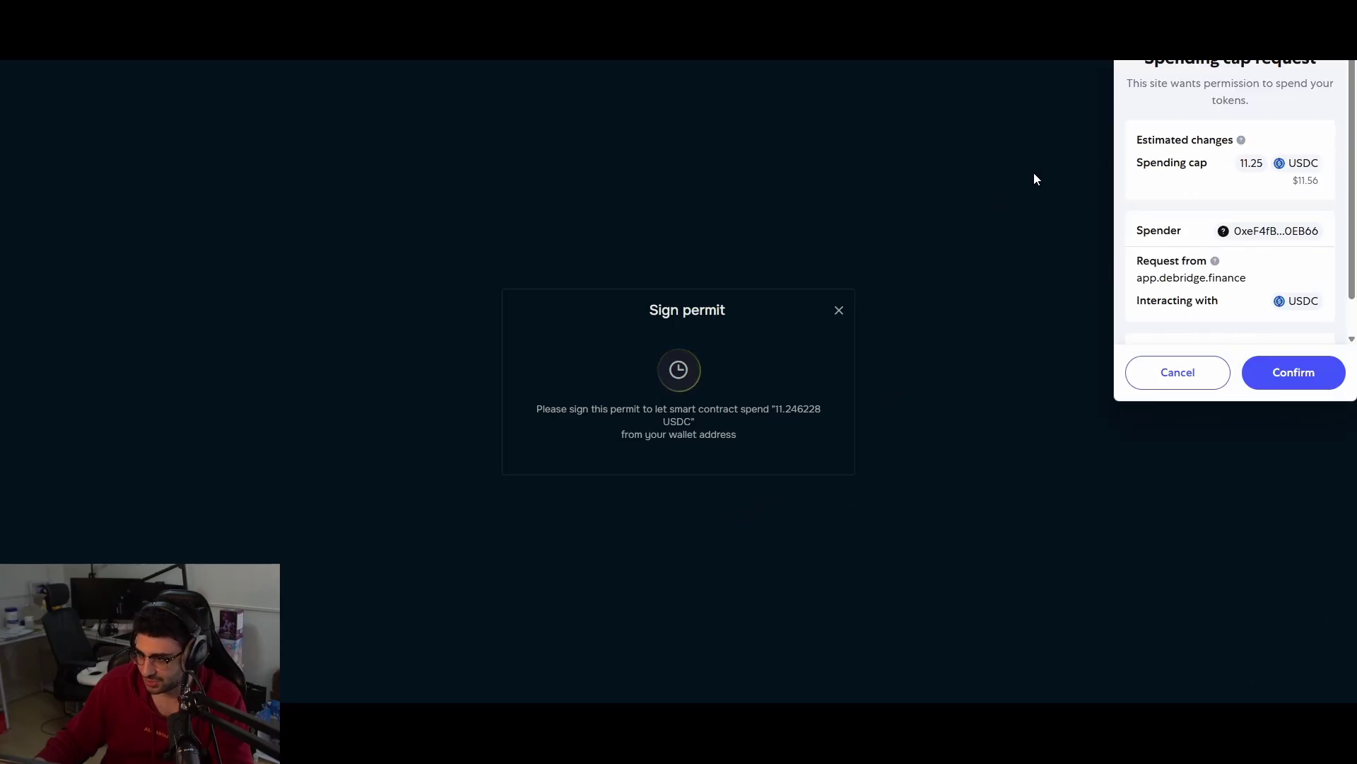
pyautogui.scroll(-1, 1278, 265)
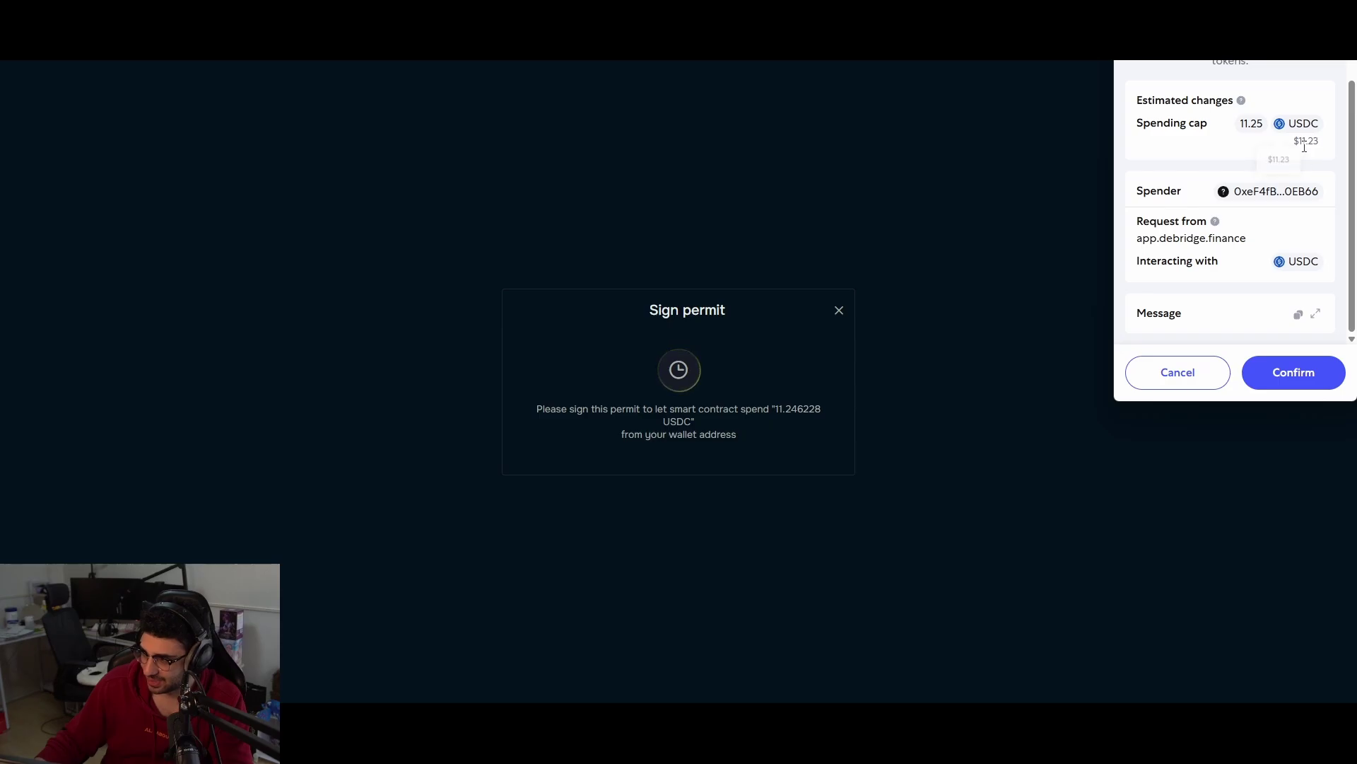
pyautogui.click(1293, 373)
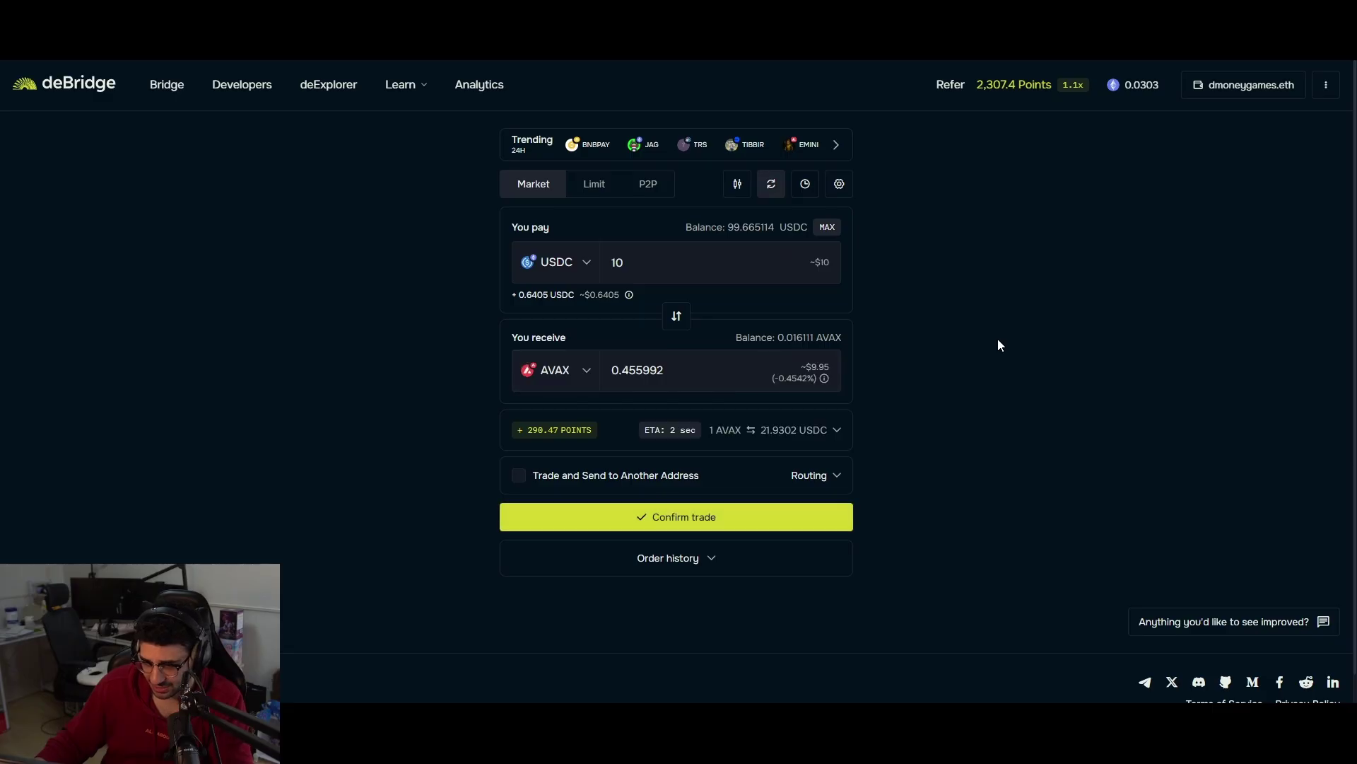
# Step: Confirm the 10 USDC-to-AVAX trade in MetaMask using the Low network fee
pyautogui.click(698, 521)
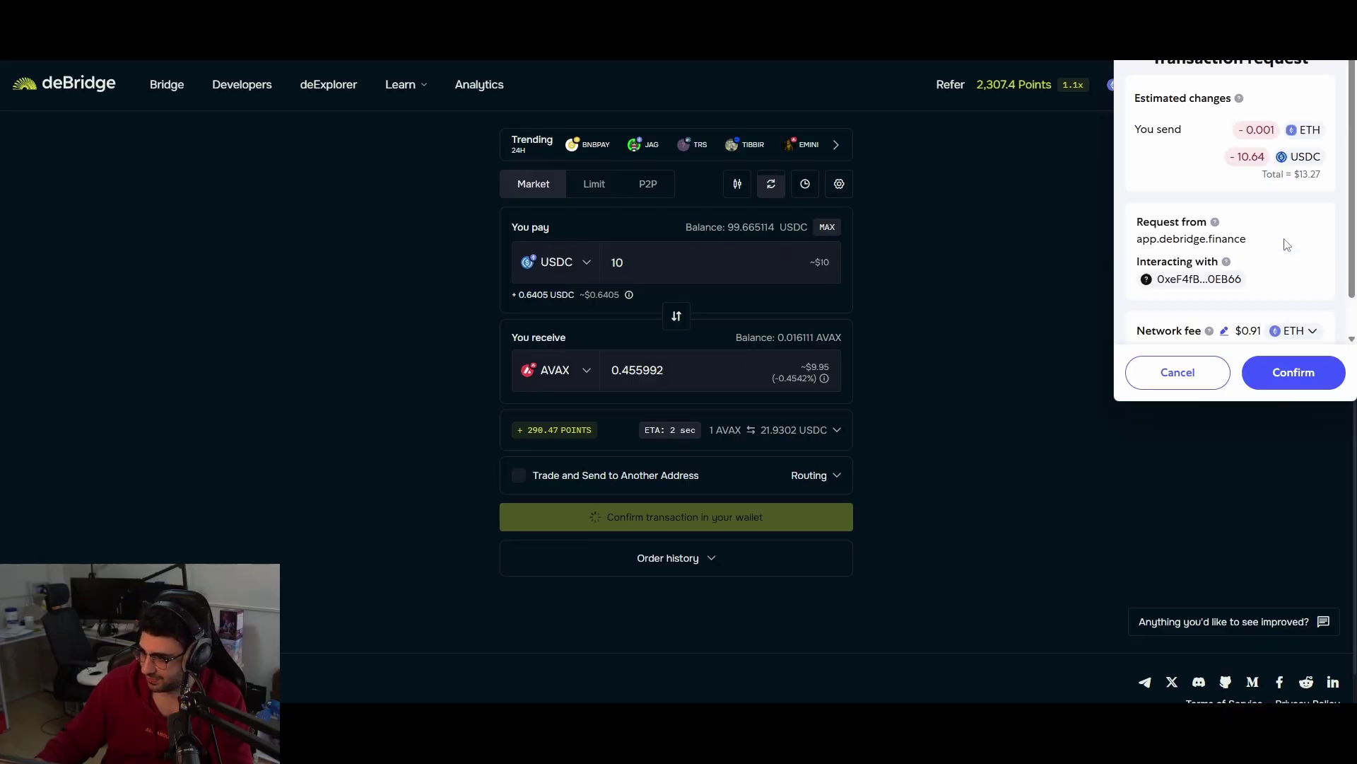
pyautogui.scroll(-1, 1299, 278)
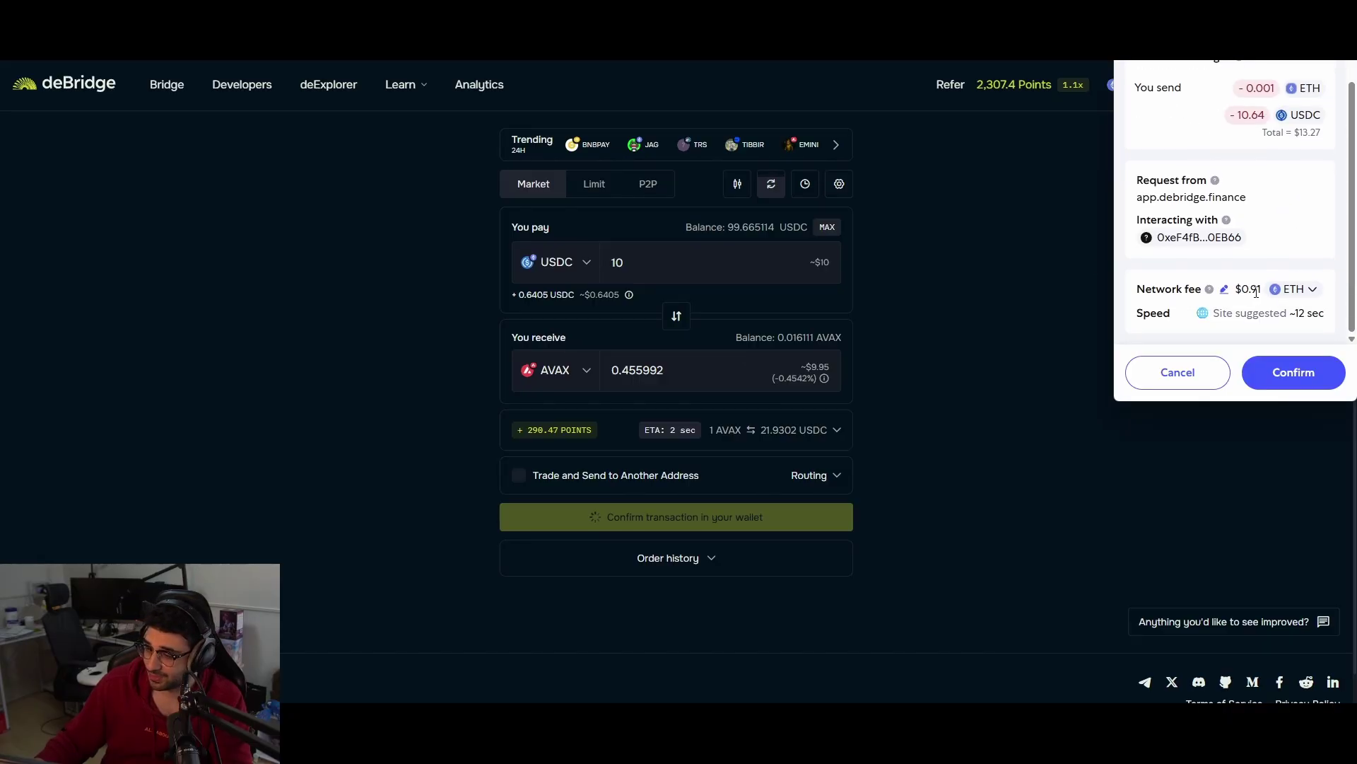
pyautogui.click(1224, 289)
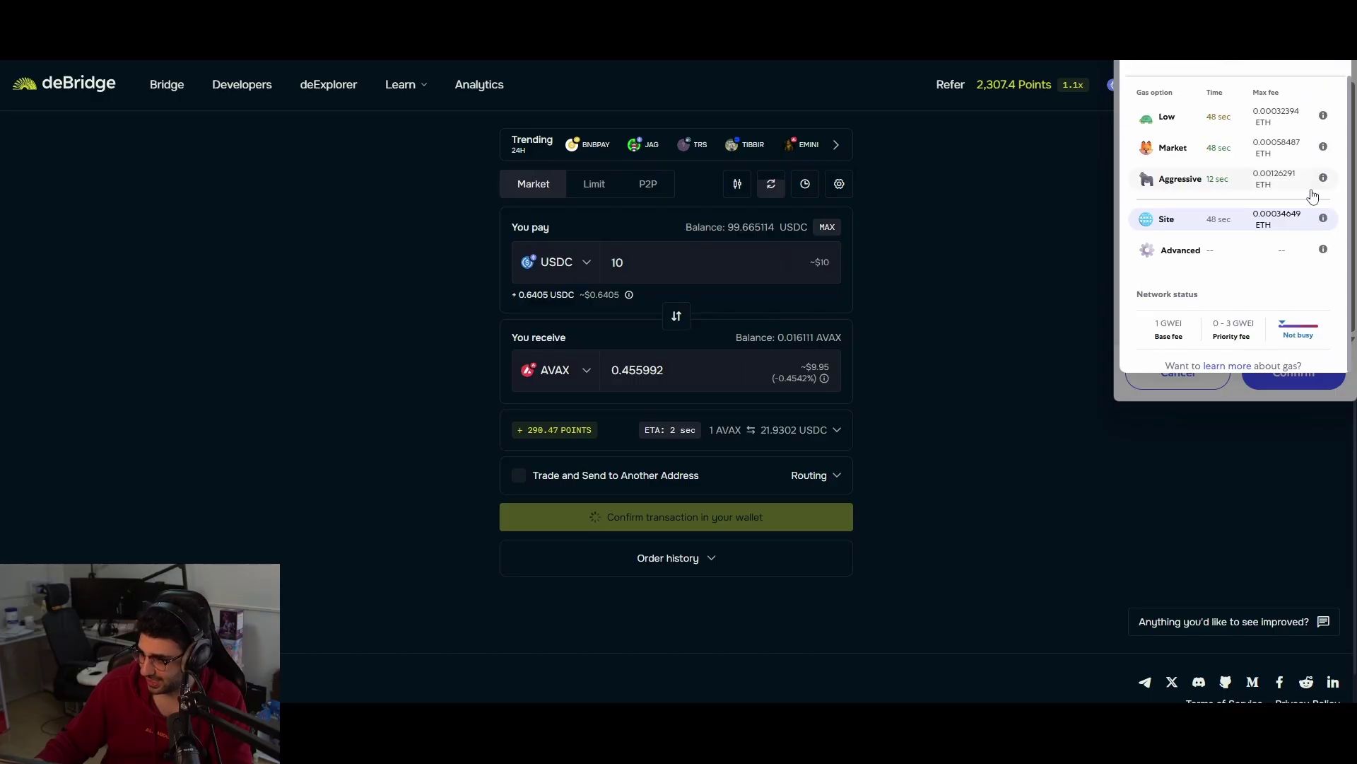
pyautogui.click(1206, 119)
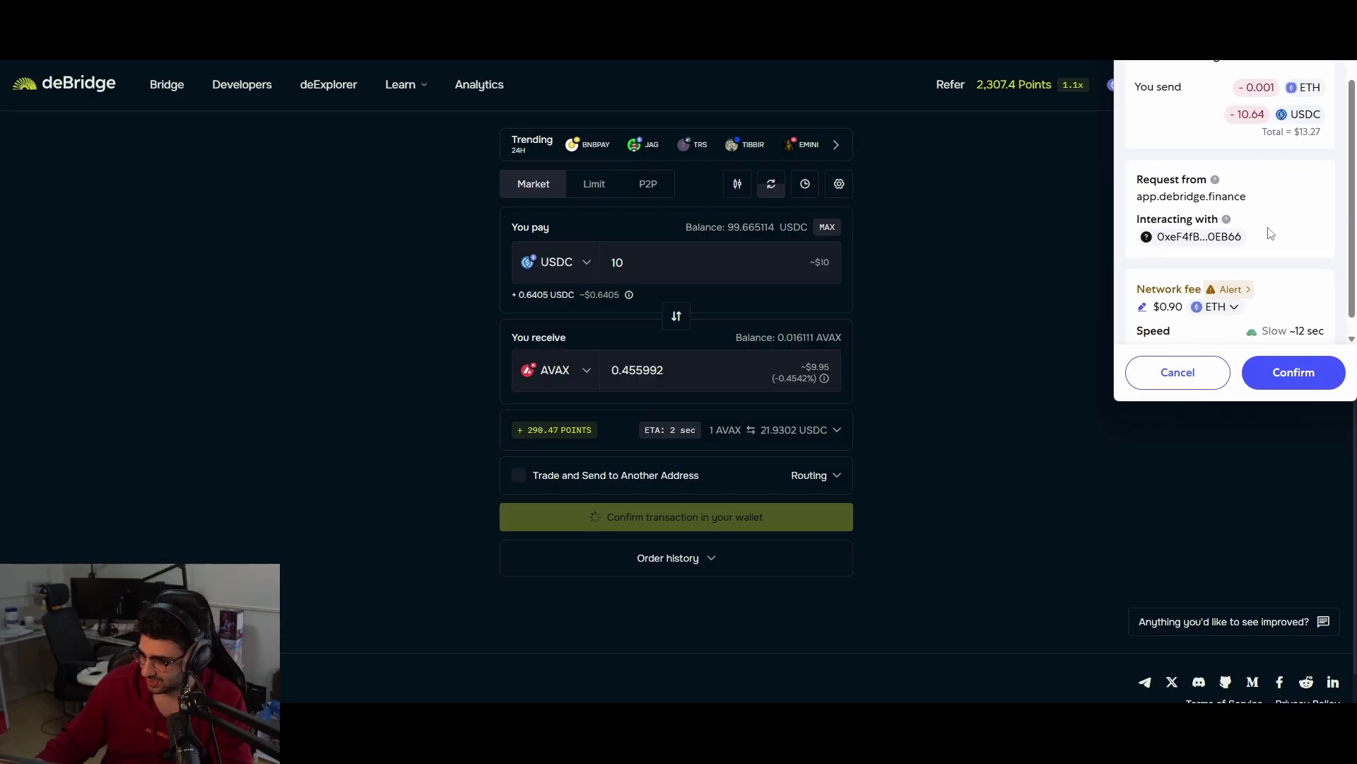
pyautogui.scroll(-1, 1270, 233)
pyautogui.scroll(2, 1271, 233)
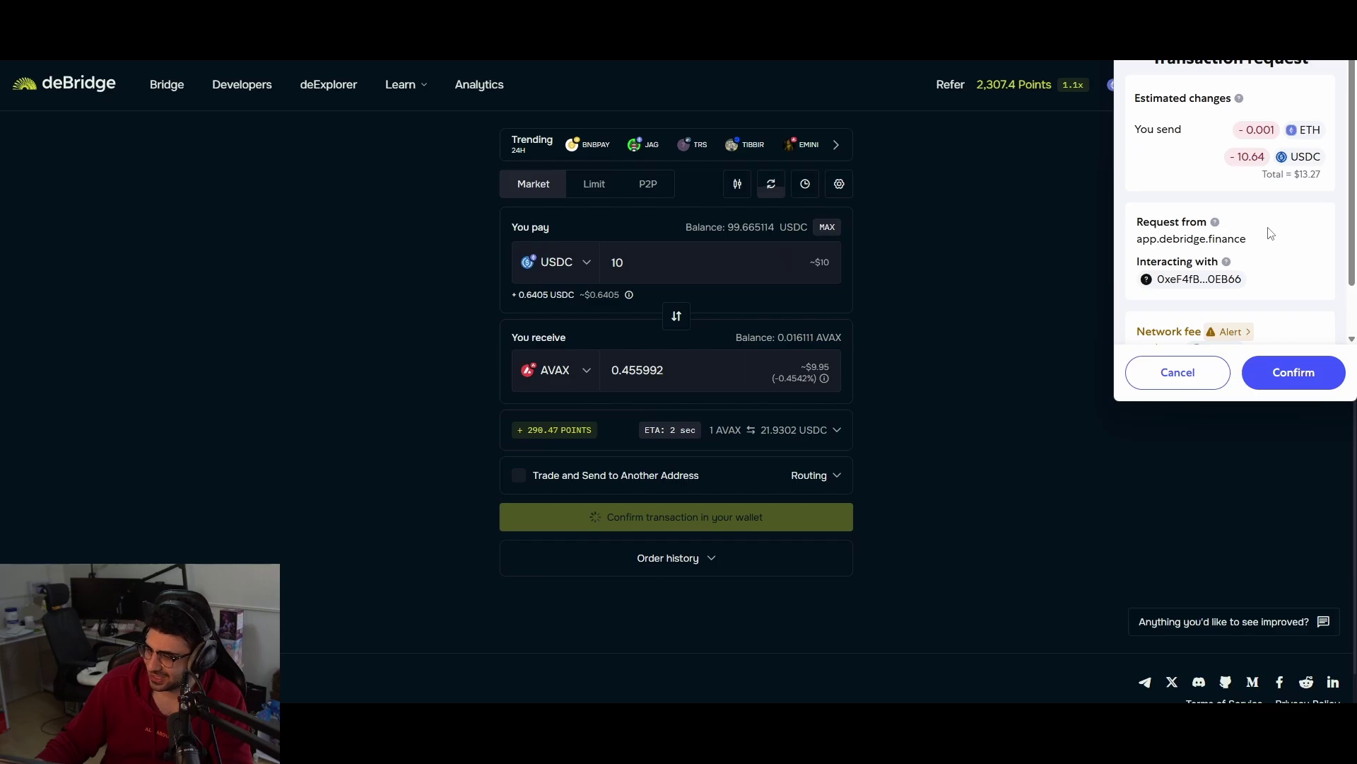
pyautogui.scroll(-1, 1270, 233)
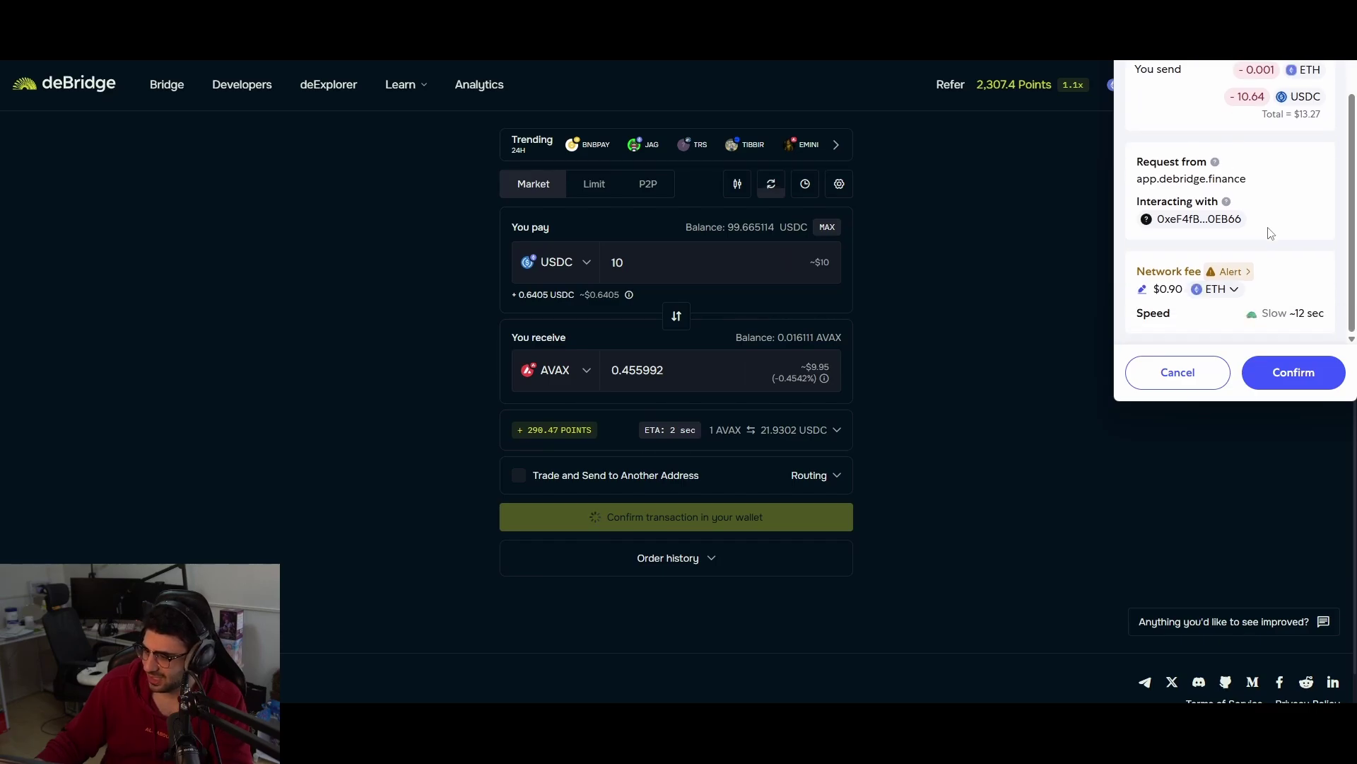
pyautogui.scroll(1, 1271, 233)
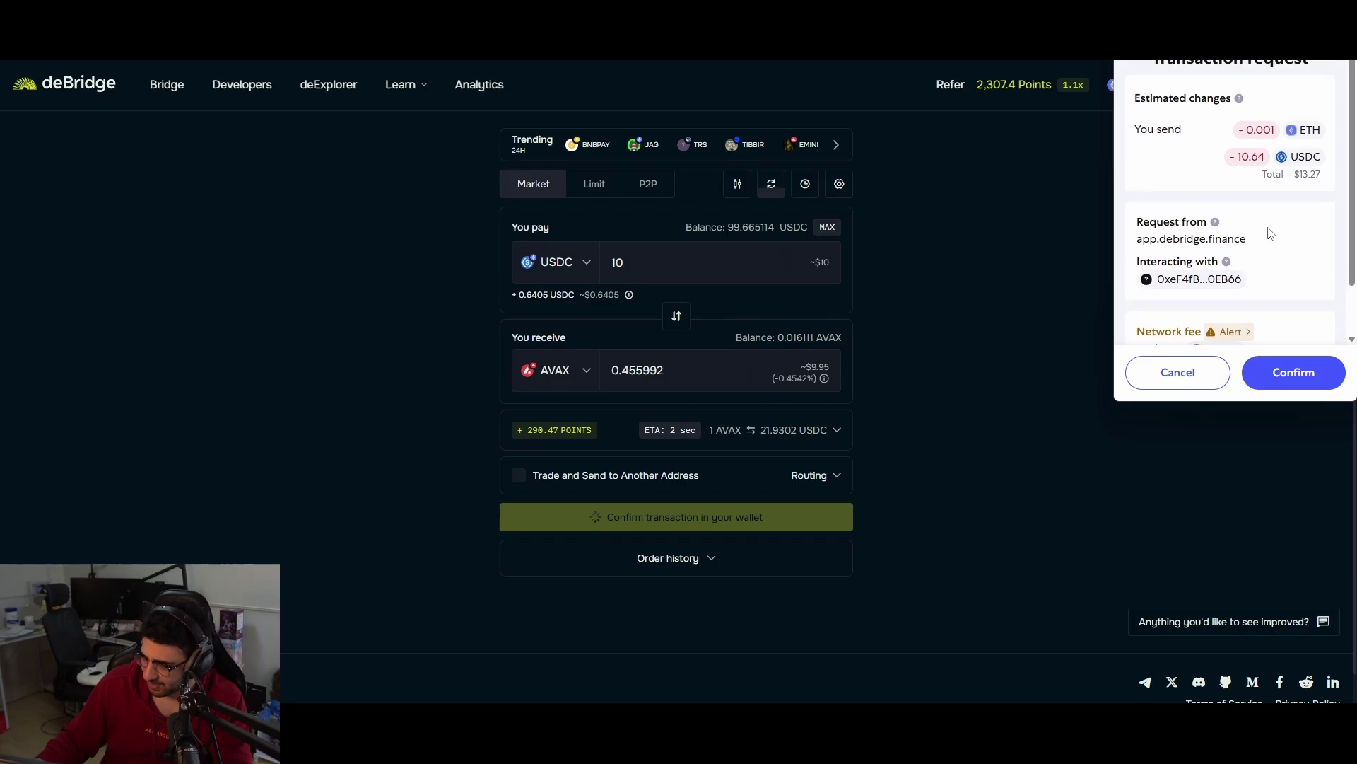
pyautogui.click(1305, 380)
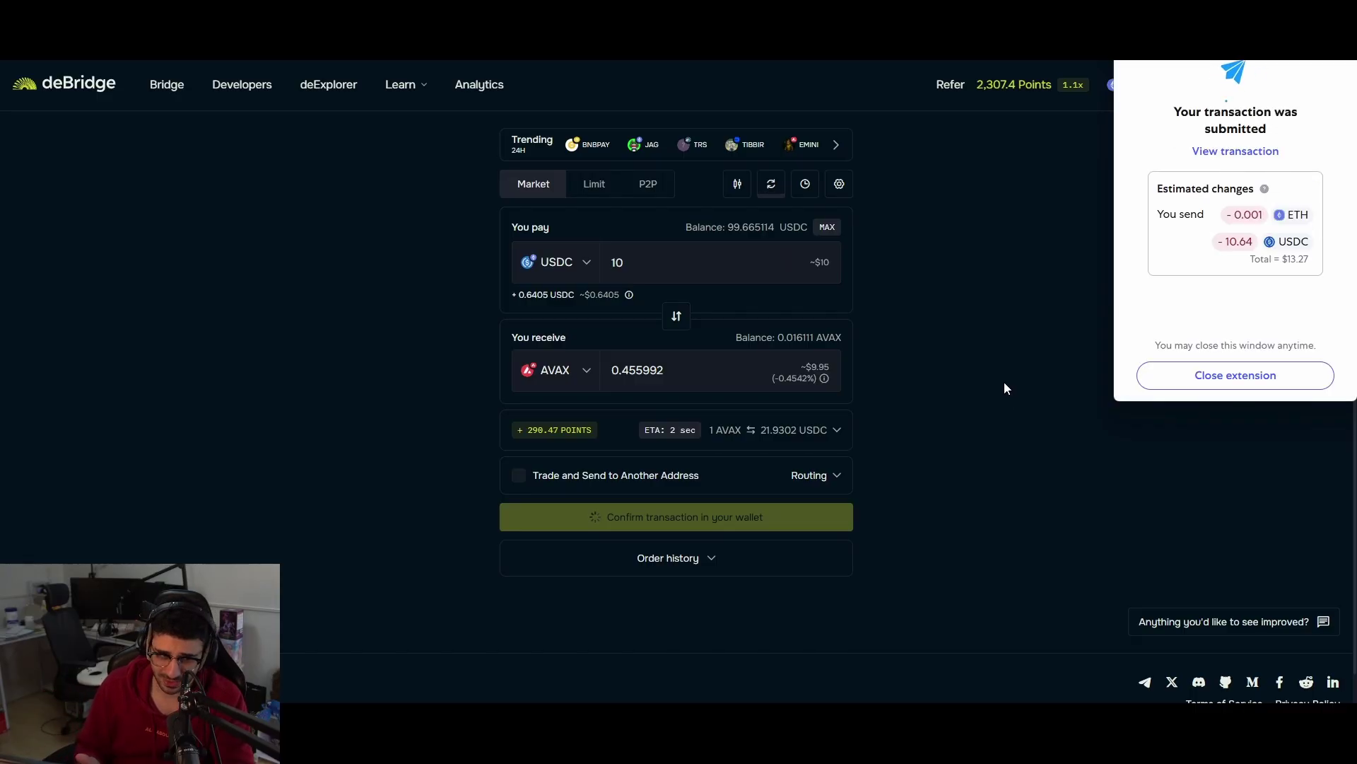
# Step: Move the MetaMask window aside and dismiss its transaction-complete notice
pyautogui.moveTo(1189, 62); pyautogui.dragTo(1131, 60)
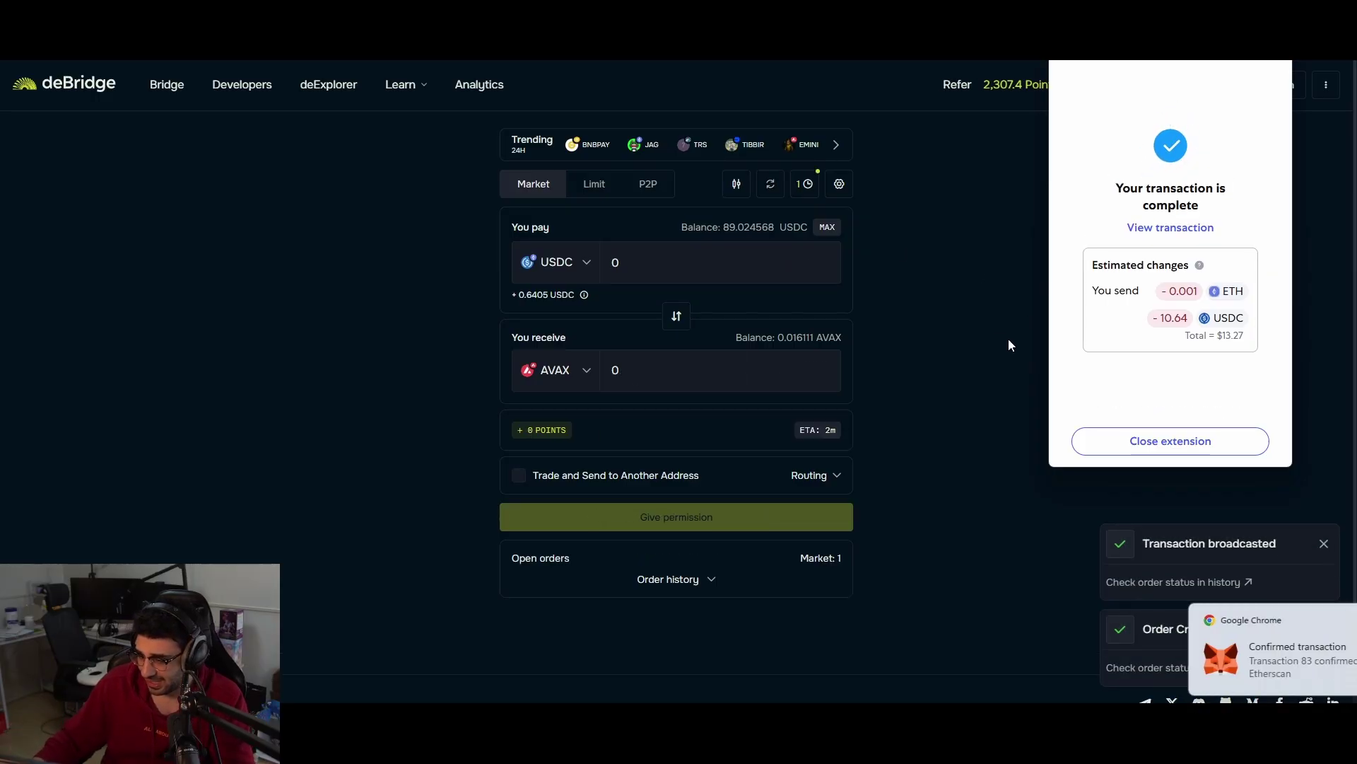
pyautogui.click(1182, 444)
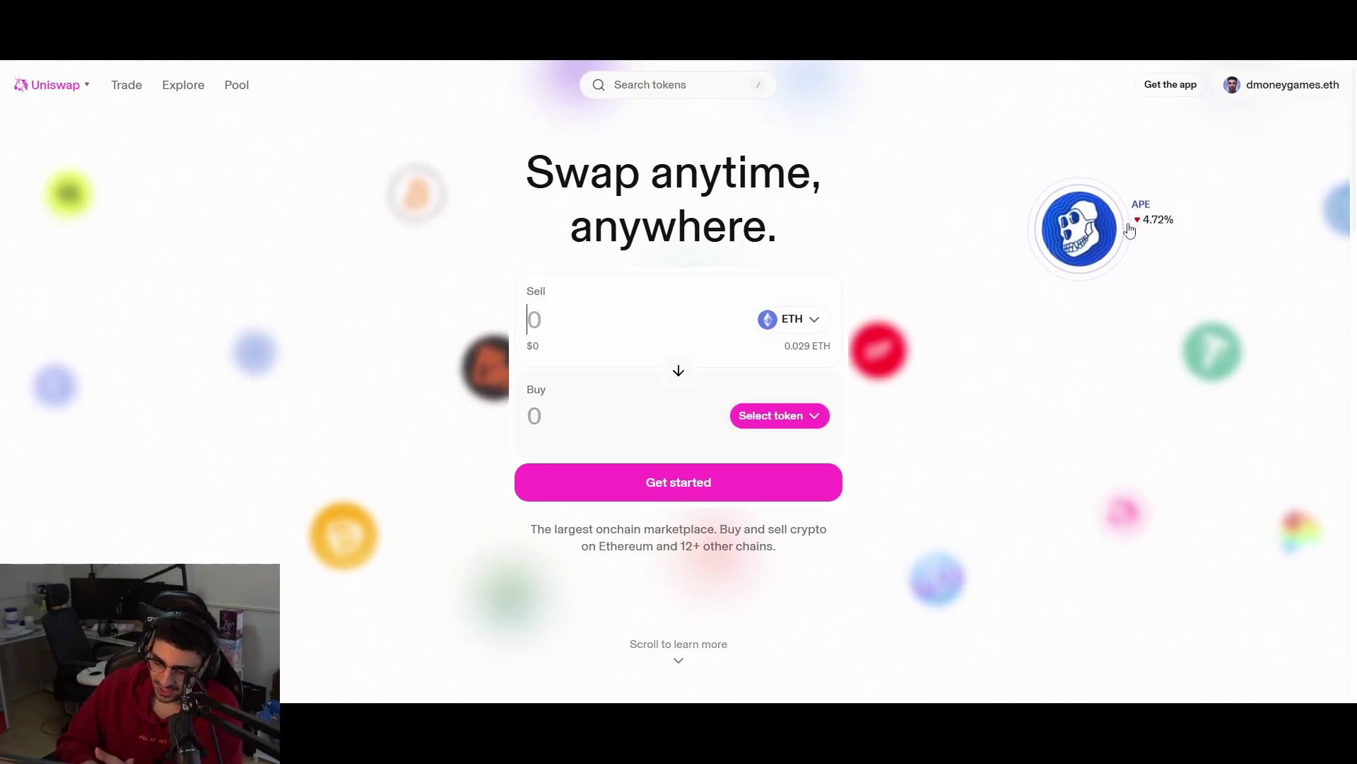
# Step: Make AVAX on the Avalanche network the token to sell
pyautogui.moveTo(764, 286)
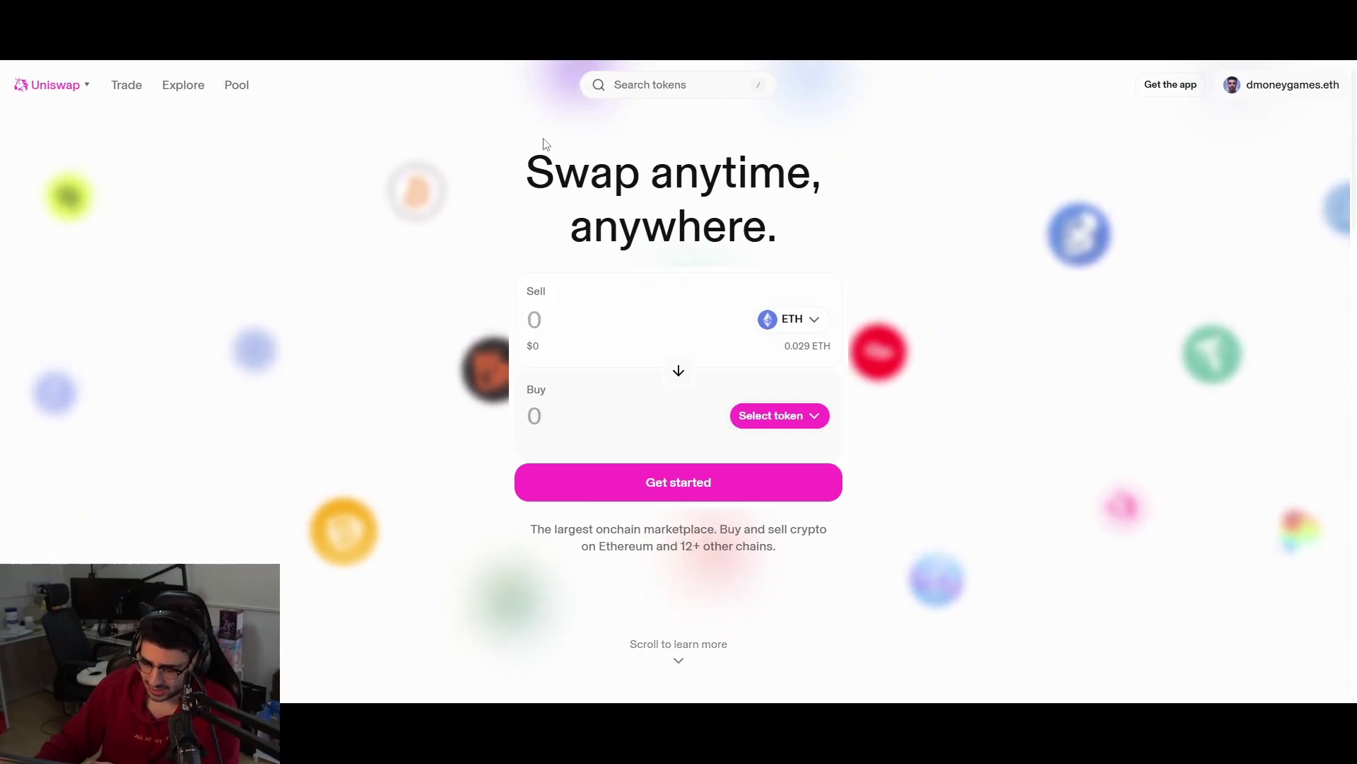
pyautogui.moveTo(839, 290)
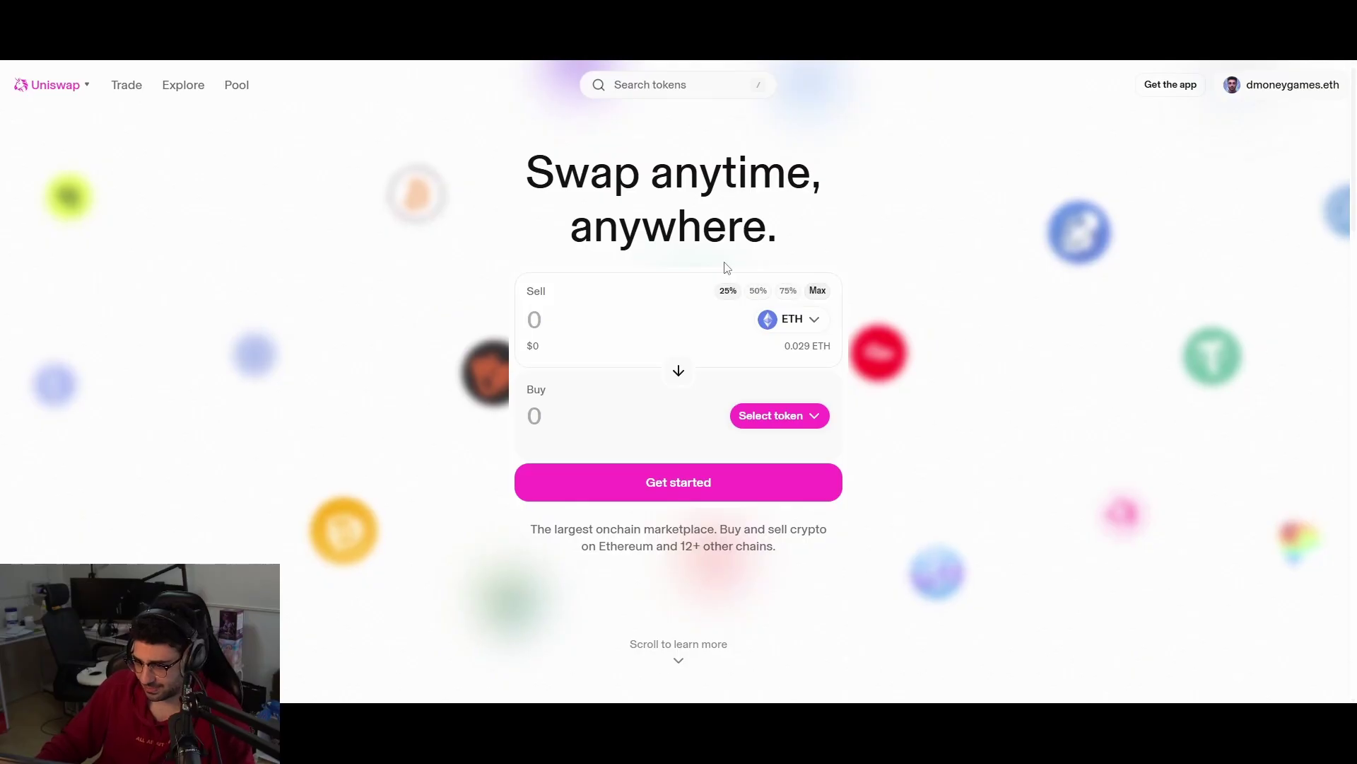
pyautogui.click(812, 323)
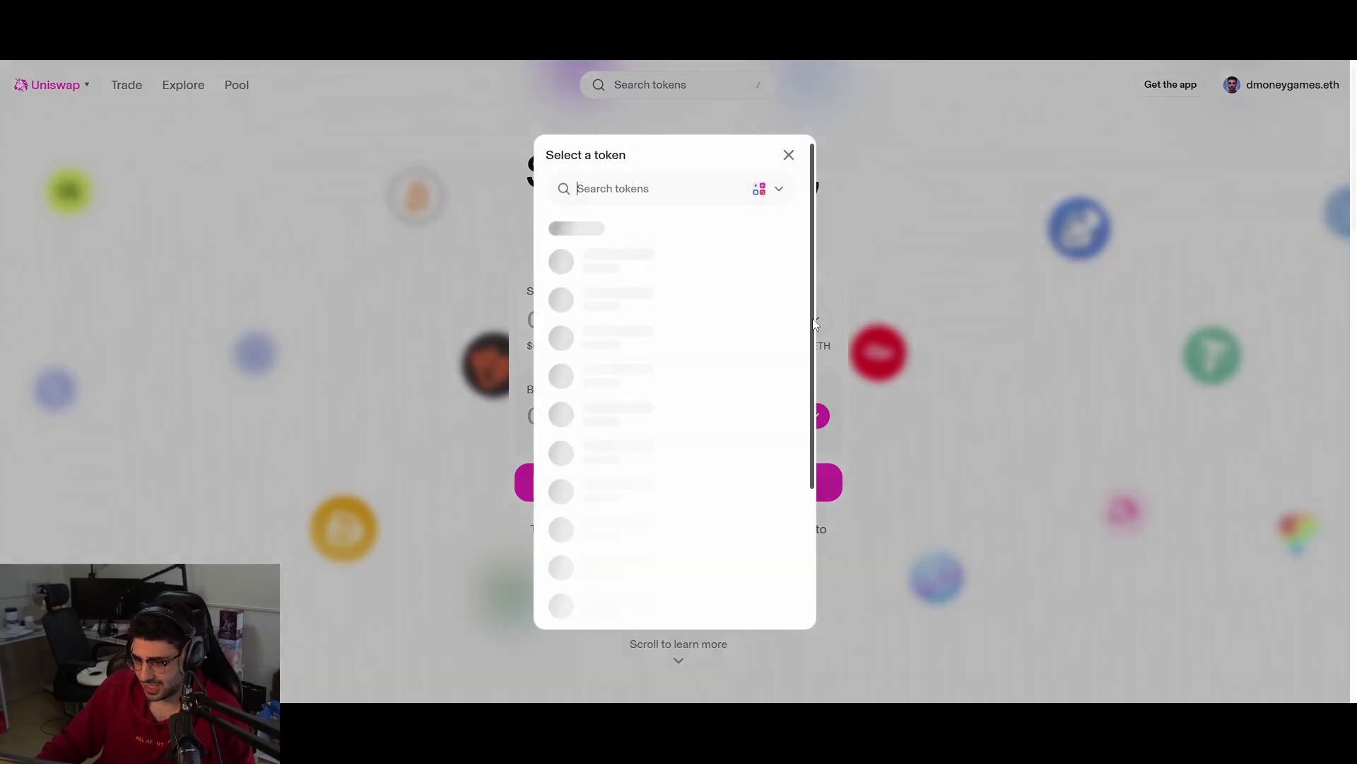
pyautogui.click(774, 191)
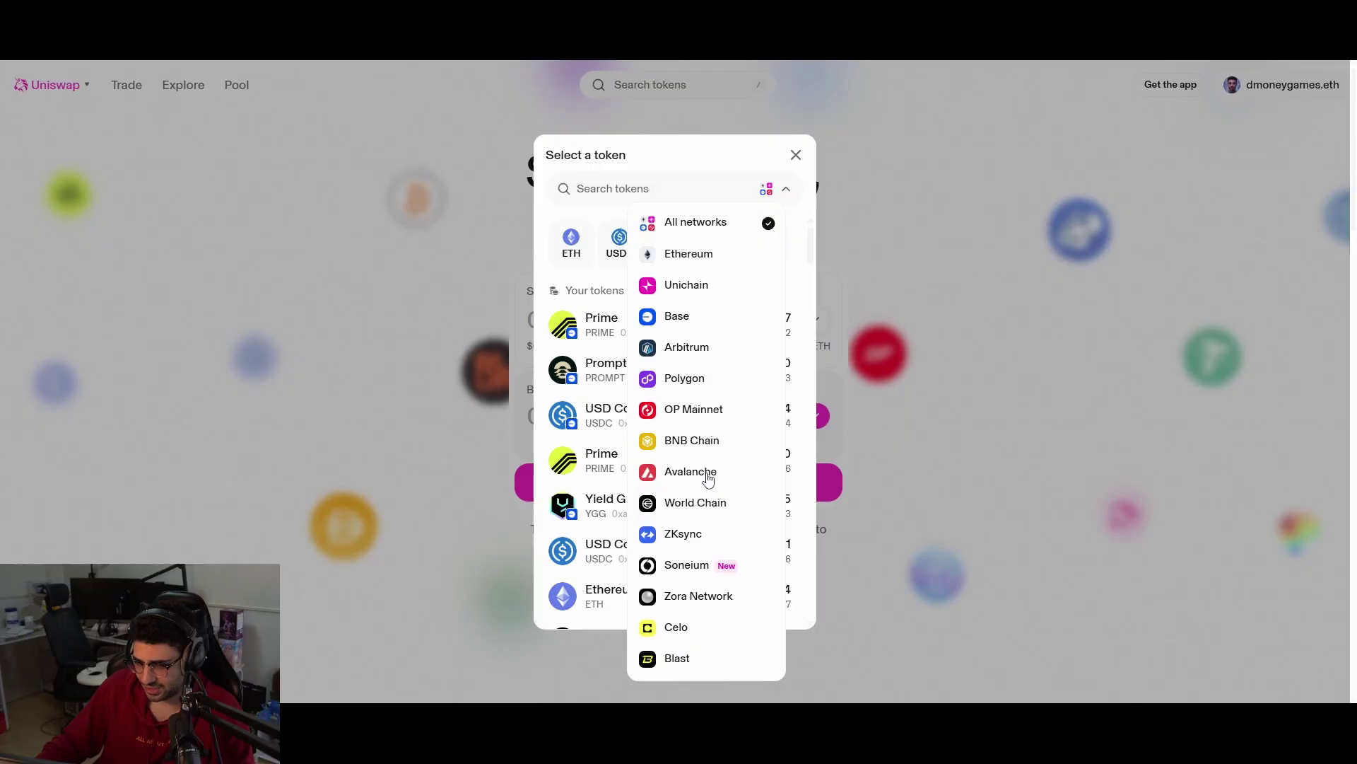
pyautogui.click(709, 475)
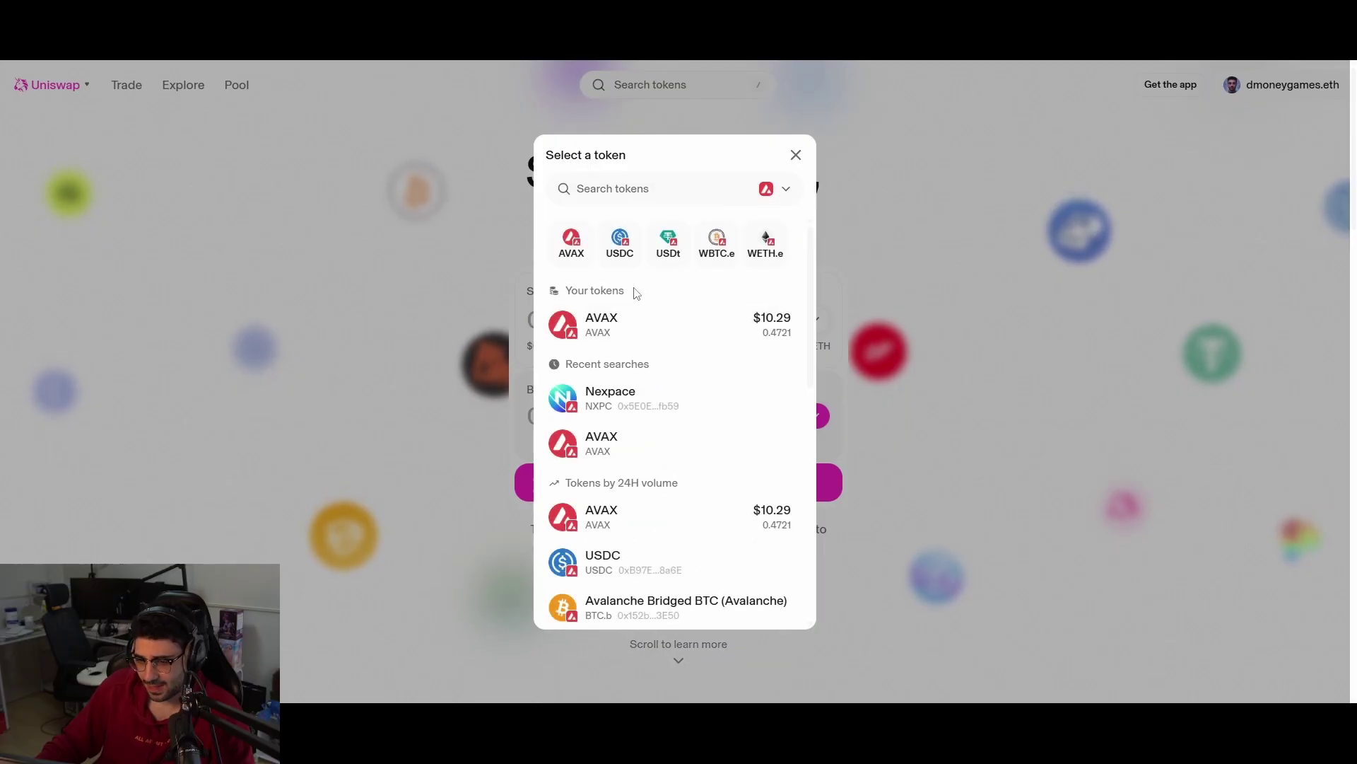
pyautogui.click(651, 333)
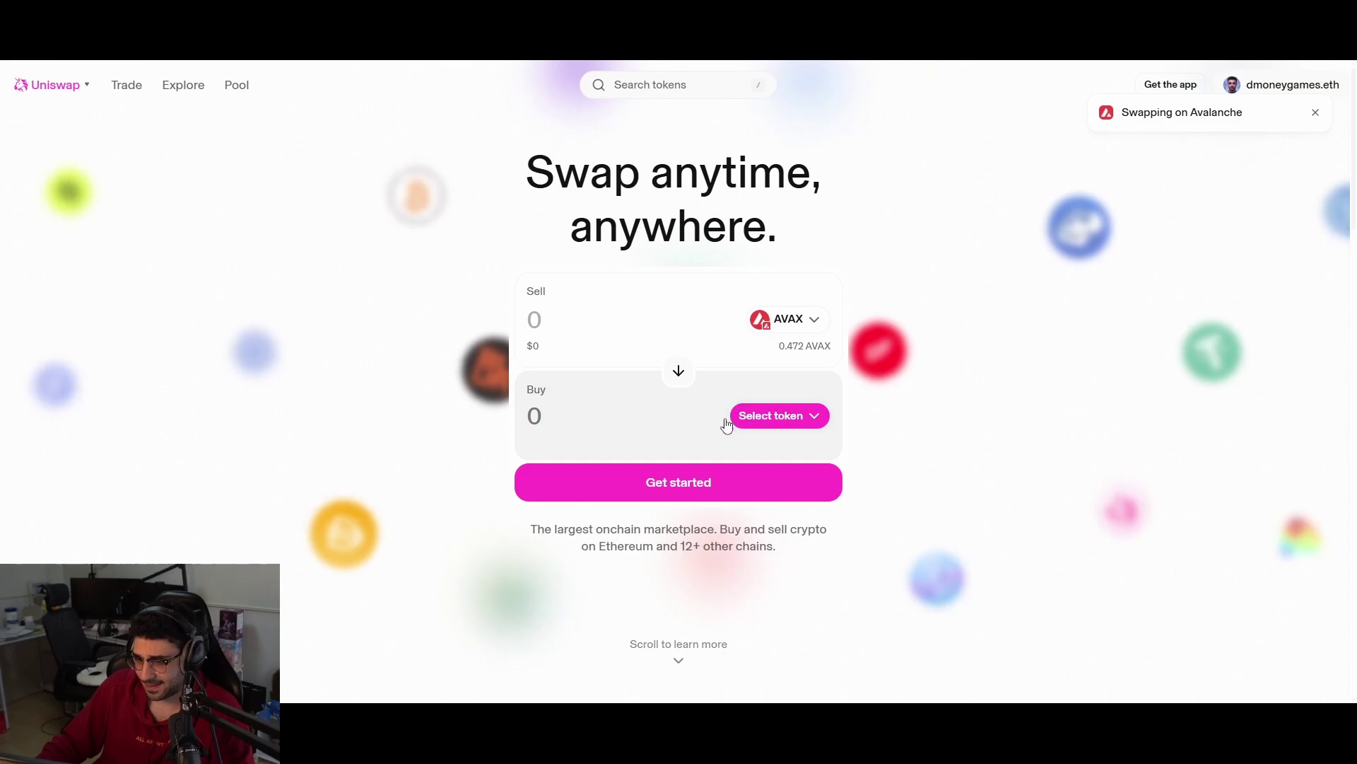
# Step: Search 'nxpc' and set Nexpace (NXPC) as the token to buy, accepting the warning
pyautogui.click(777, 417)
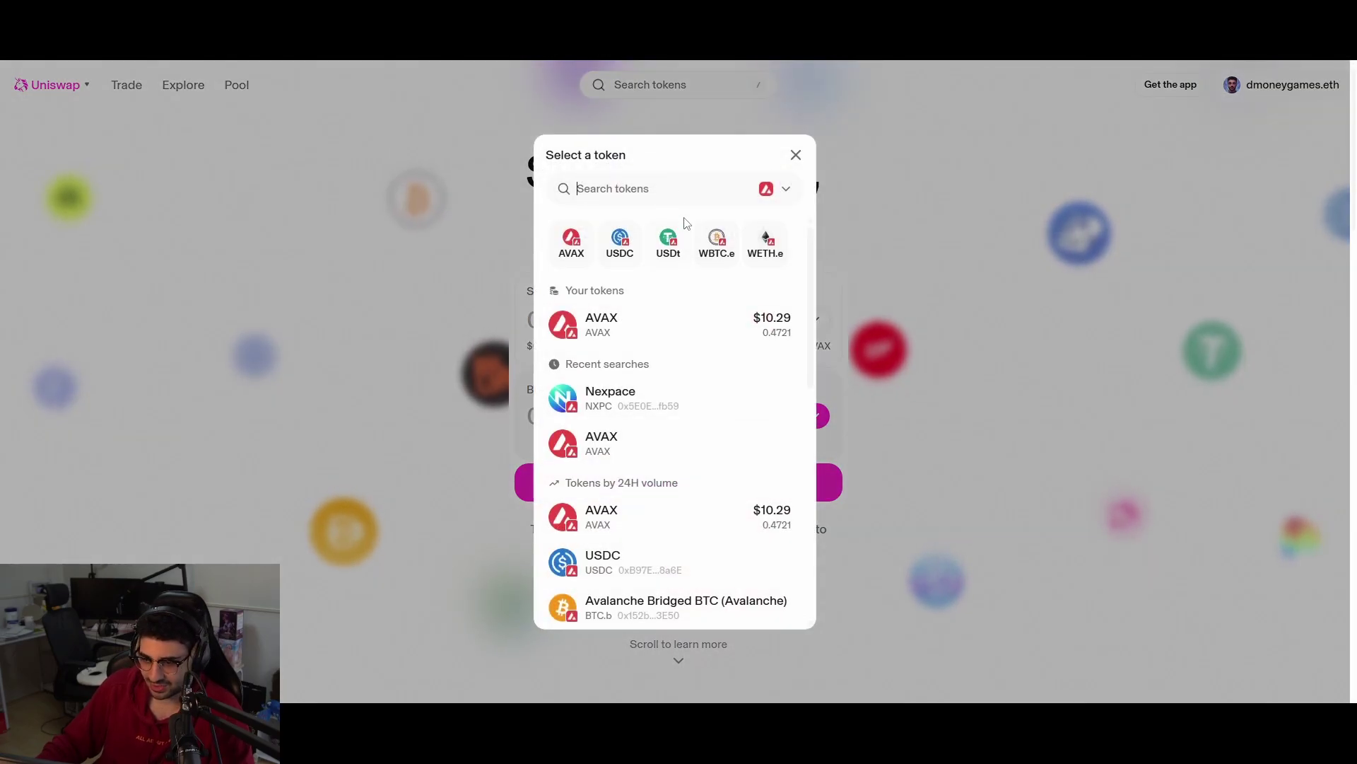
pyautogui.write('nxpc')
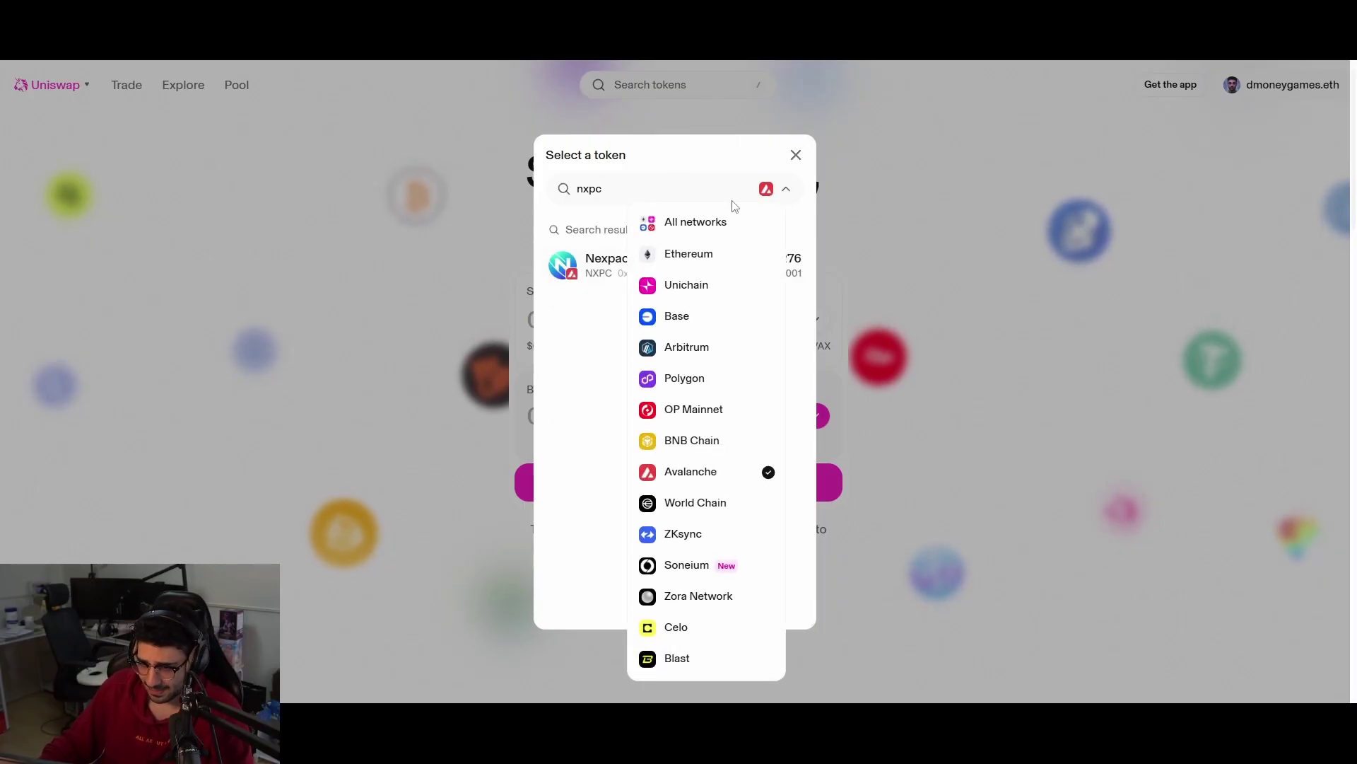
pyautogui.click(782, 190)
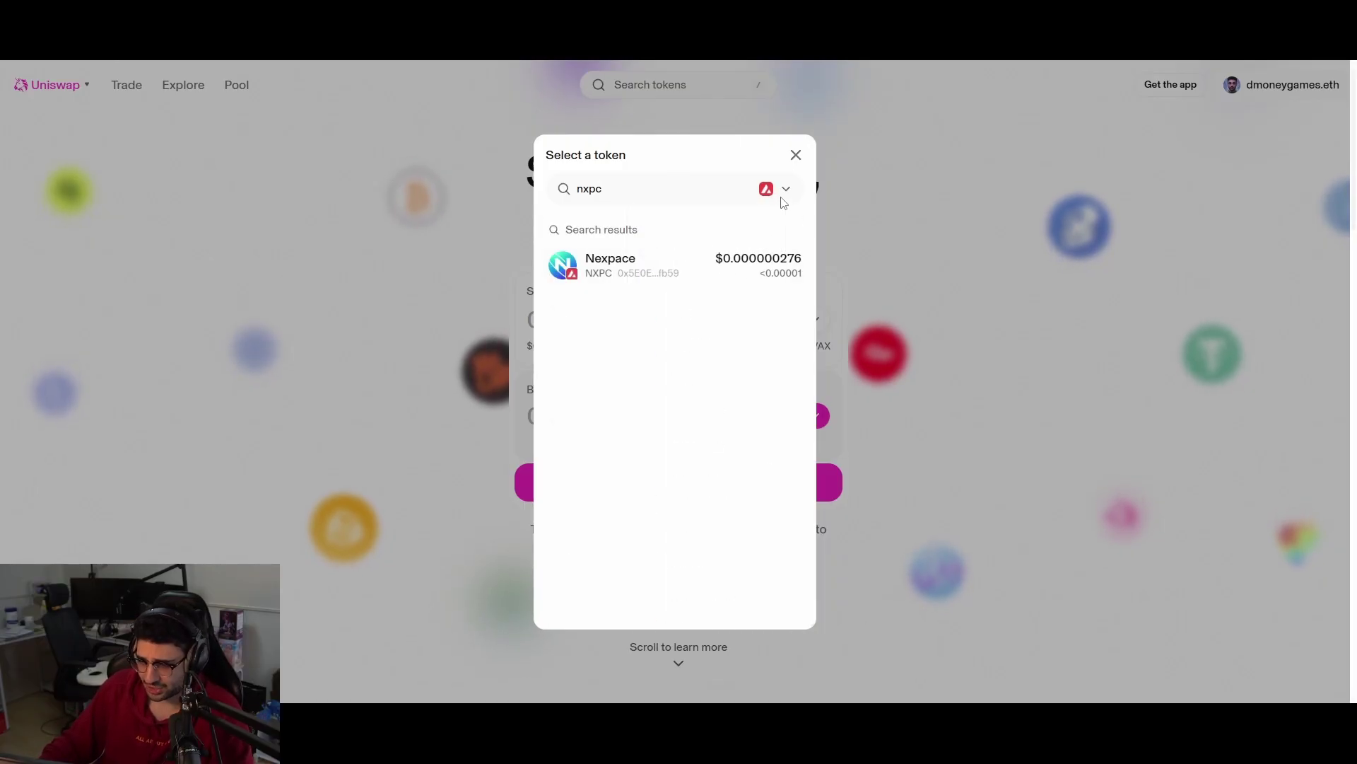
pyautogui.click(680, 267)
pyautogui.click(750, 458)
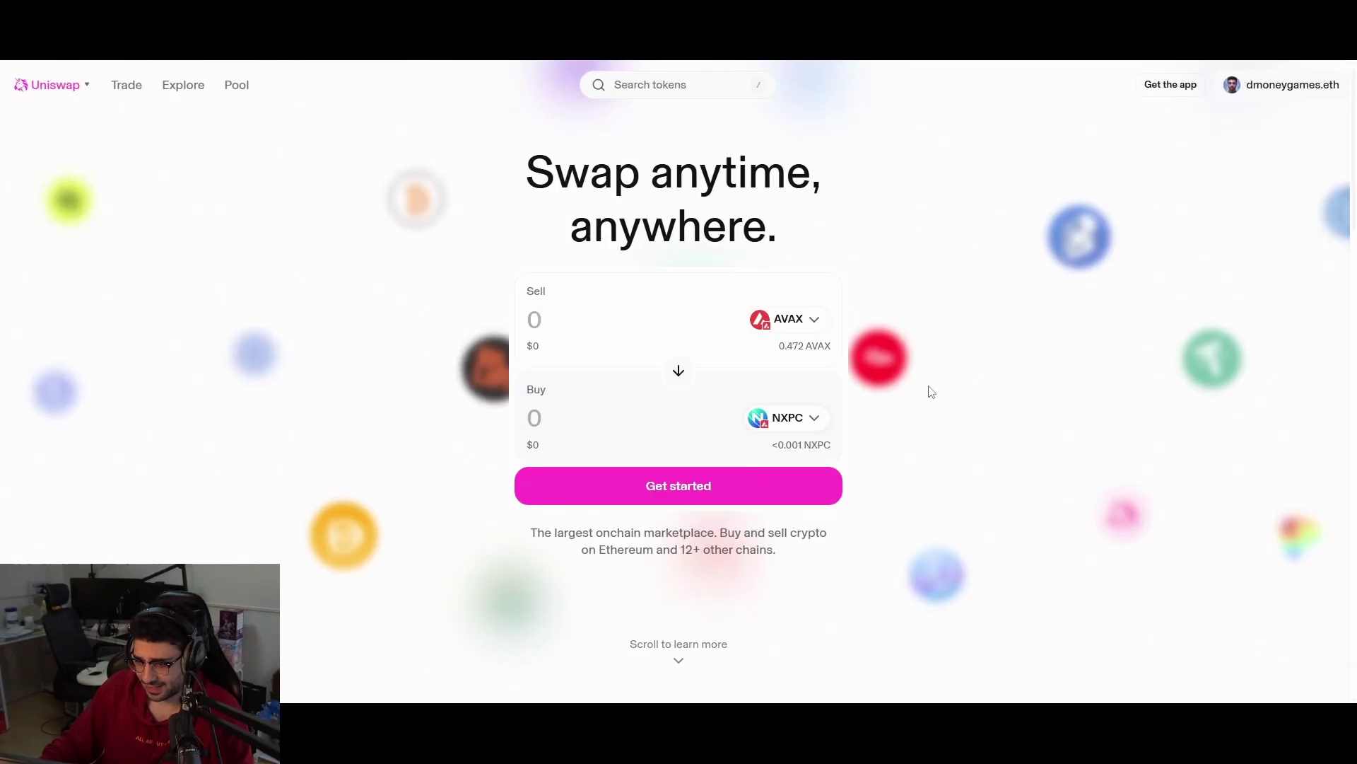
# Step: Sell the full ~0.452 AVAX balance for about 5.89 NXPC, then back out of the low-balance warning
pyautogui.moveTo(560, 327)
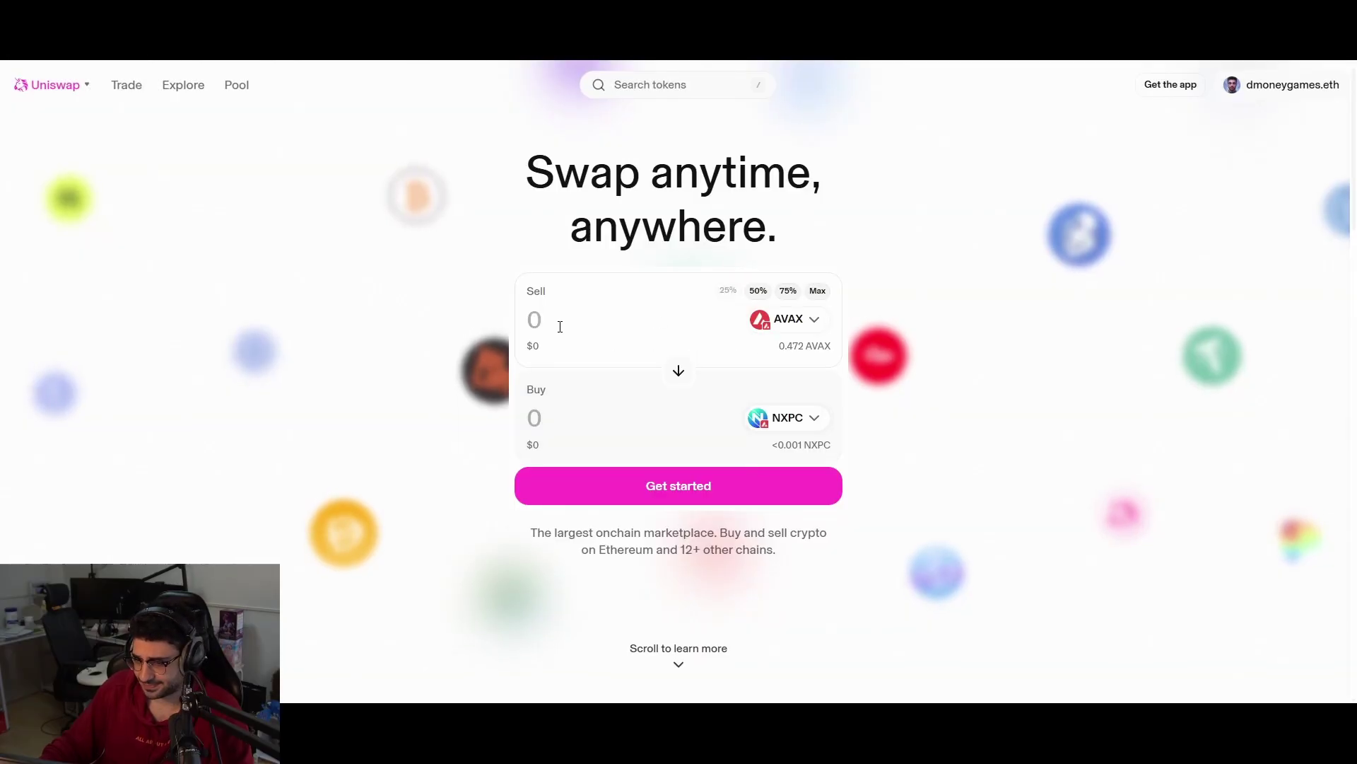
pyautogui.click(820, 292)
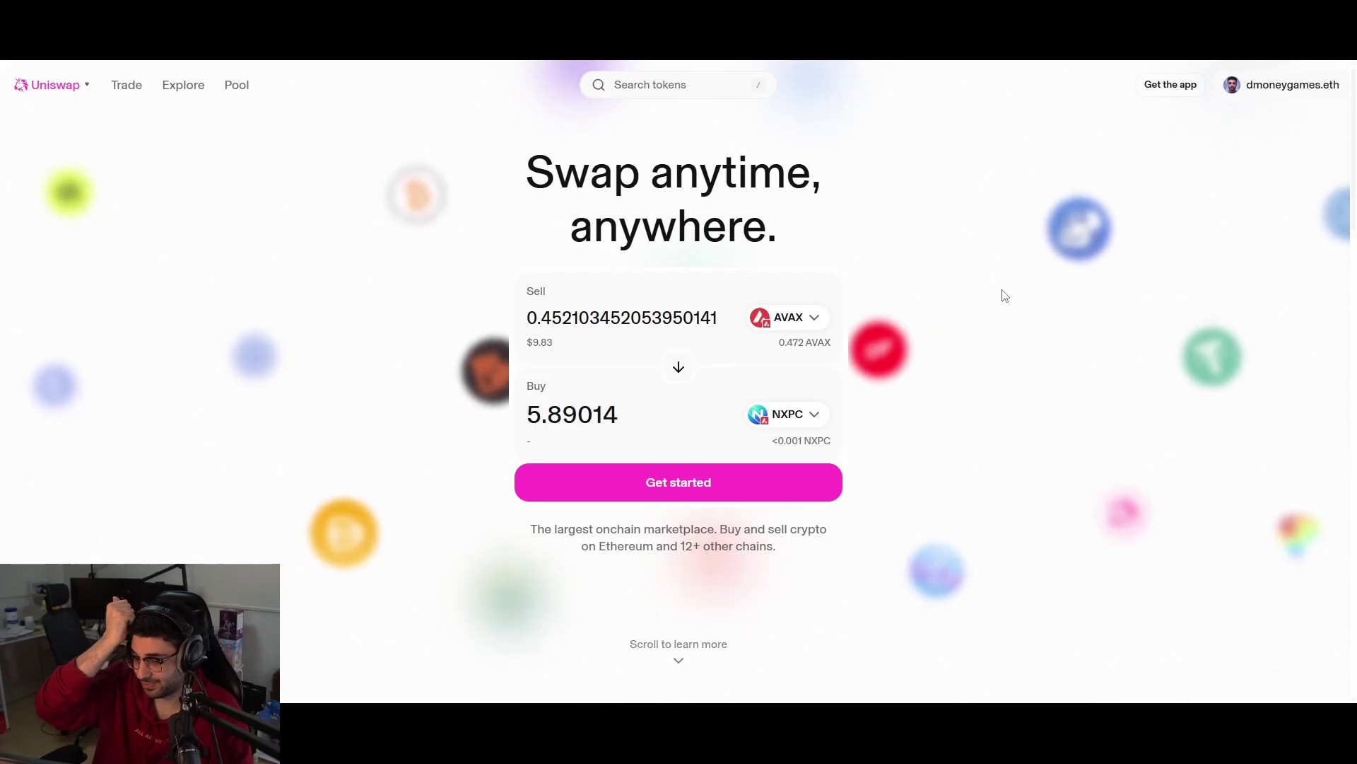
pyautogui.click(691, 482)
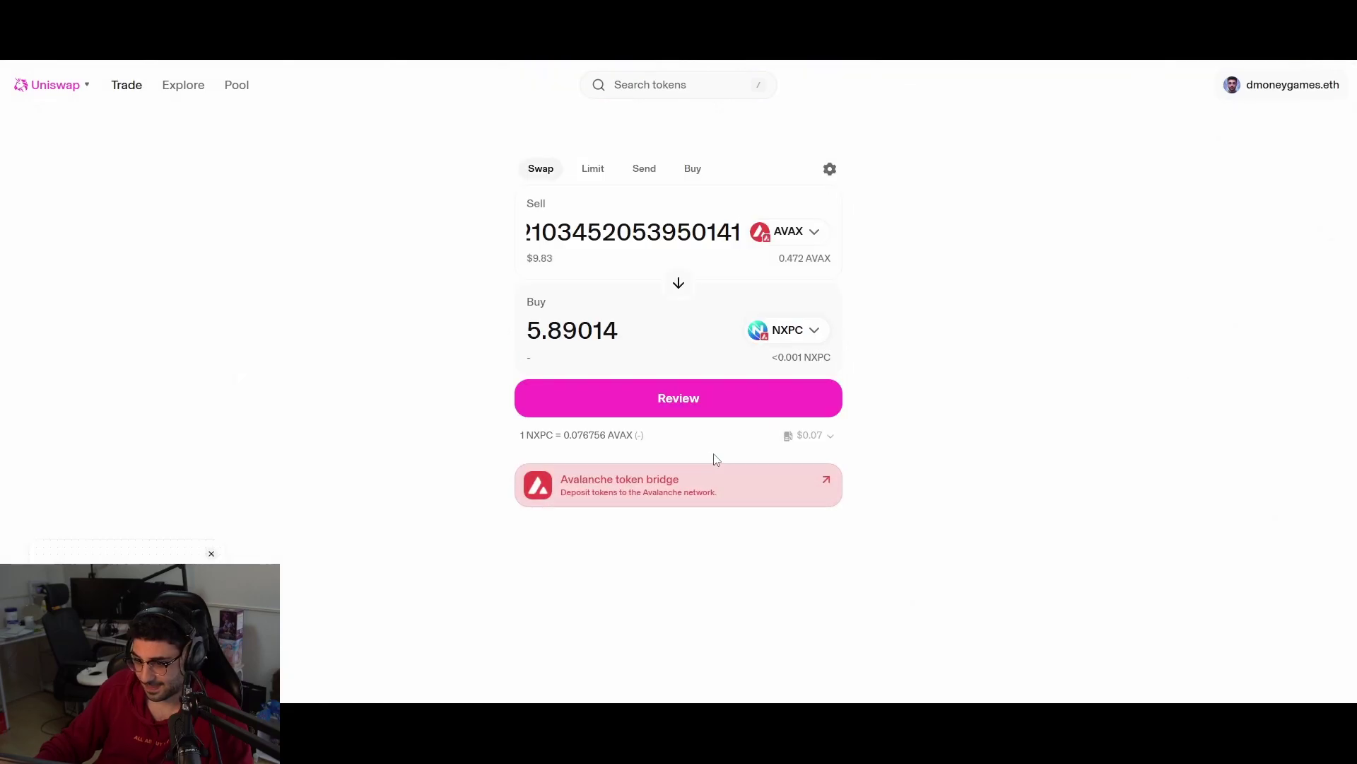
pyautogui.click(732, 399)
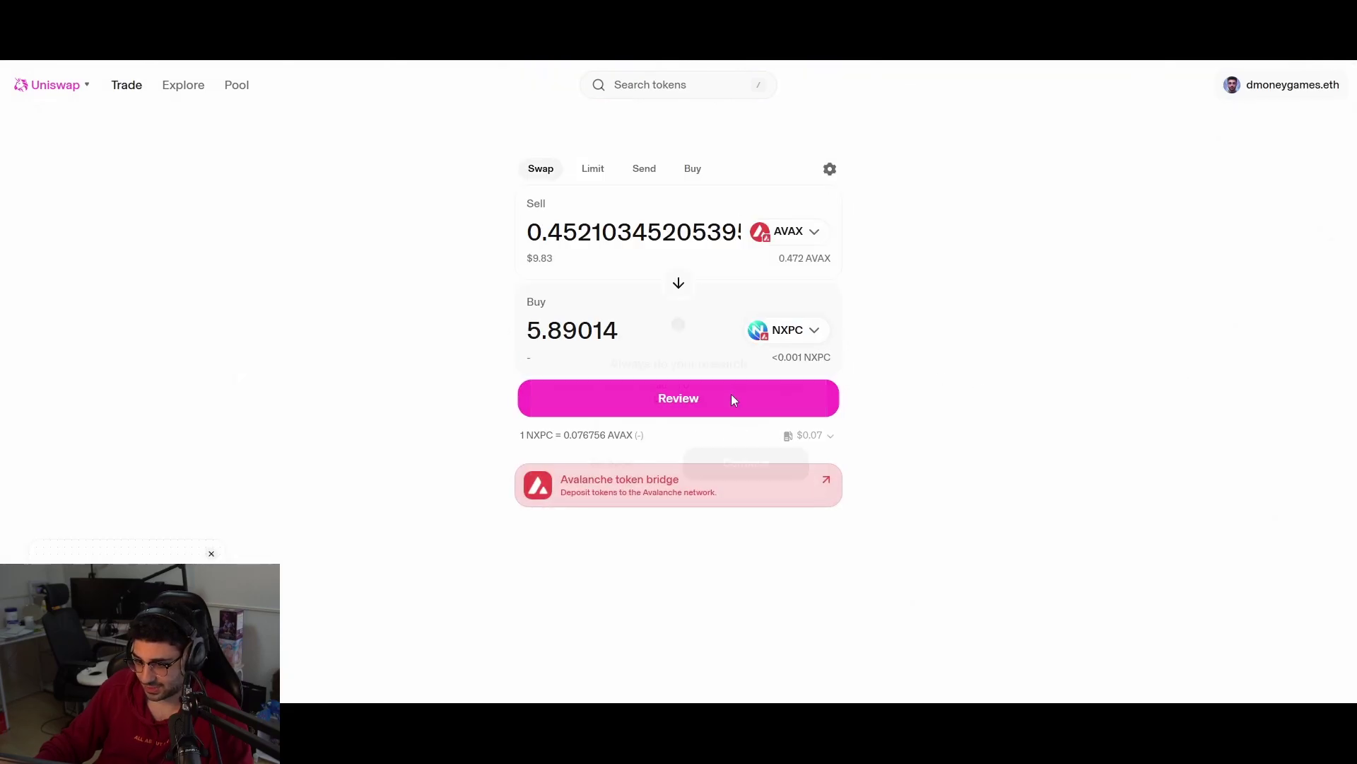
pyautogui.click(757, 457)
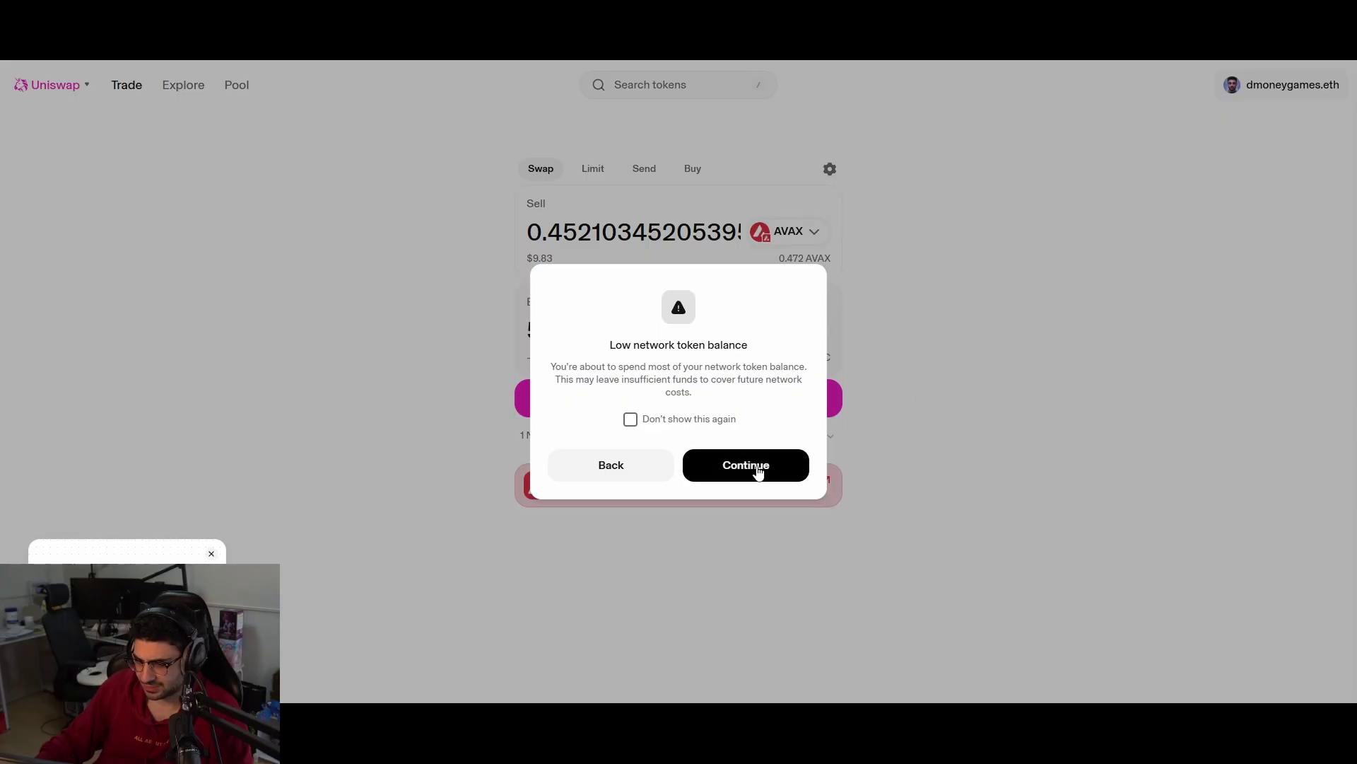
pyautogui.click(638, 463)
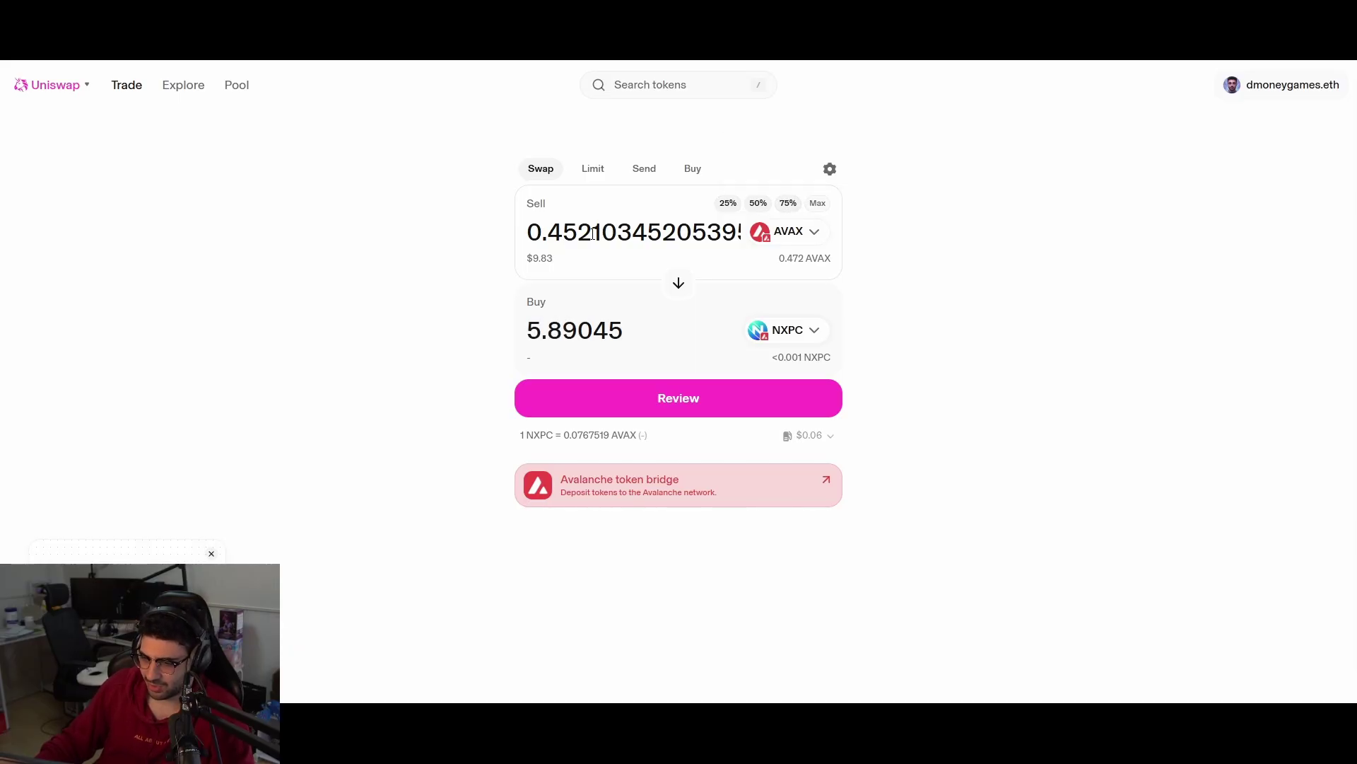
# Step: Change the sell amount to 0.44 AVAX, quoting about 5.73274 NXPC
pyautogui.moveTo(601, 233); pyautogui.dragTo(943, 263)
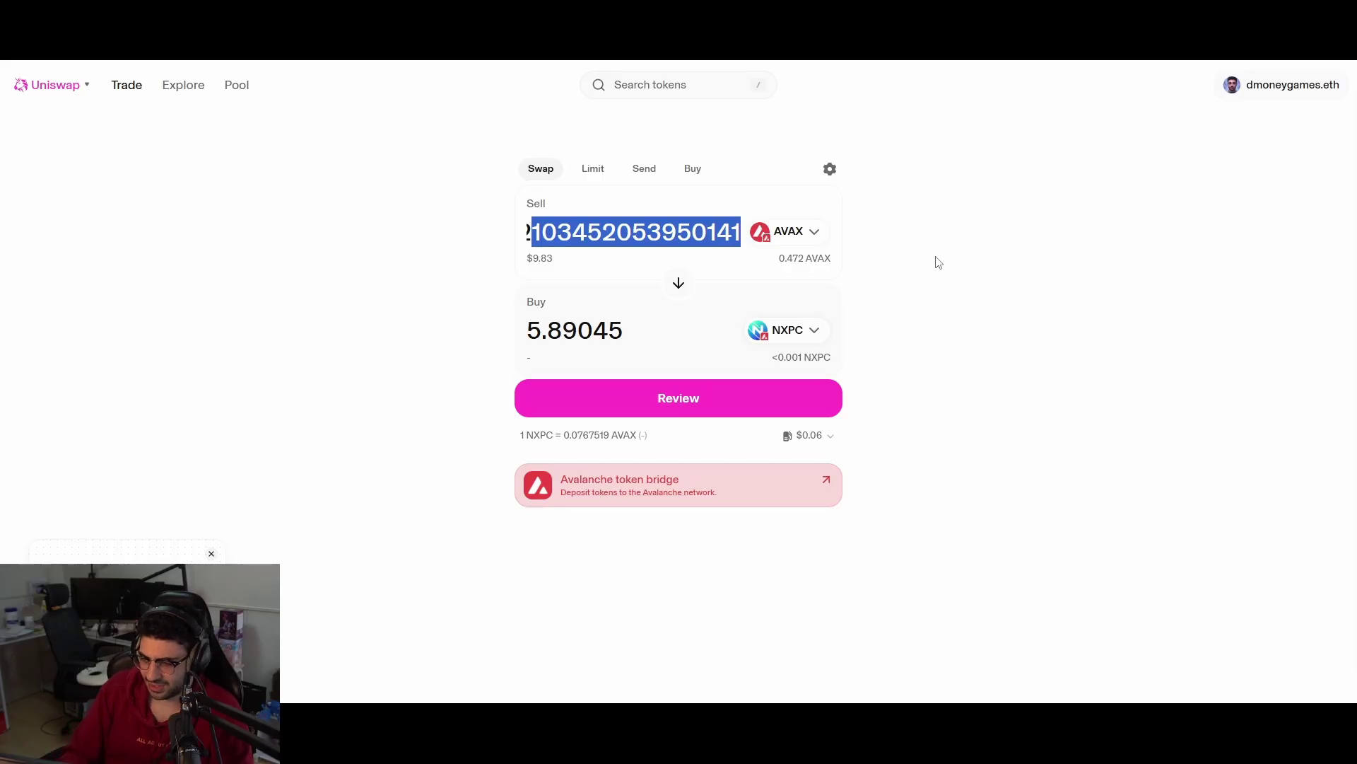
pyautogui.press('BackSpace')
pyautogui.press('BackSpace')
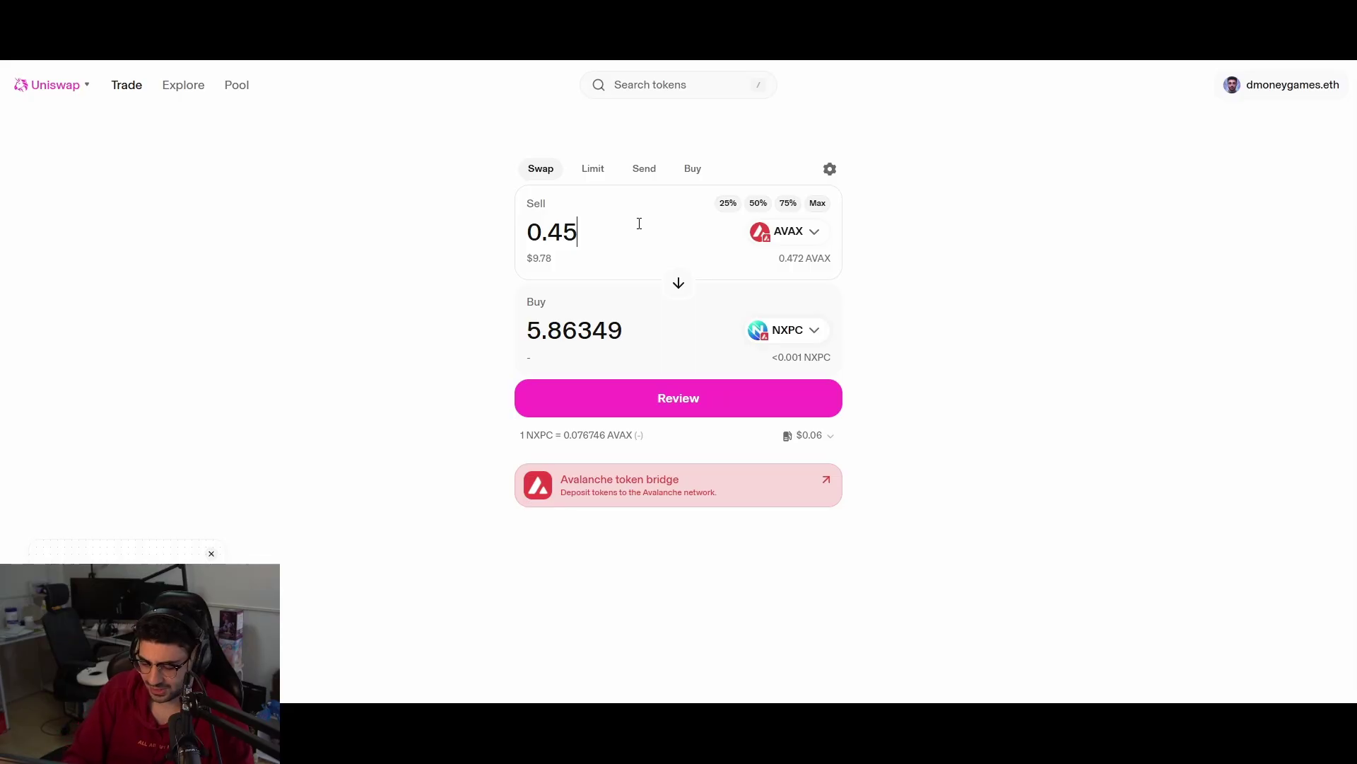
pyautogui.press('BackSpace')
pyautogui.write('4')
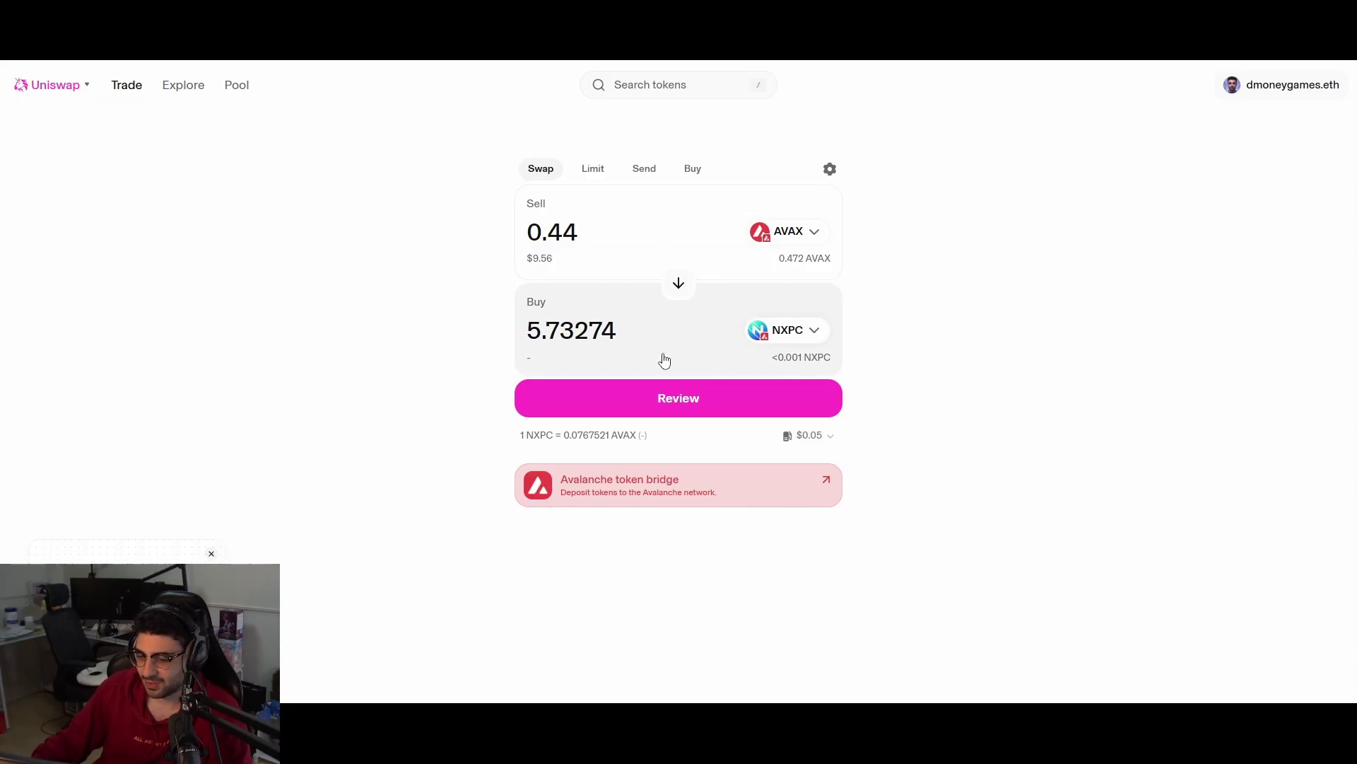
# Step: Review and submit the 0.44 AVAX-to-5.73 NXPC swap, confirming it in MetaMask
pyautogui.click(734, 411)
pyautogui.click(766, 452)
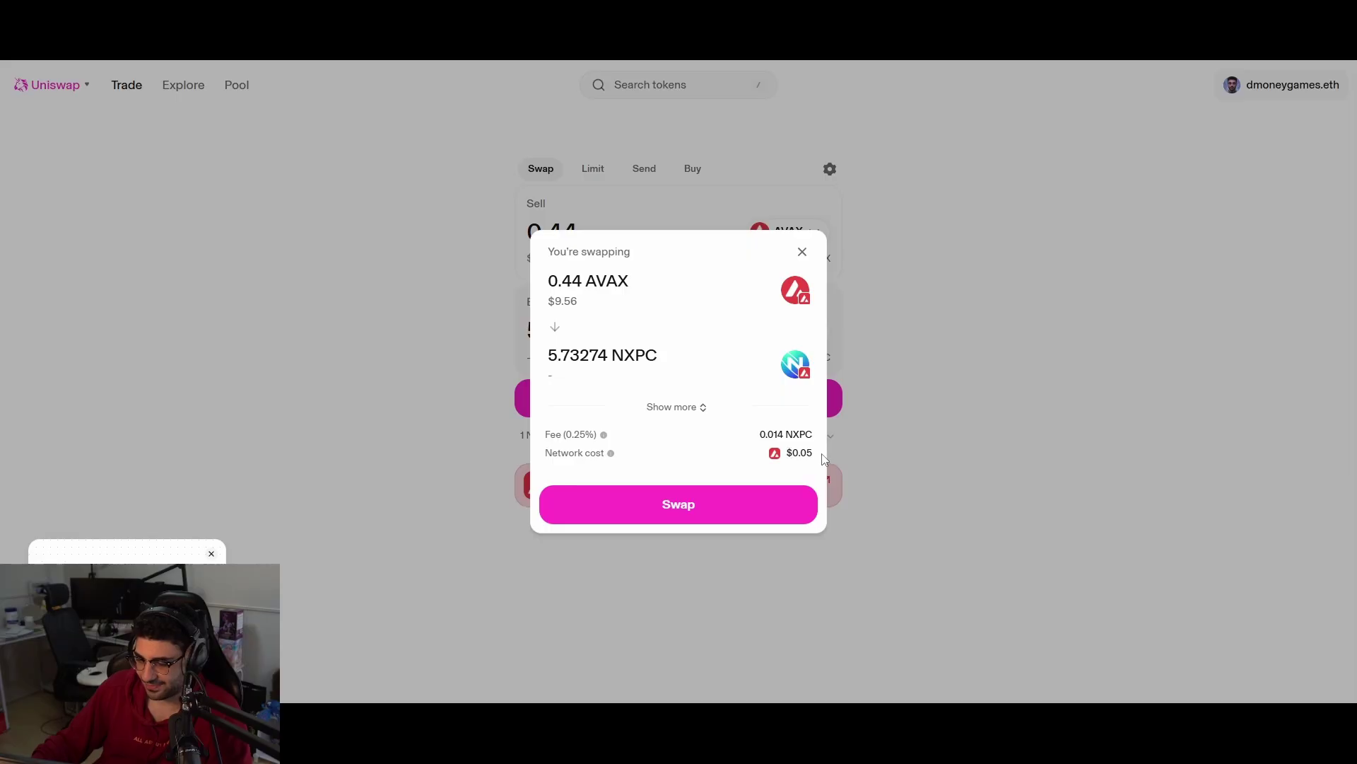
pyautogui.click(705, 507)
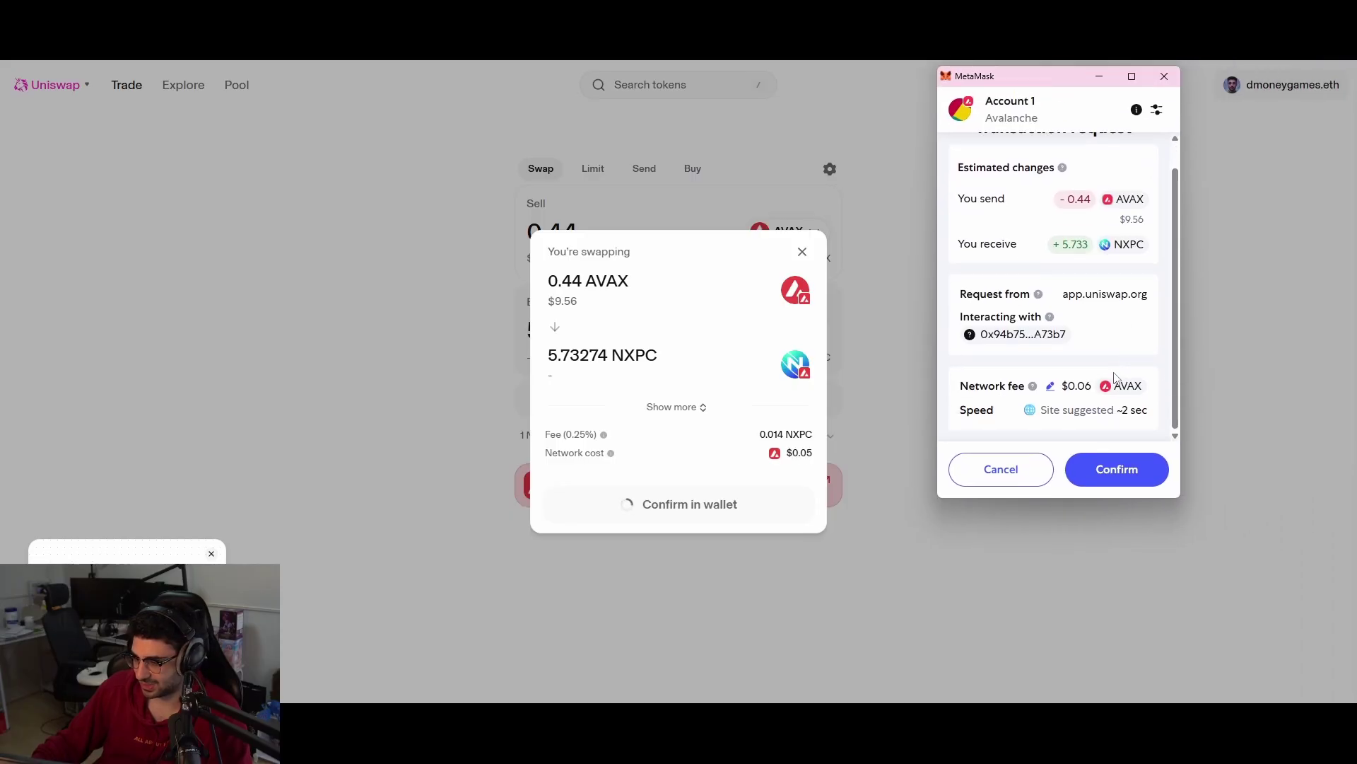
pyautogui.click(1135, 479)
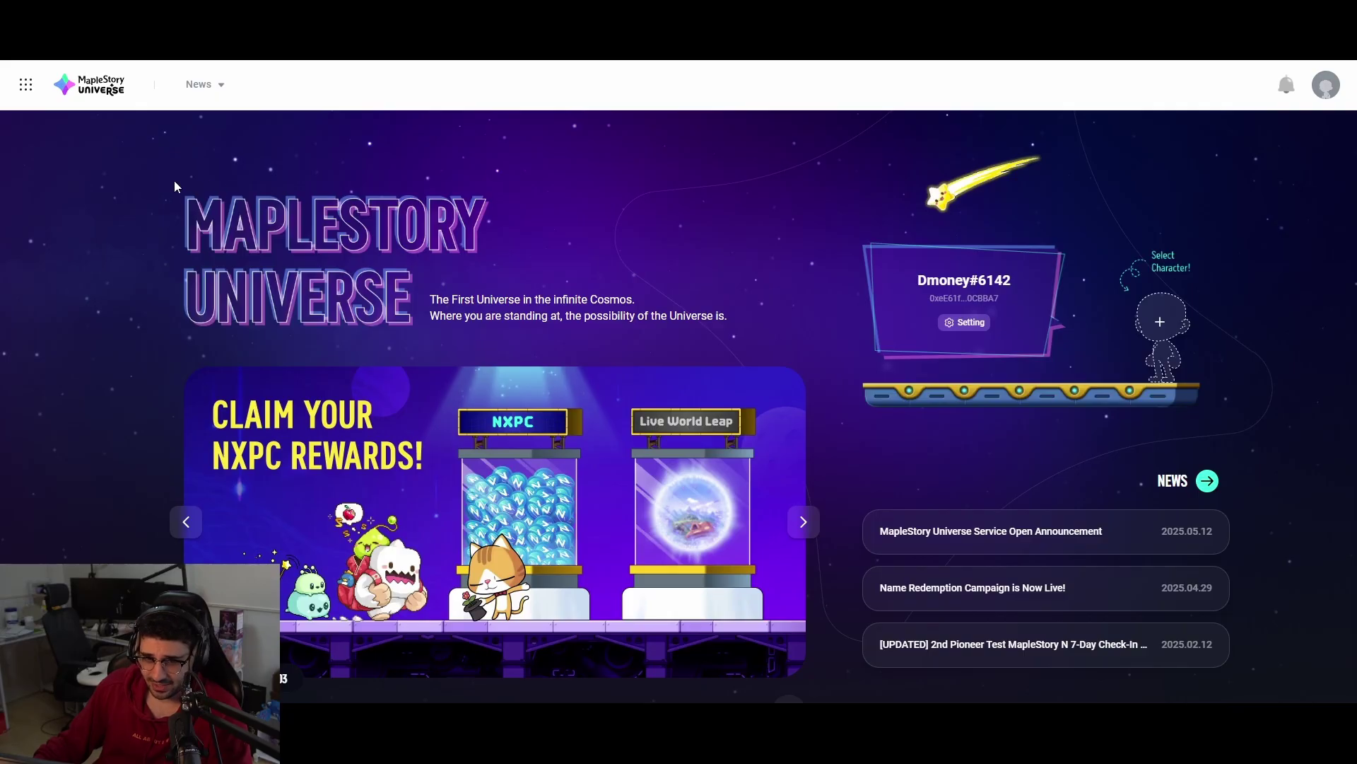
# Step: Launch the Swap&Warp app from the MapleStory Universe app list to reach its Warp form
pyautogui.click(26, 86)
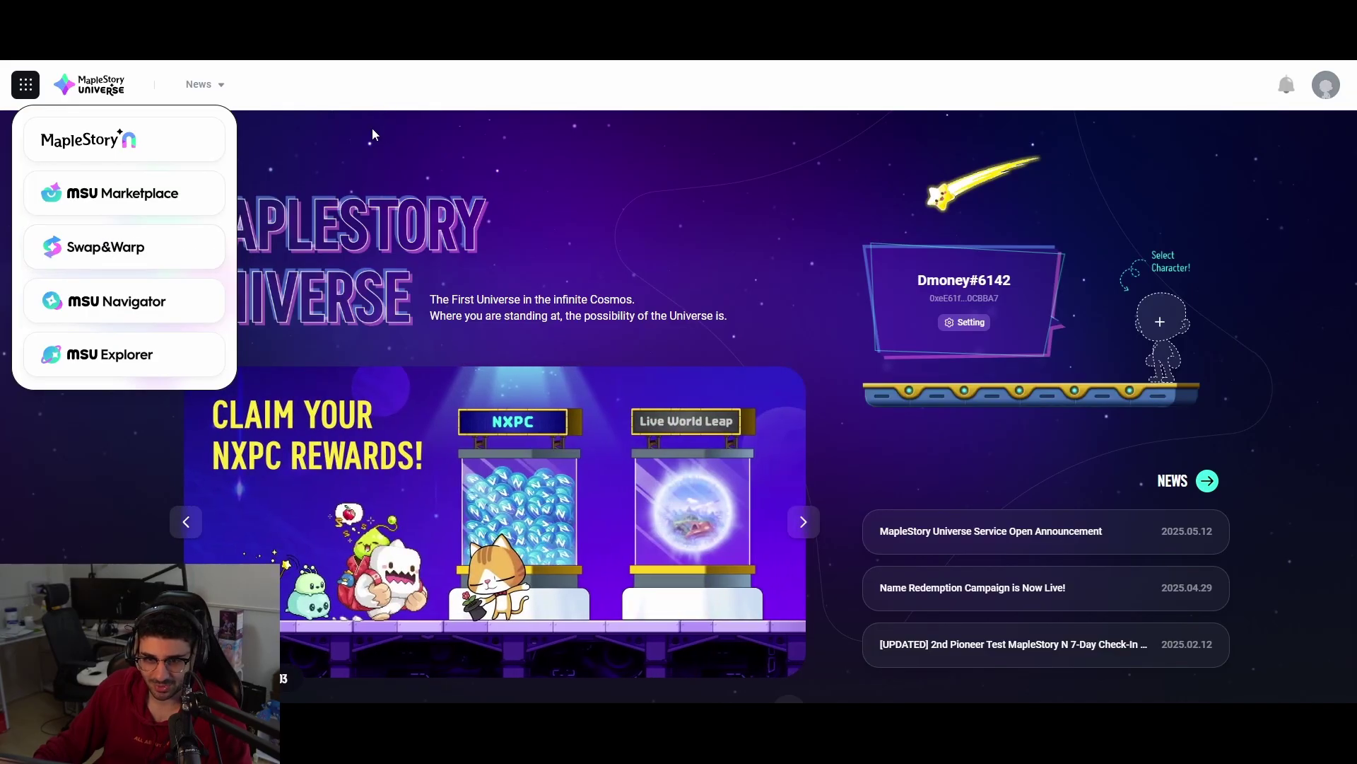
pyautogui.click(345, 167)
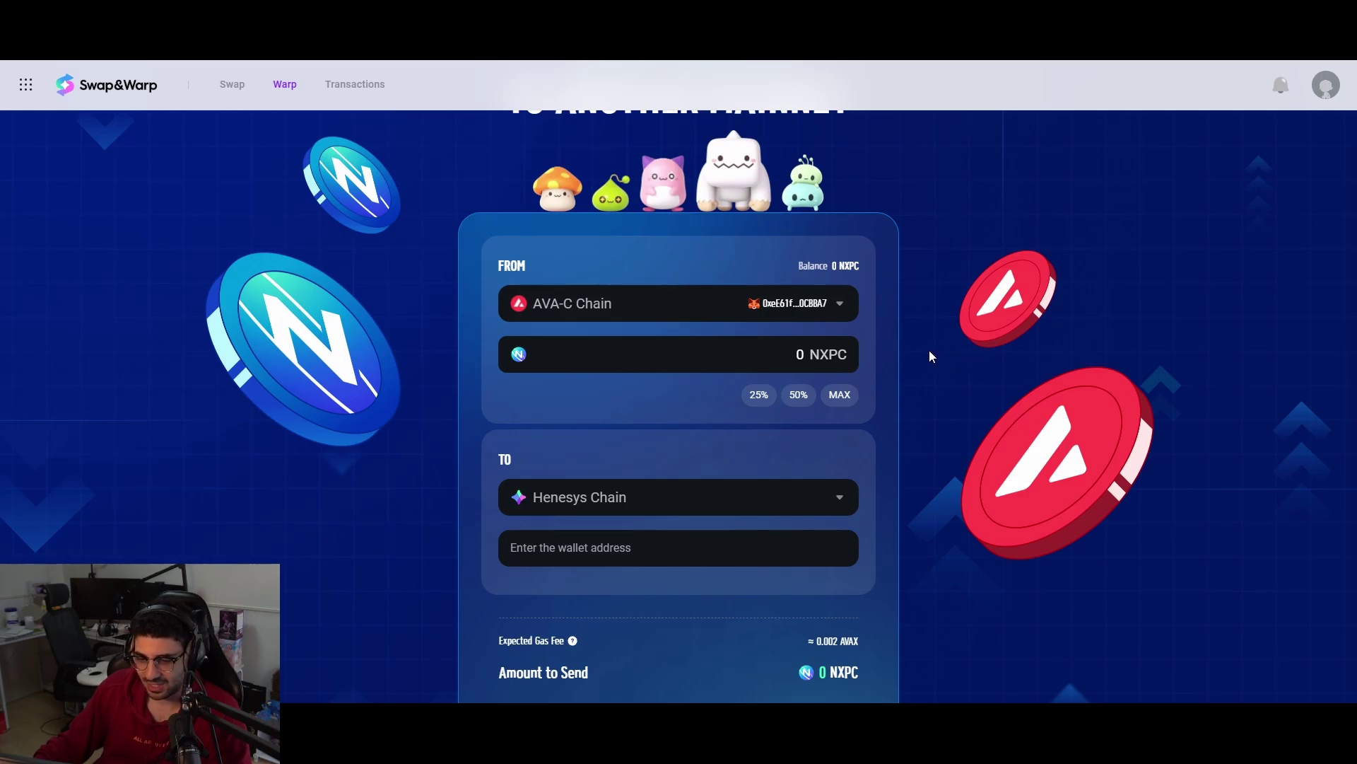
# Step: Check the source chain list, then set the warp amount to 50%, 2.866369 NXPC
pyautogui.scroll(-1, 912, 348)
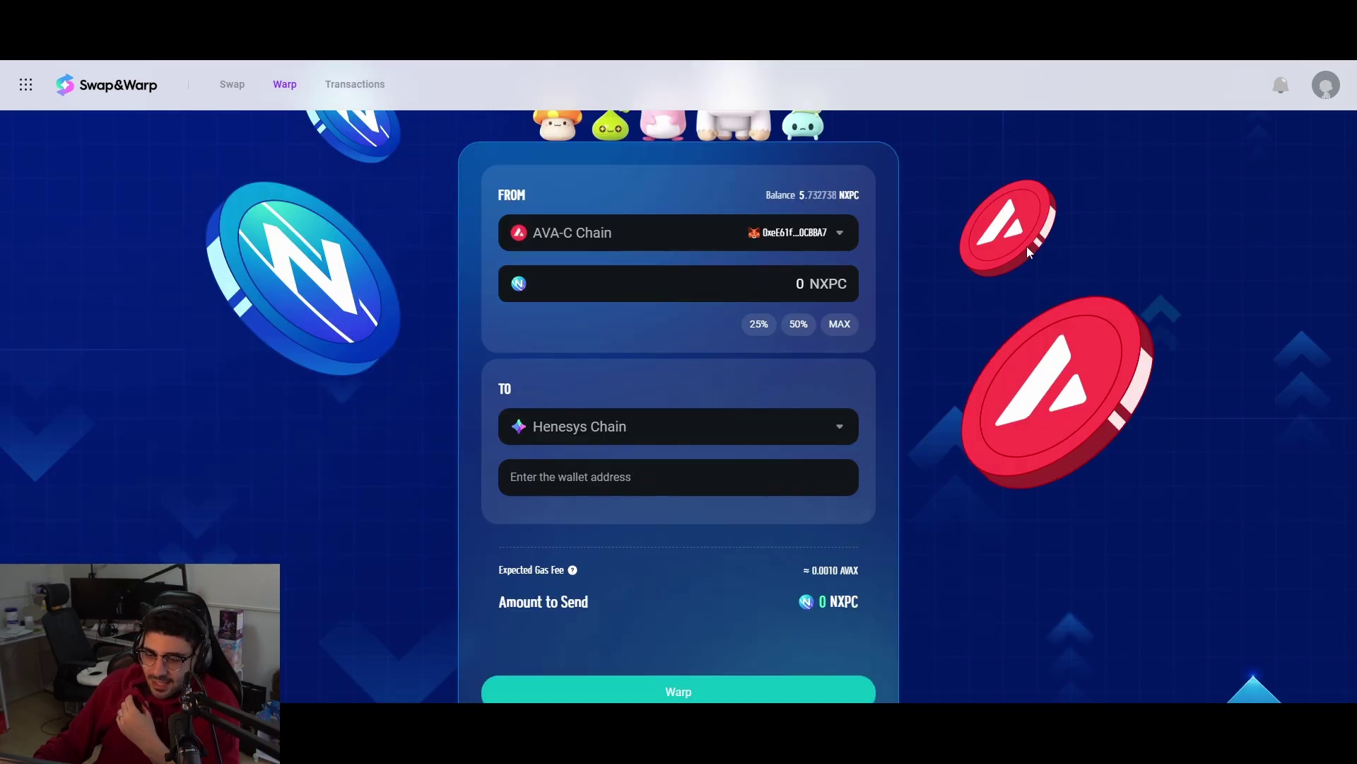
pyautogui.scroll(1, 990, 290)
pyautogui.click(618, 302)
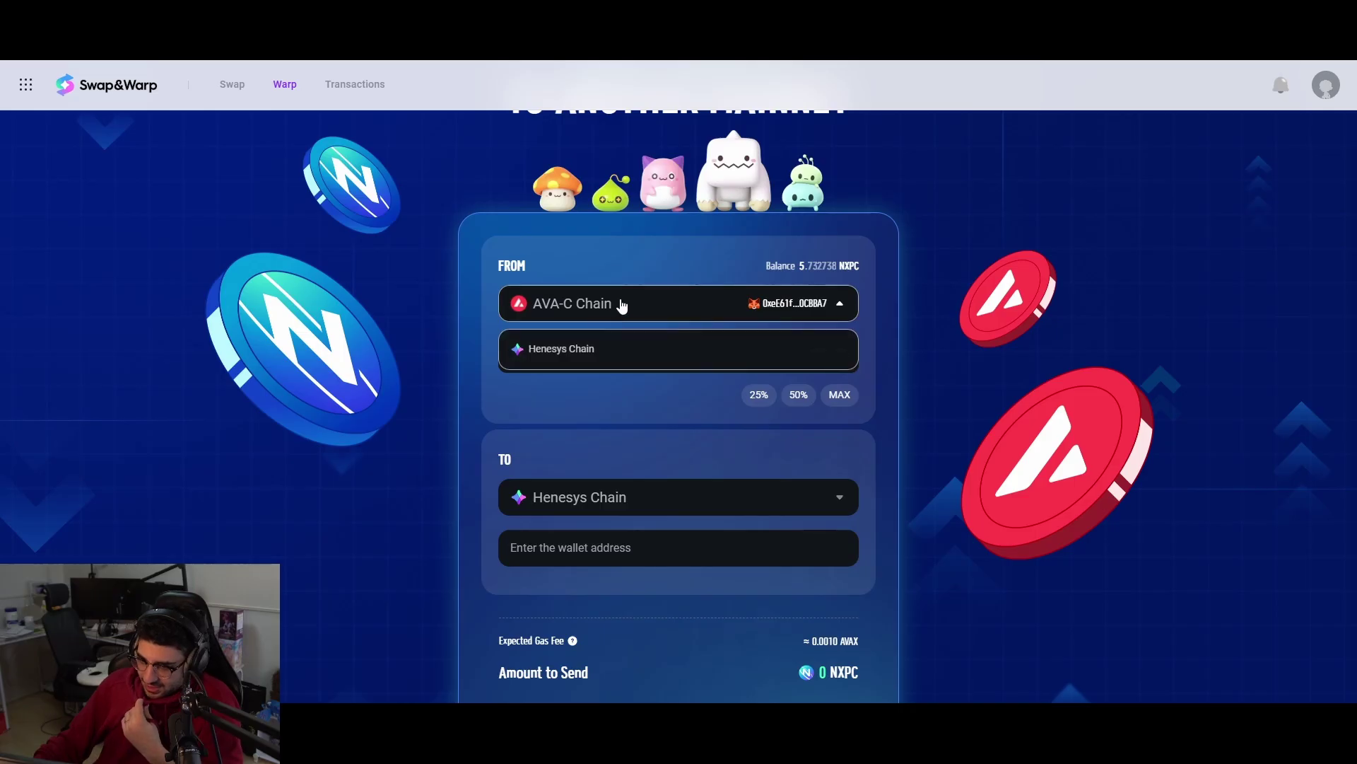
pyautogui.click(632, 306)
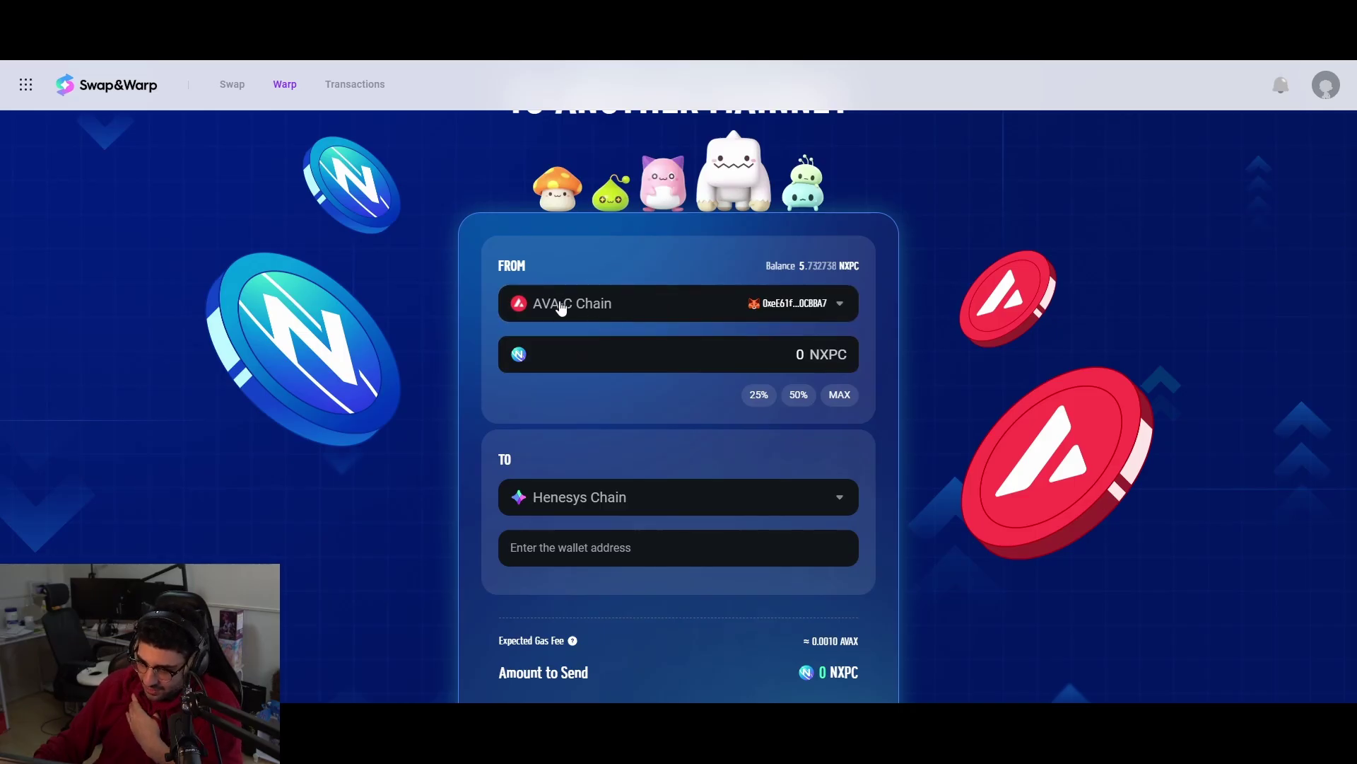
pyautogui.click(600, 303)
pyautogui.click(671, 312)
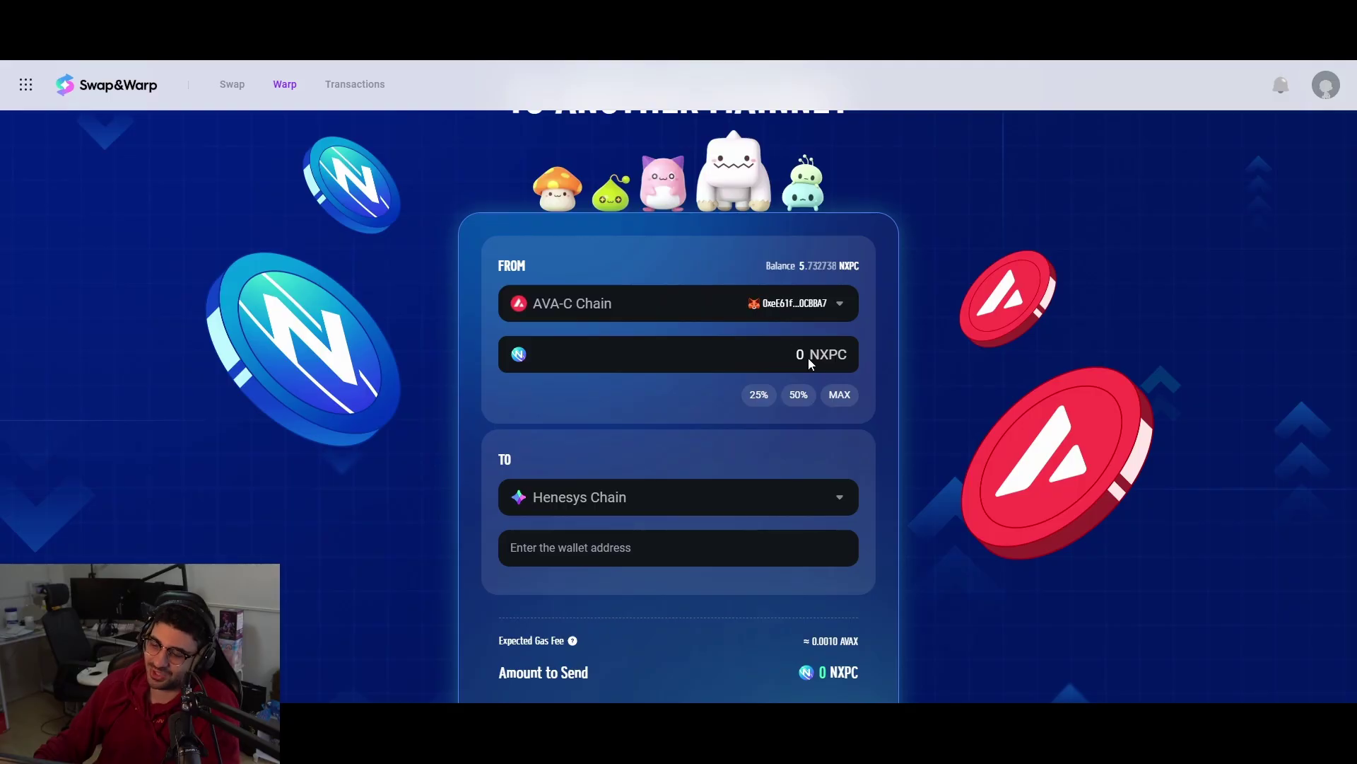
pyautogui.click(798, 394)
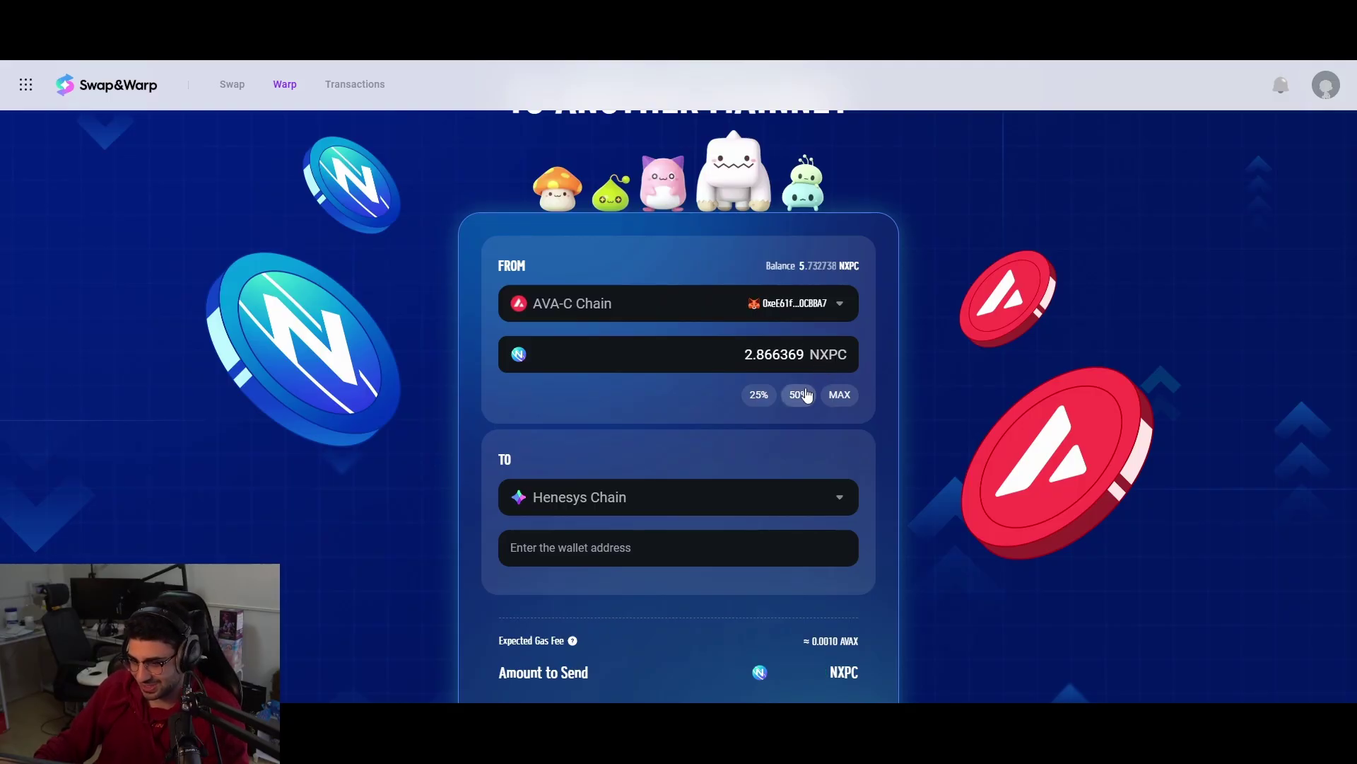
pyautogui.scroll(-1, 964, 433)
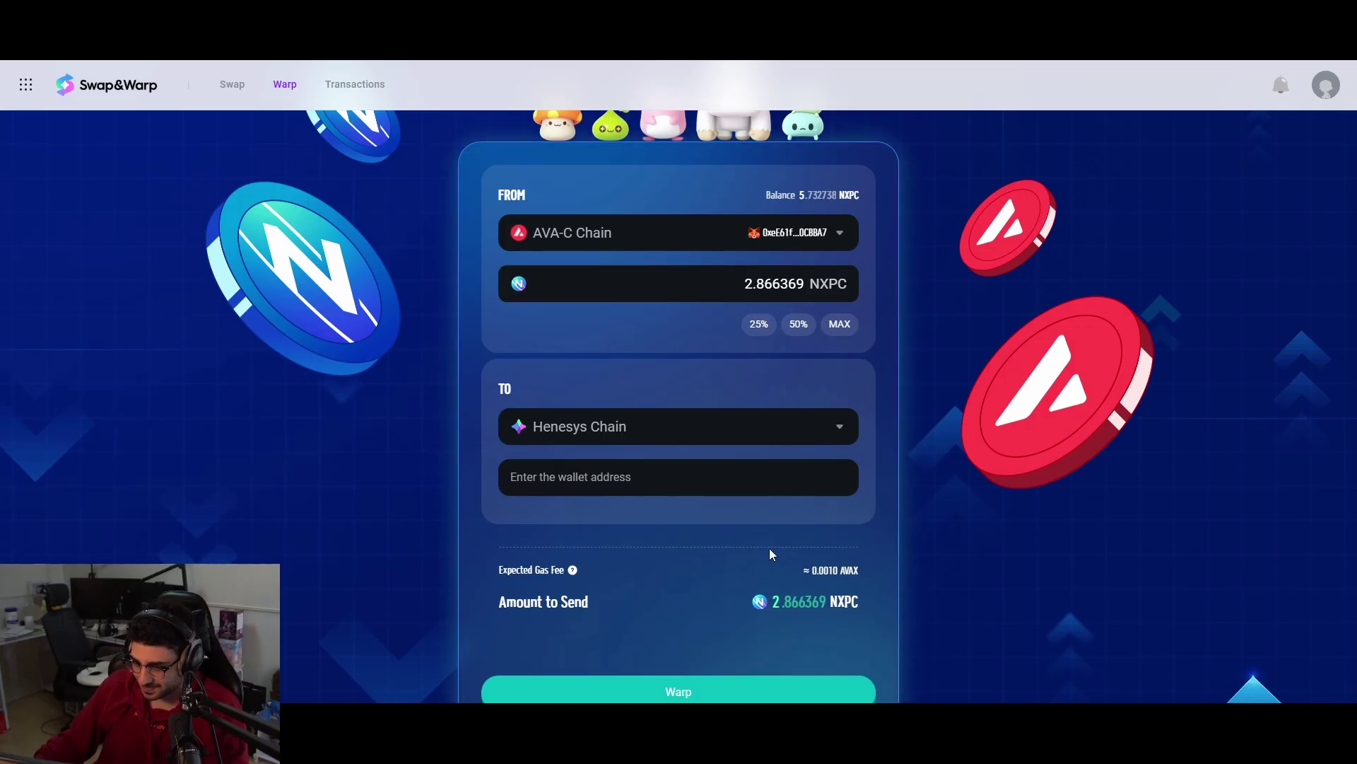
# Step: Paste the connected MetaMask wallet's address into the Henesys Chain destination address field
pyautogui.click(629, 478)
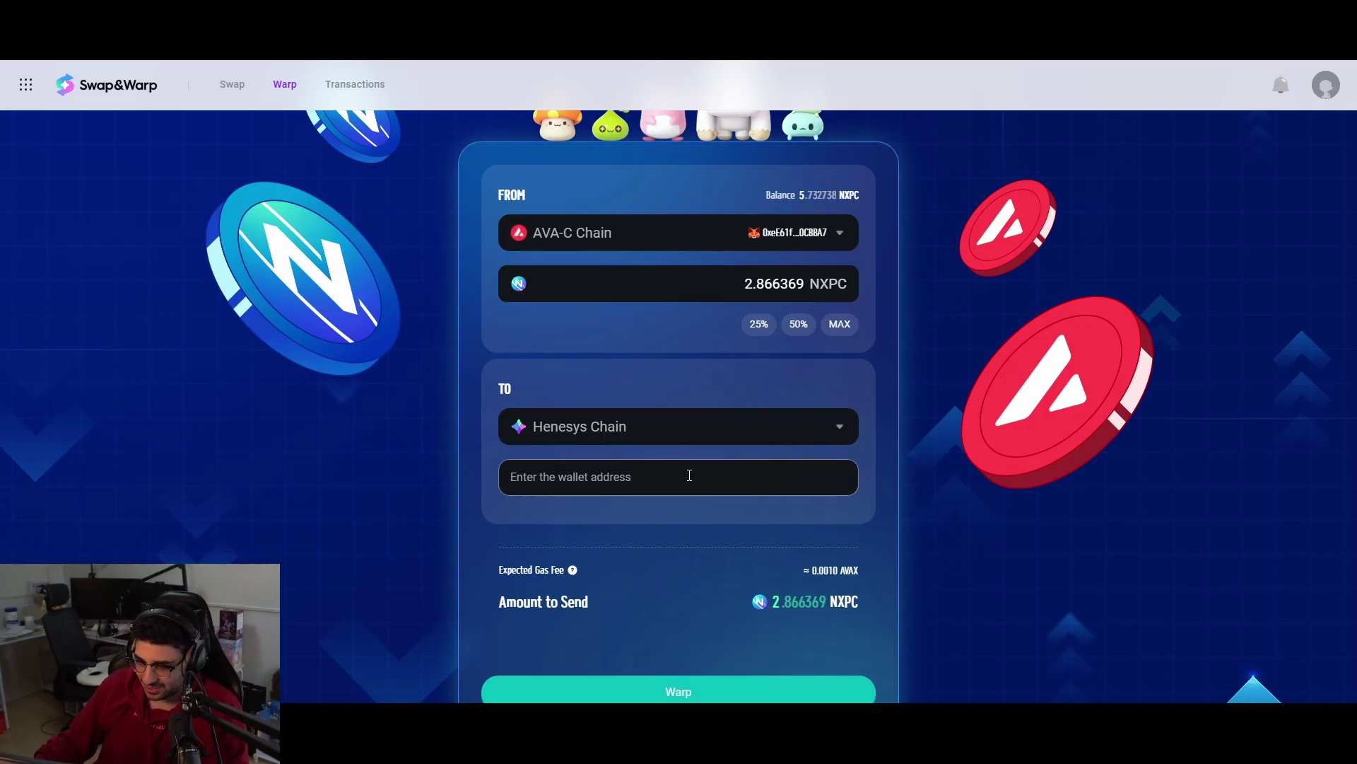
pyautogui.click(657, 434)
pyautogui.click(661, 431)
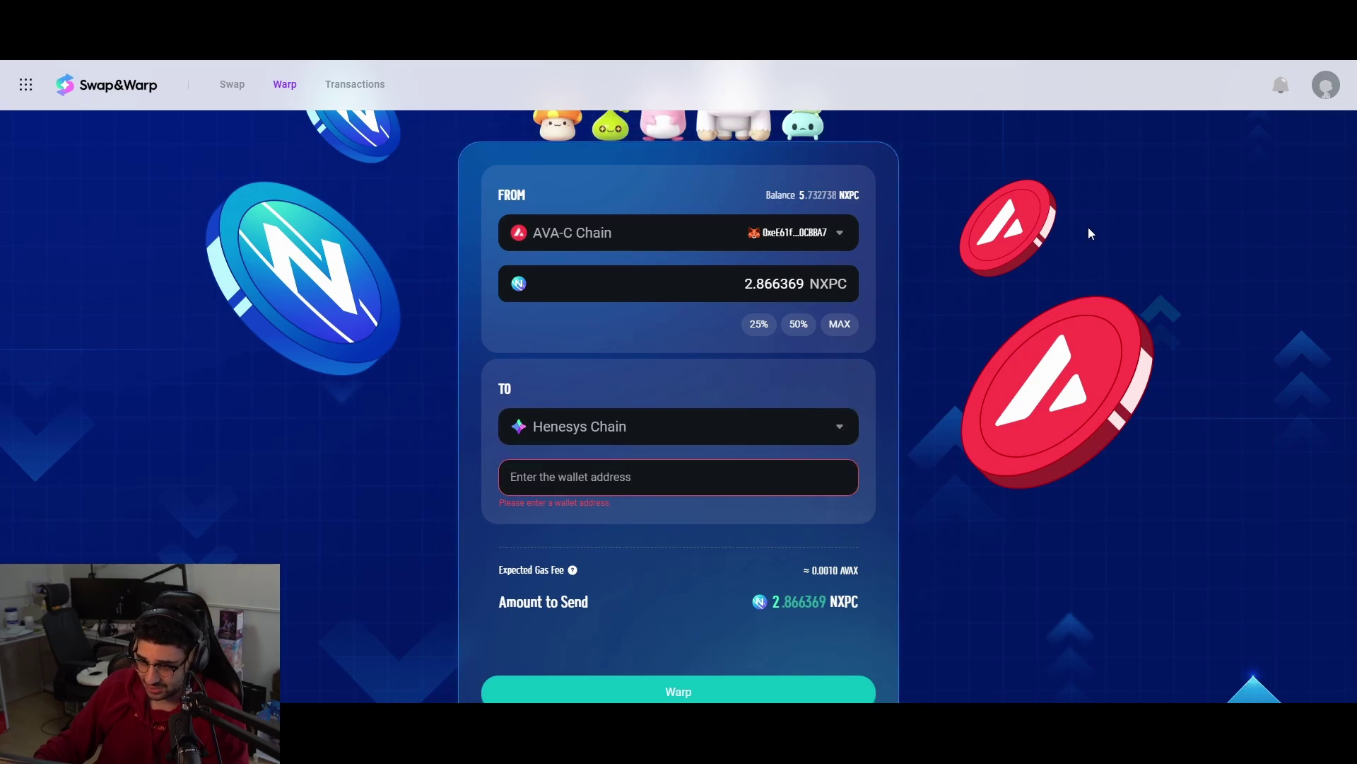
pyautogui.click(1280, 44)
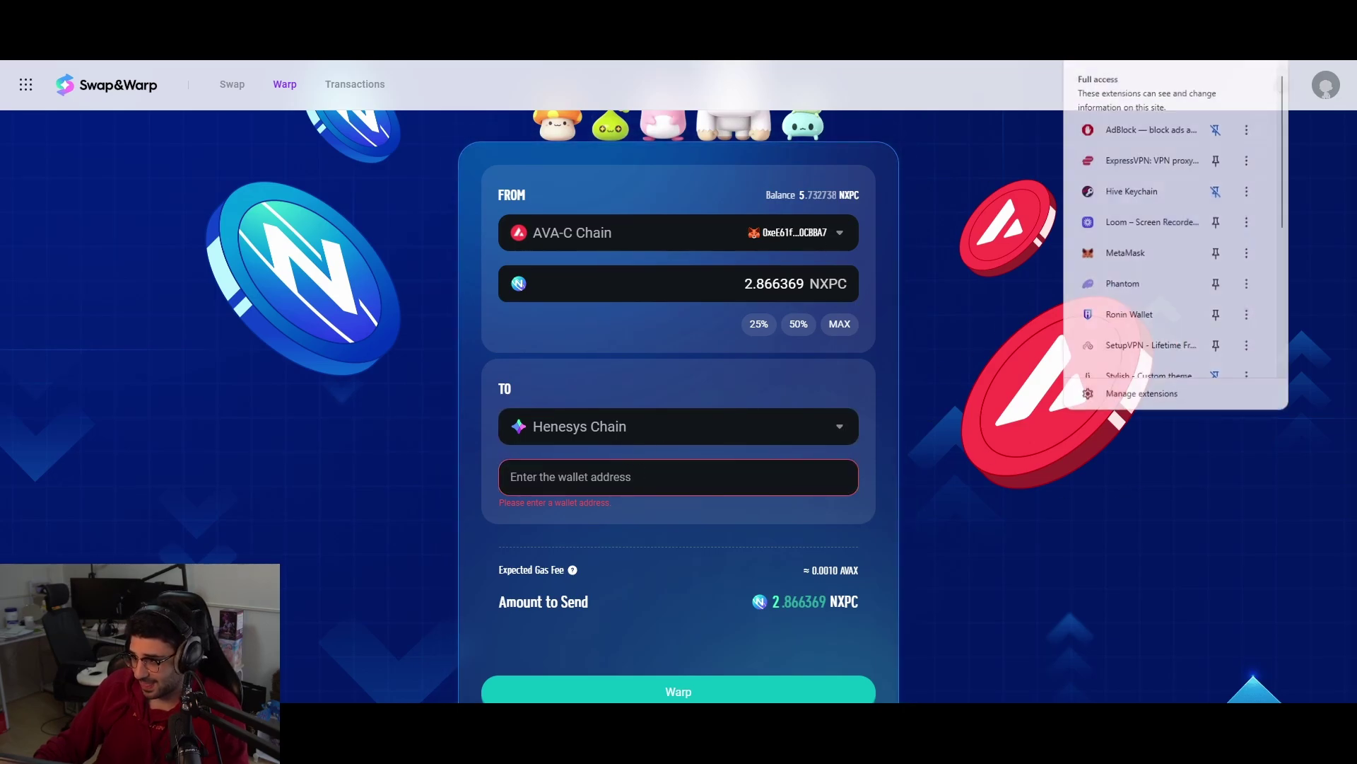
pyautogui.click(1113, 221)
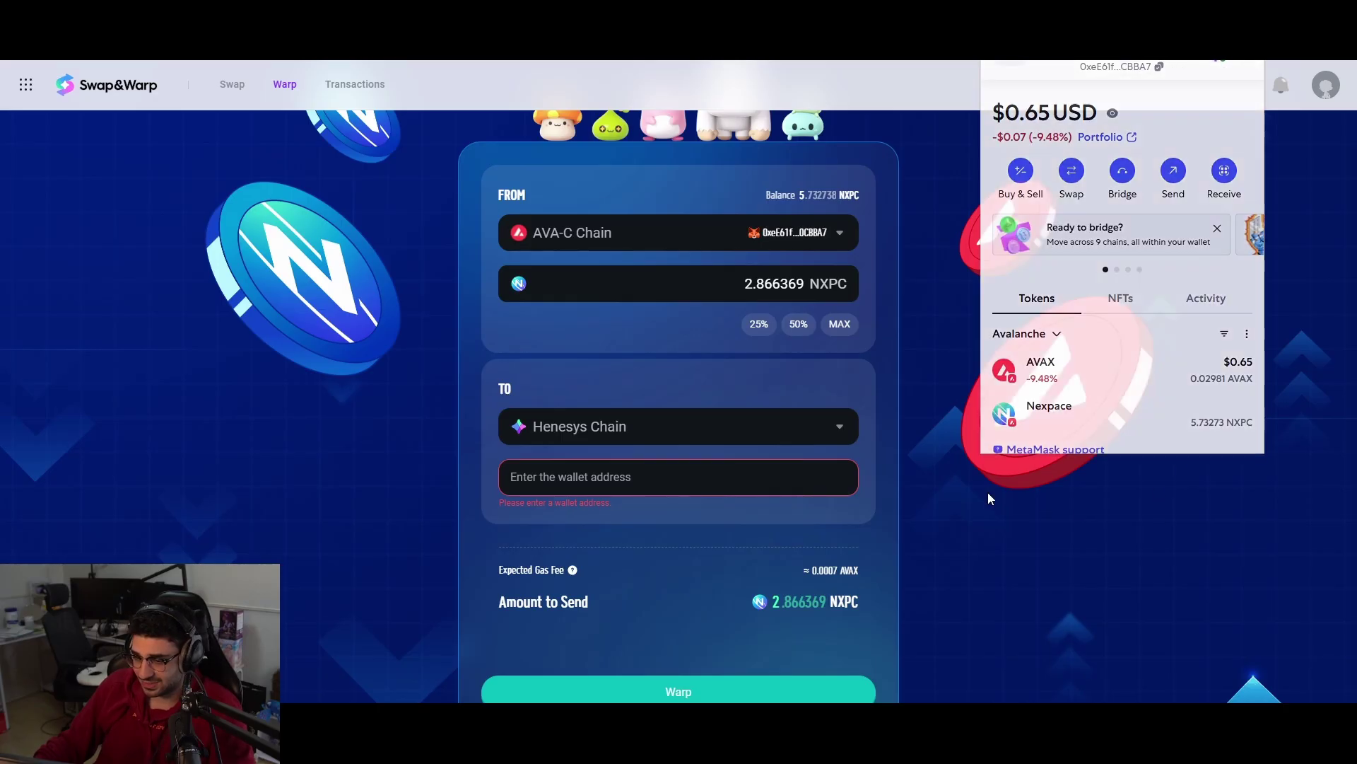
pyautogui.click(637, 485)
pyautogui.hotkey('ctrl', 'v')
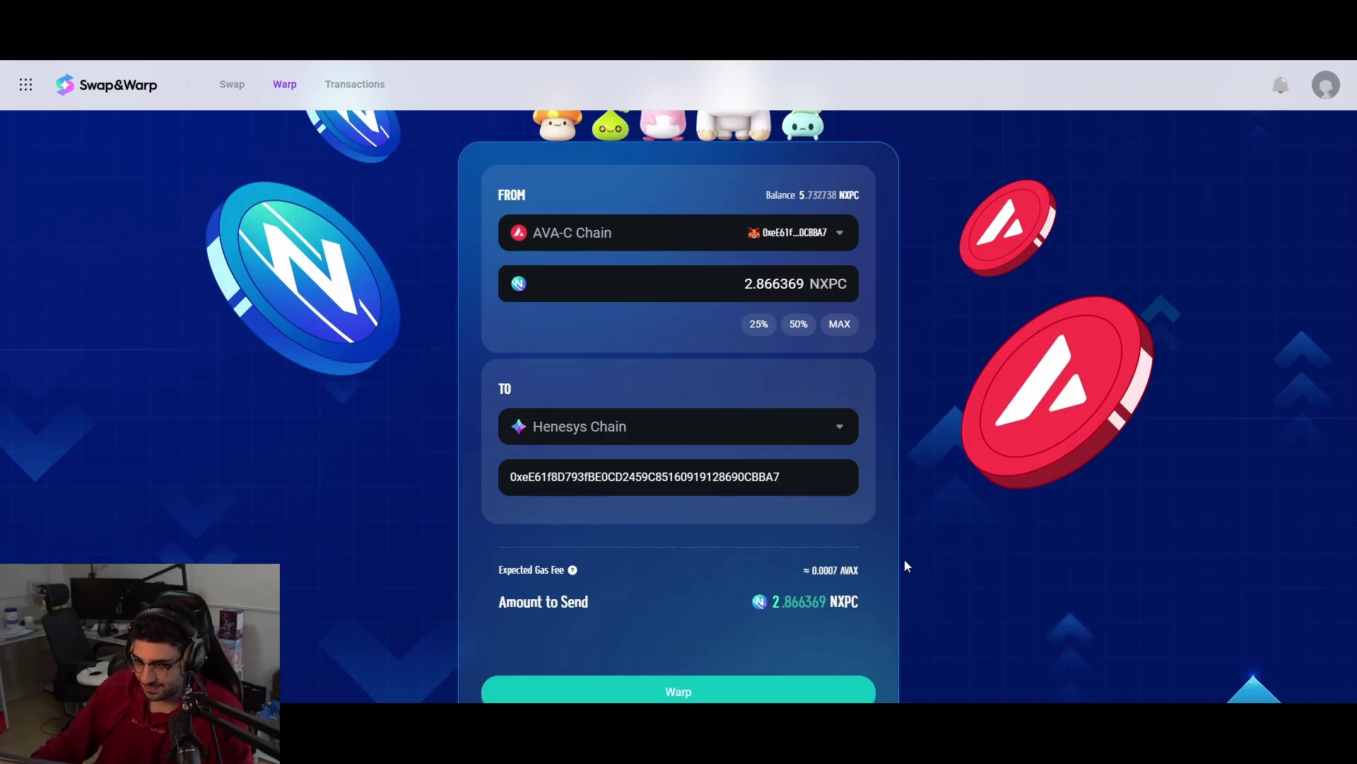
pyautogui.scroll(-1, 907, 566)
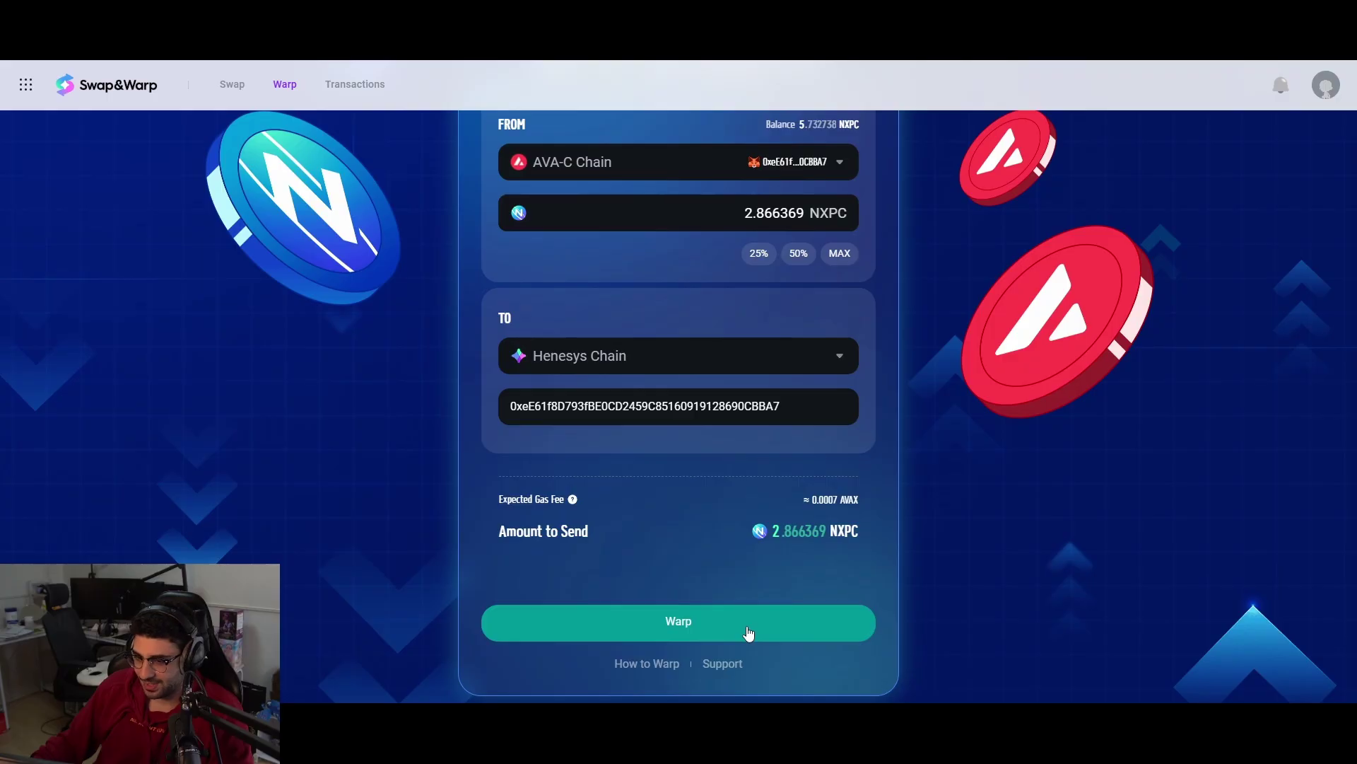
# Step: Submit the 2.866369 NXPC warp to Henesys Chain and approve the transaction in MetaMask
pyautogui.click(748, 631)
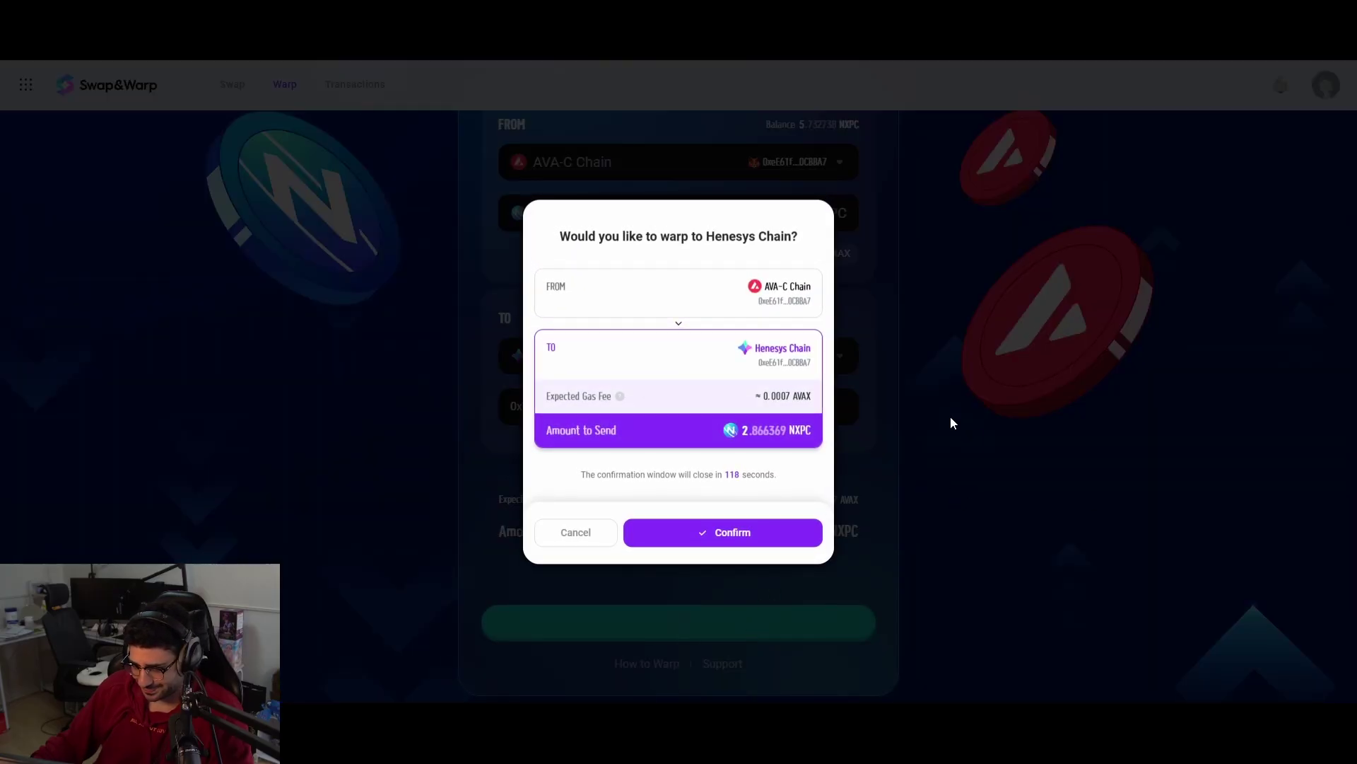
pyautogui.click(728, 535)
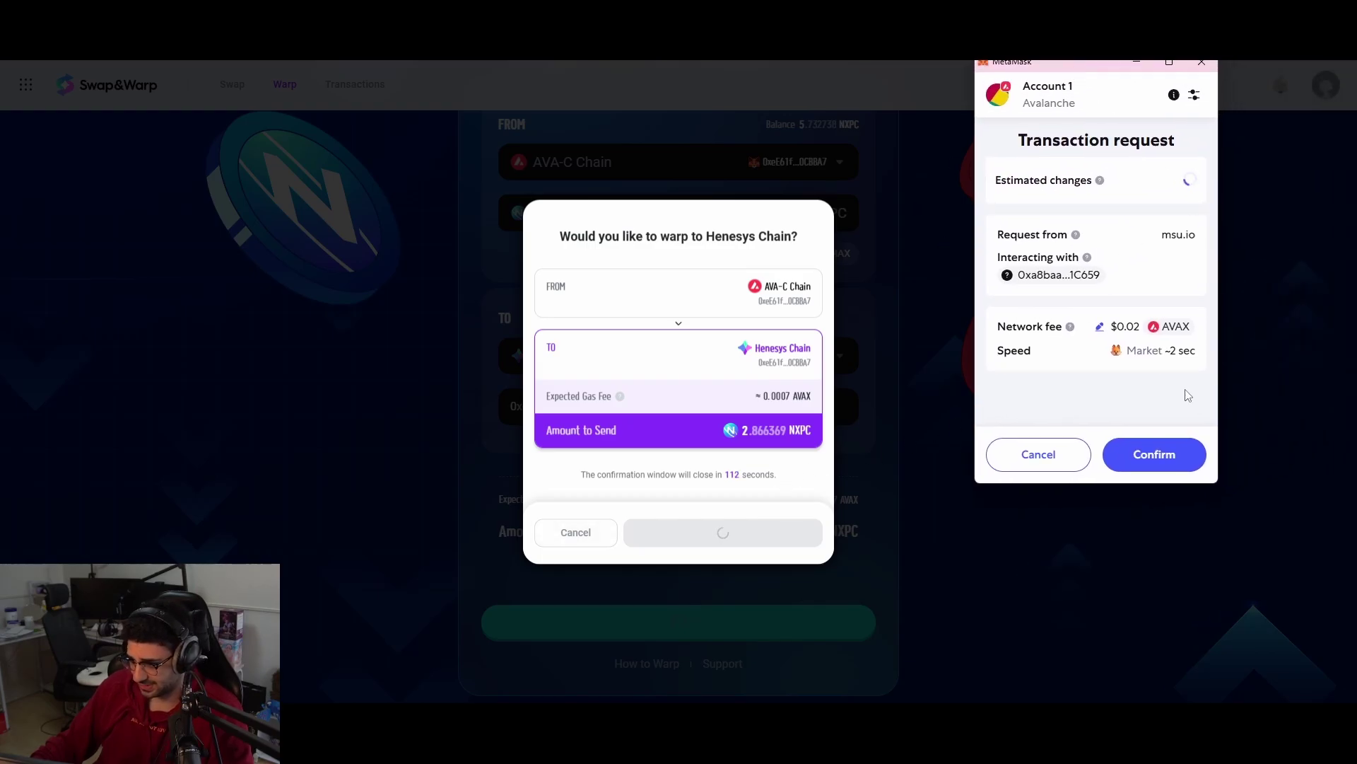
pyautogui.click(1170, 455)
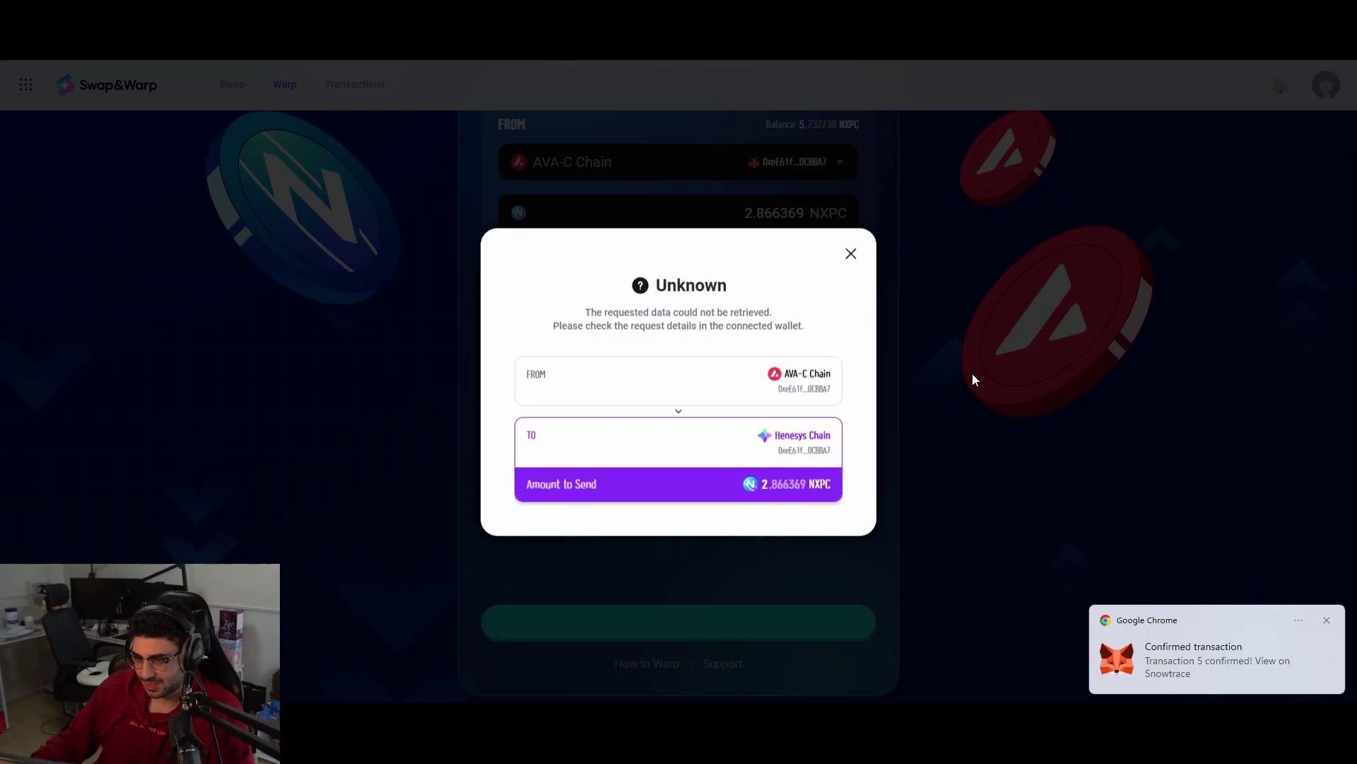
# Step: Dismiss the warp result, view the Henesys Chain NXPC balance, and switch to the Swap page
pyautogui.click(852, 256)
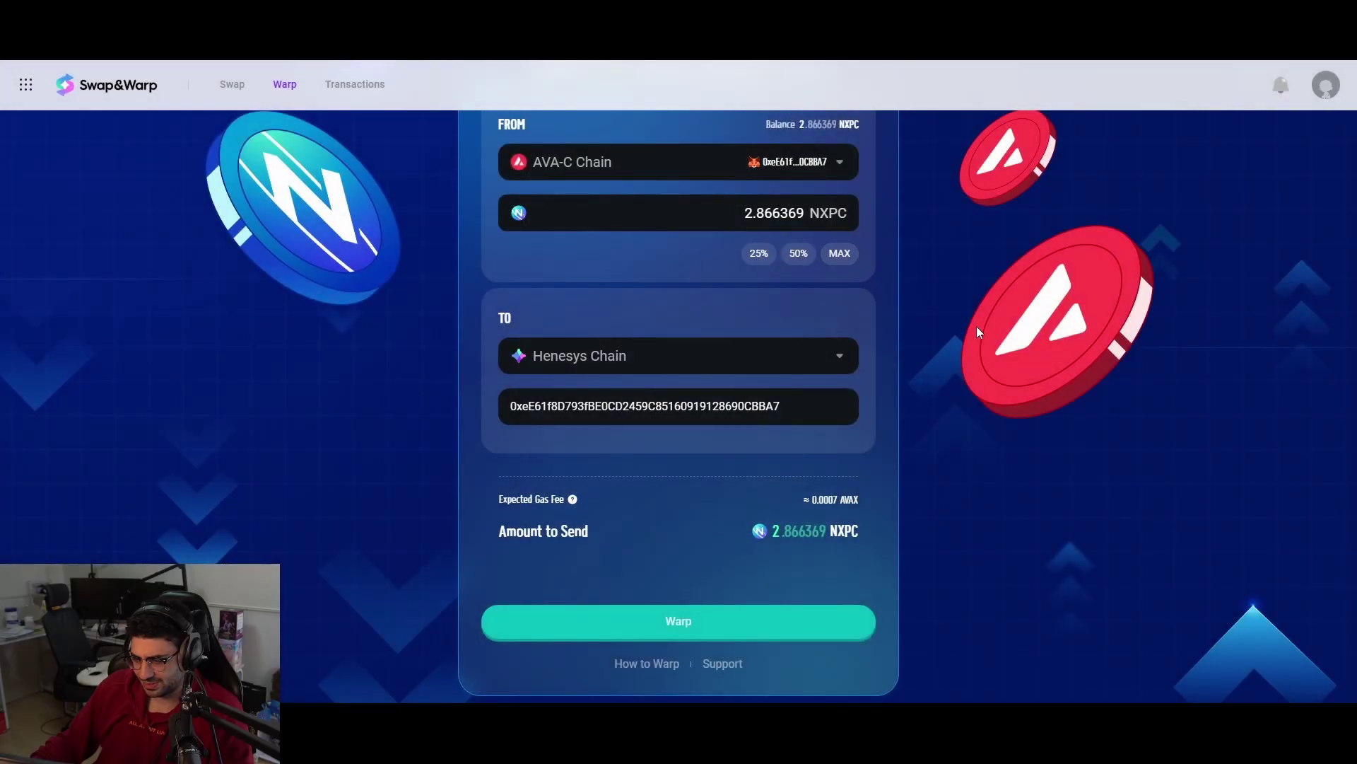
pyautogui.scroll(2, 978, 349)
pyautogui.scroll(-1, 977, 350)
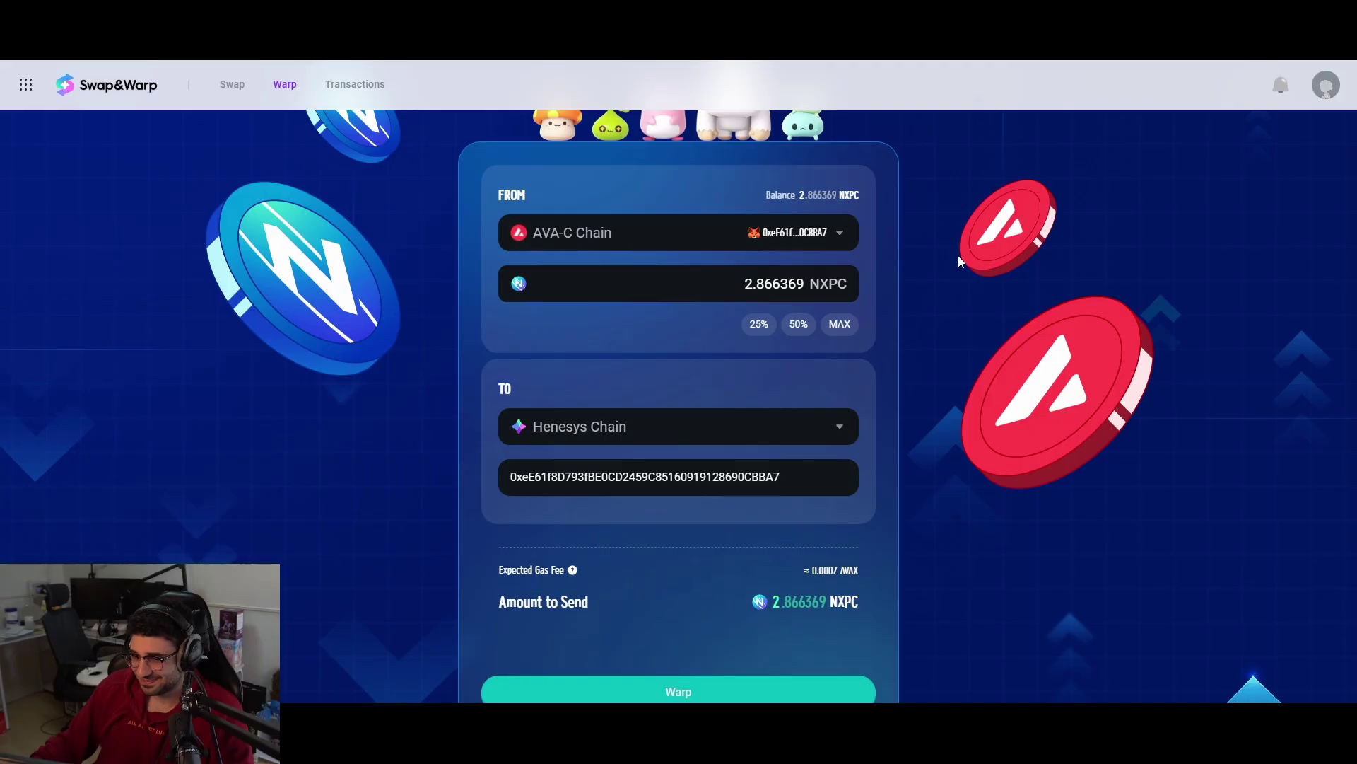
pyautogui.click(797, 241)
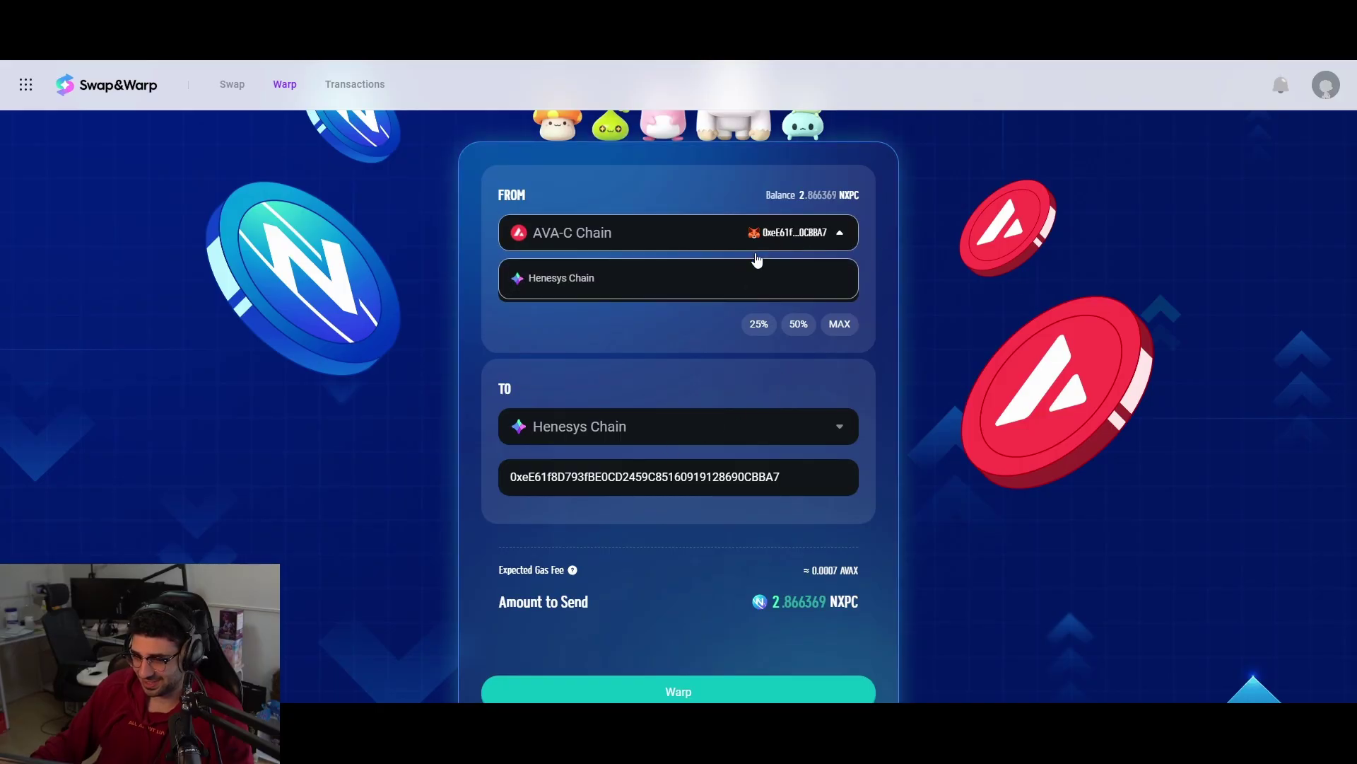
pyautogui.click(757, 273)
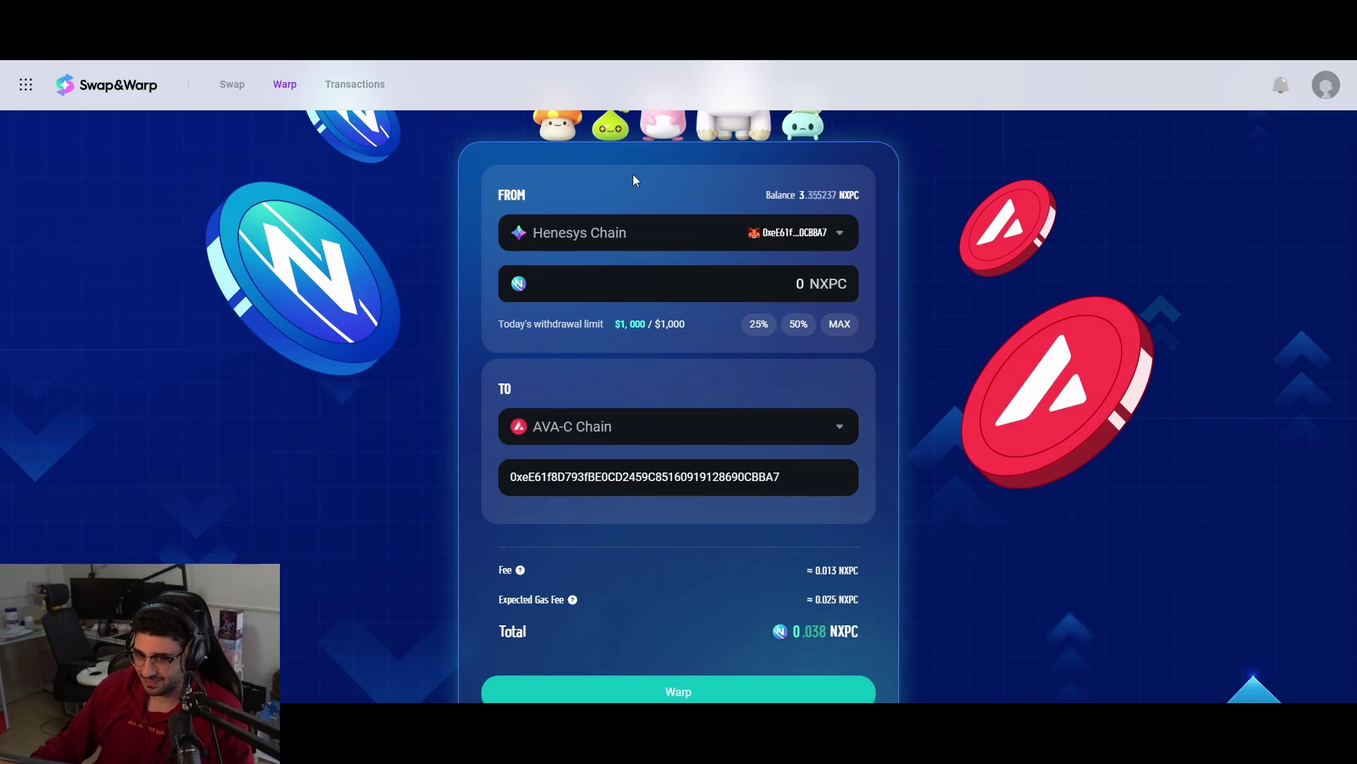
pyautogui.click(233, 86)
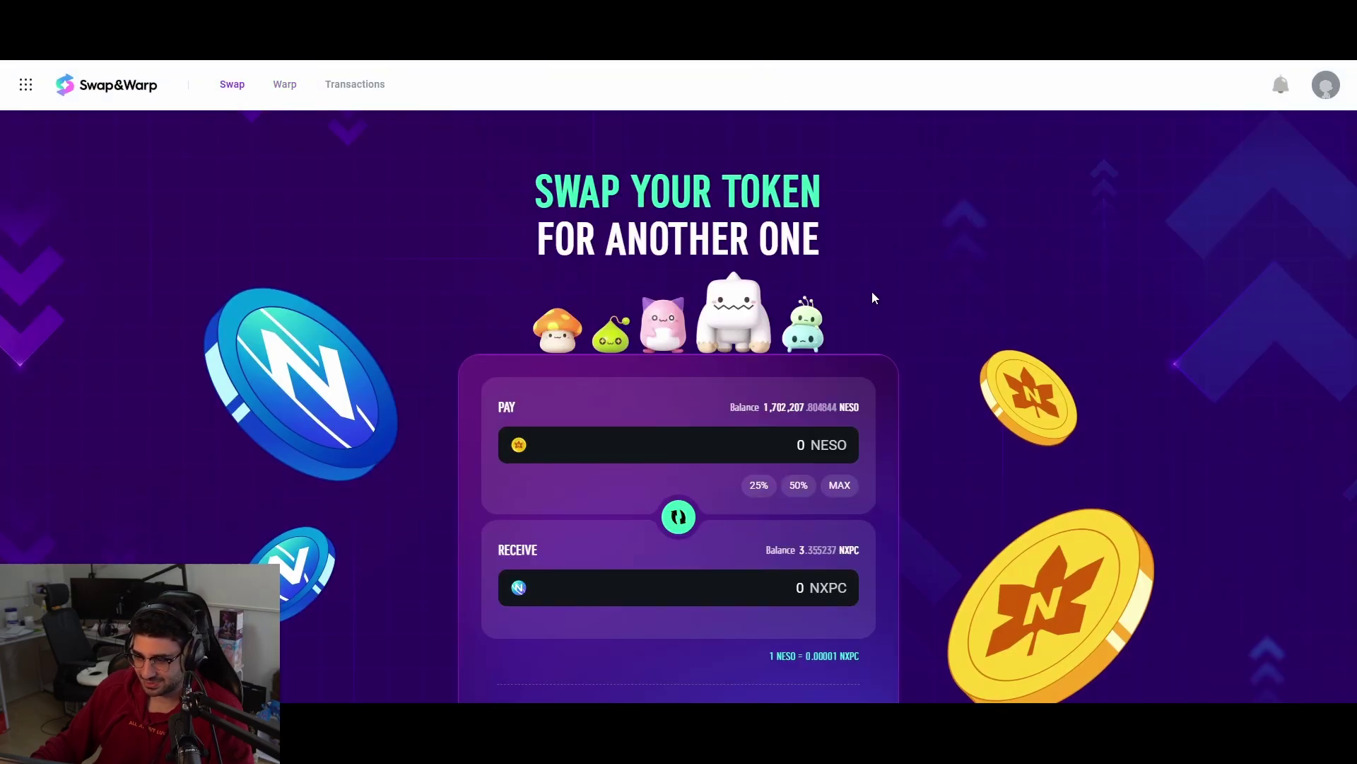
pyautogui.scroll(-1, 922, 316)
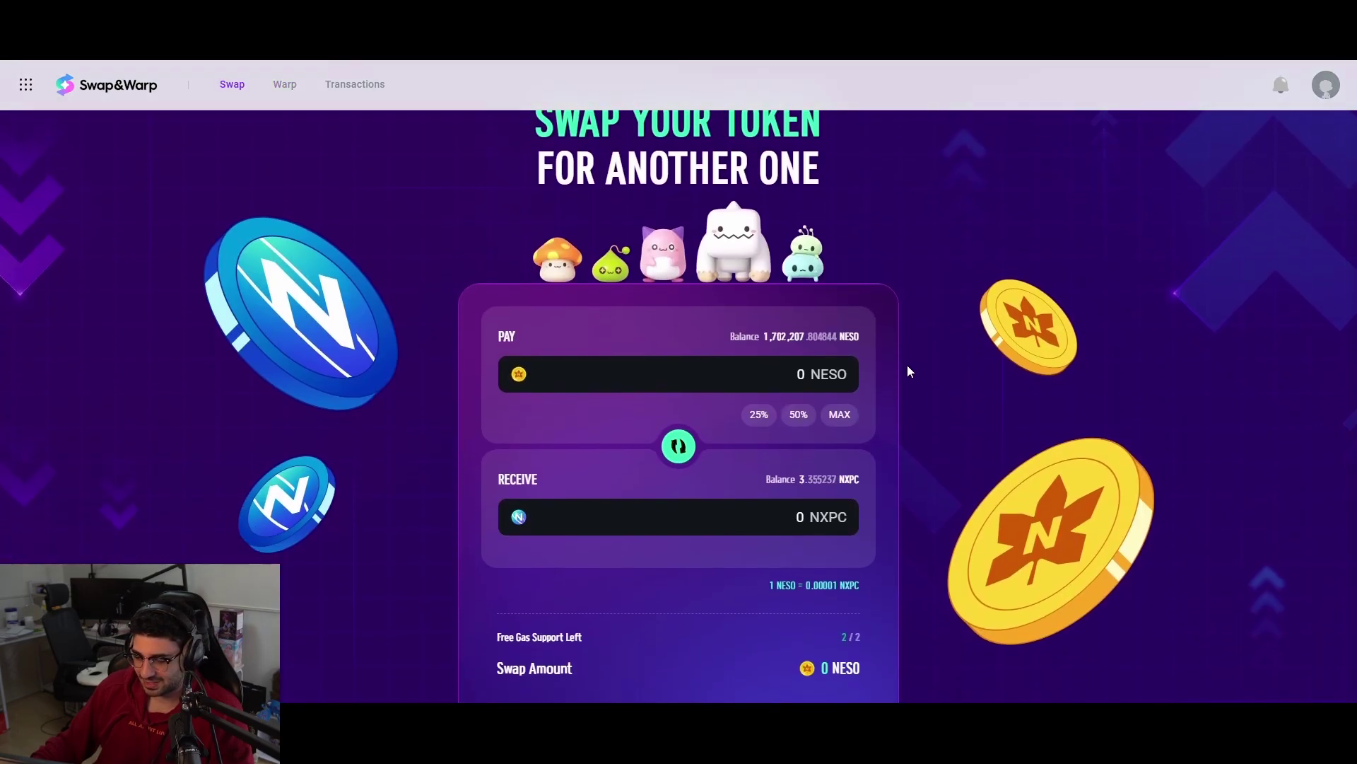
pyautogui.click(679, 446)
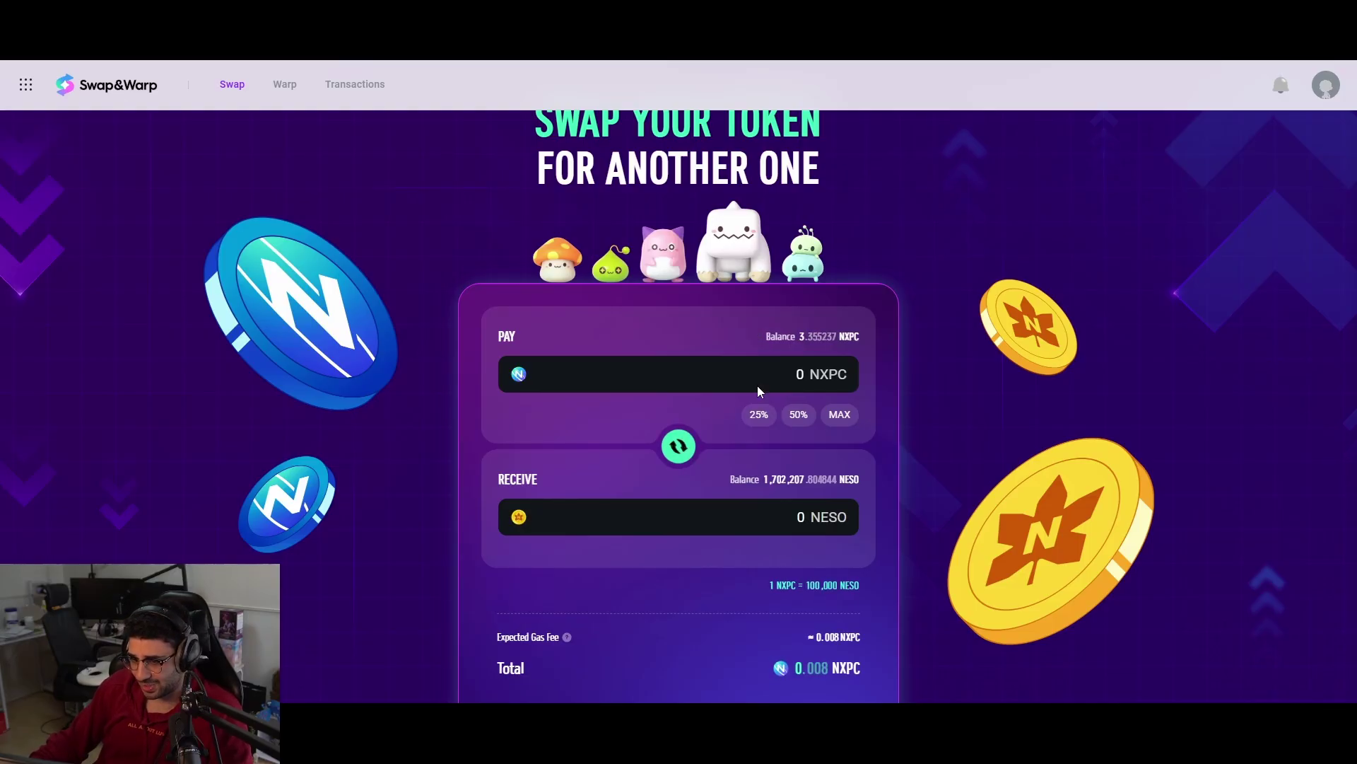
pyautogui.click(785, 378)
pyautogui.click(841, 415)
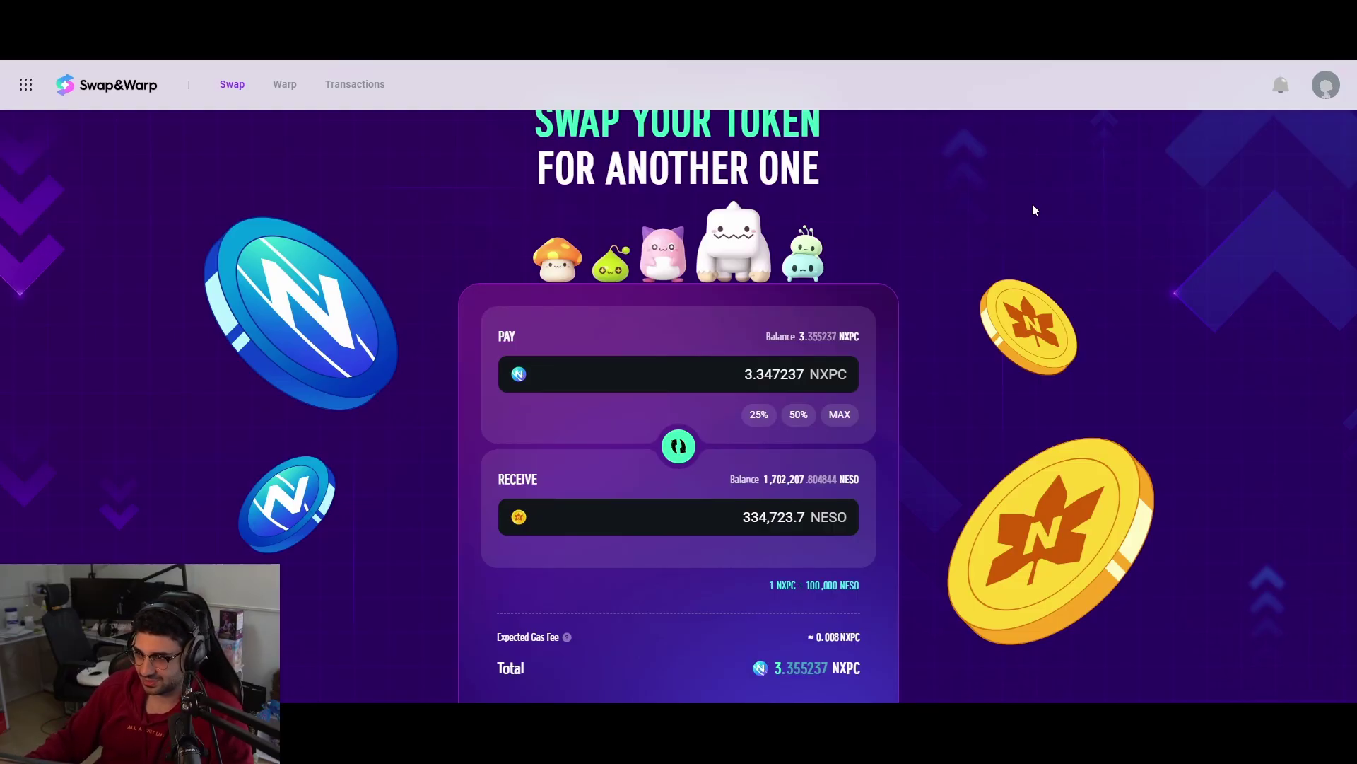
pyautogui.hotkey('ctrl', 'Tab')
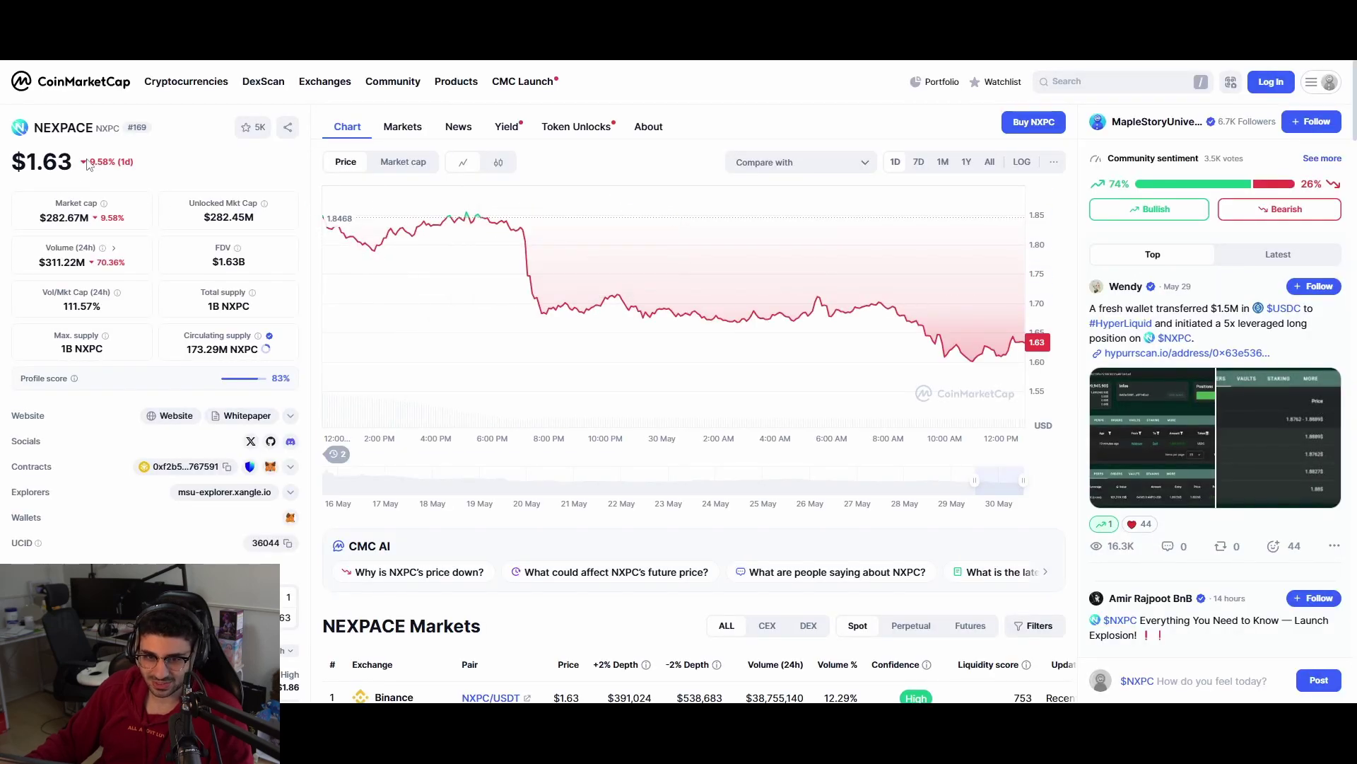
pyautogui.hotkey('ctrl', 'Tab')
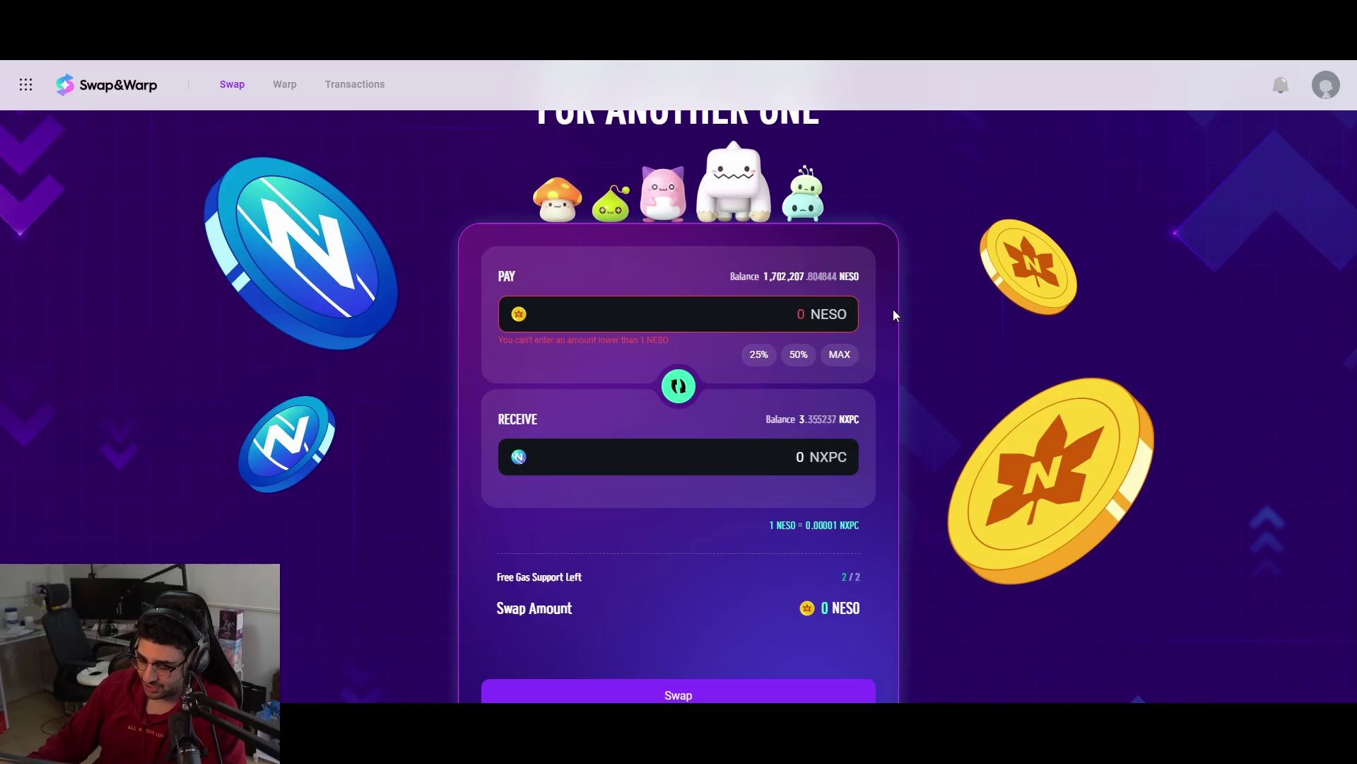
# Step: Reverse the pair to pay NXPC and use MAX: 3.347237 NXPC for 334,723.7 NESO
pyautogui.write('100,000')
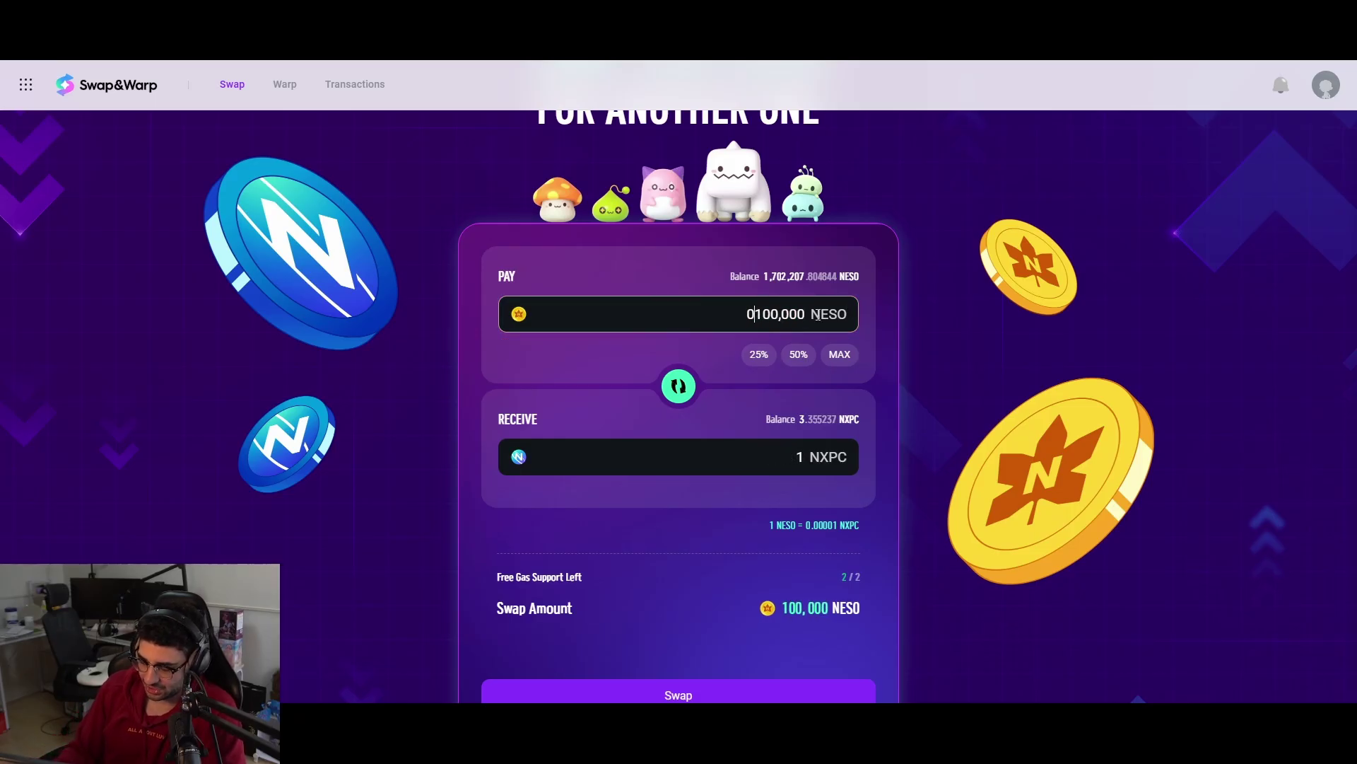
pyautogui.click(945, 358)
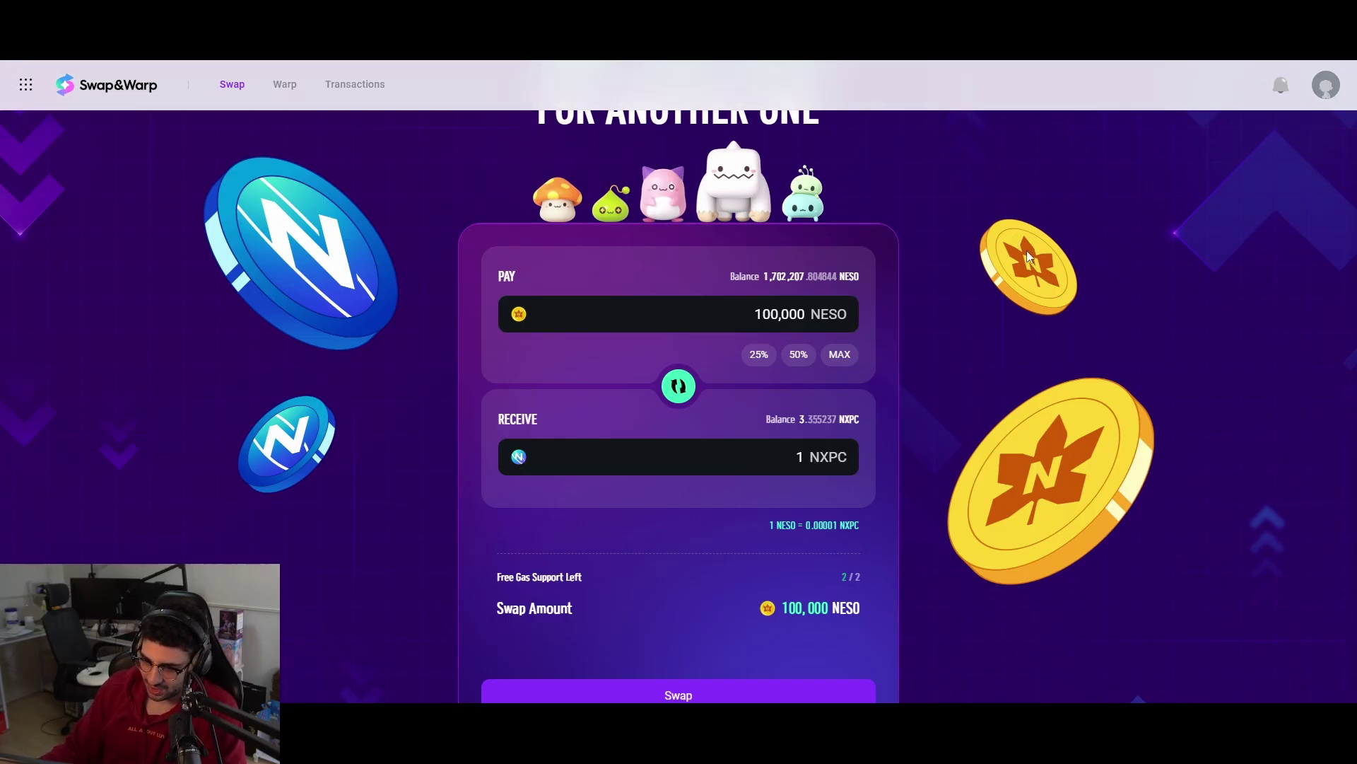
pyautogui.click(680, 386)
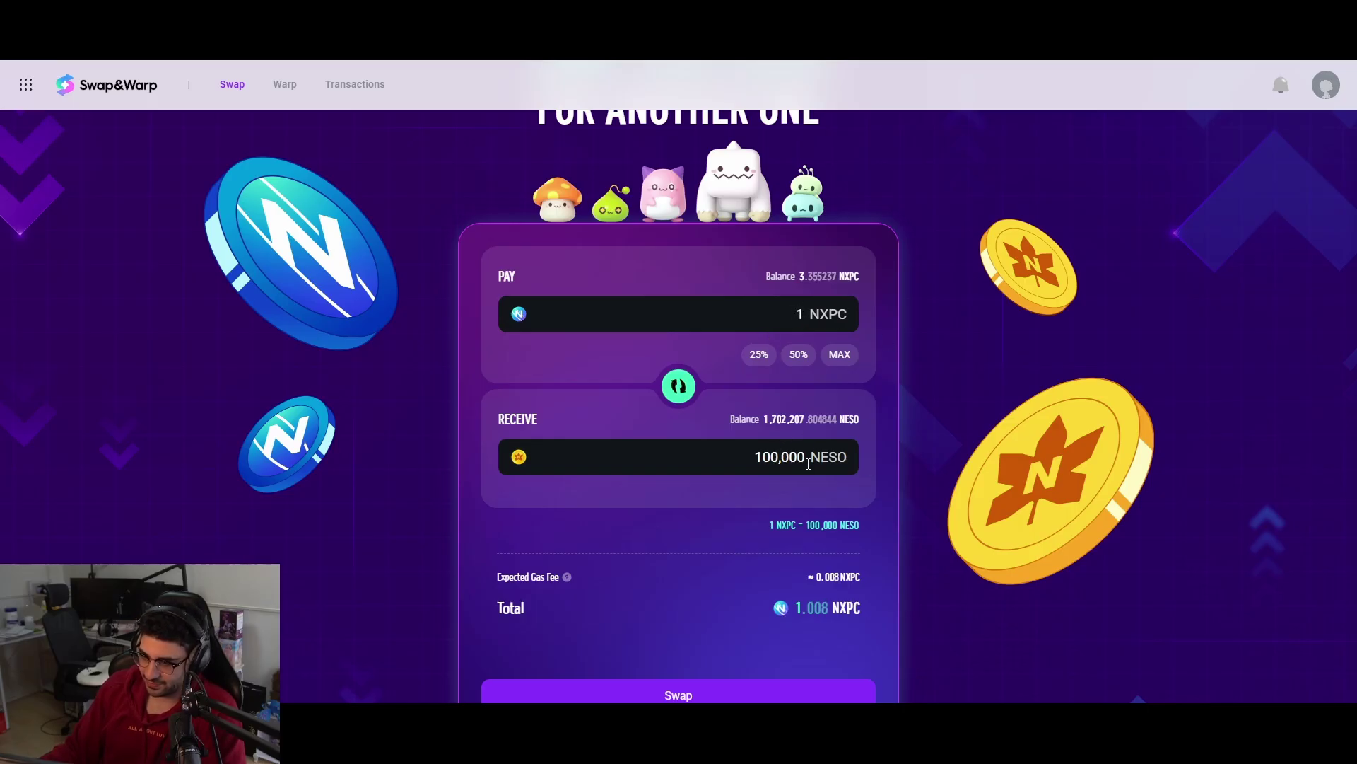
pyautogui.click(848, 362)
# Step: Request the 3.347237 NXPC to 334,723.7 NESO swap to bring up its confirmation dialog
pyautogui.scroll(-2, 980, 359)
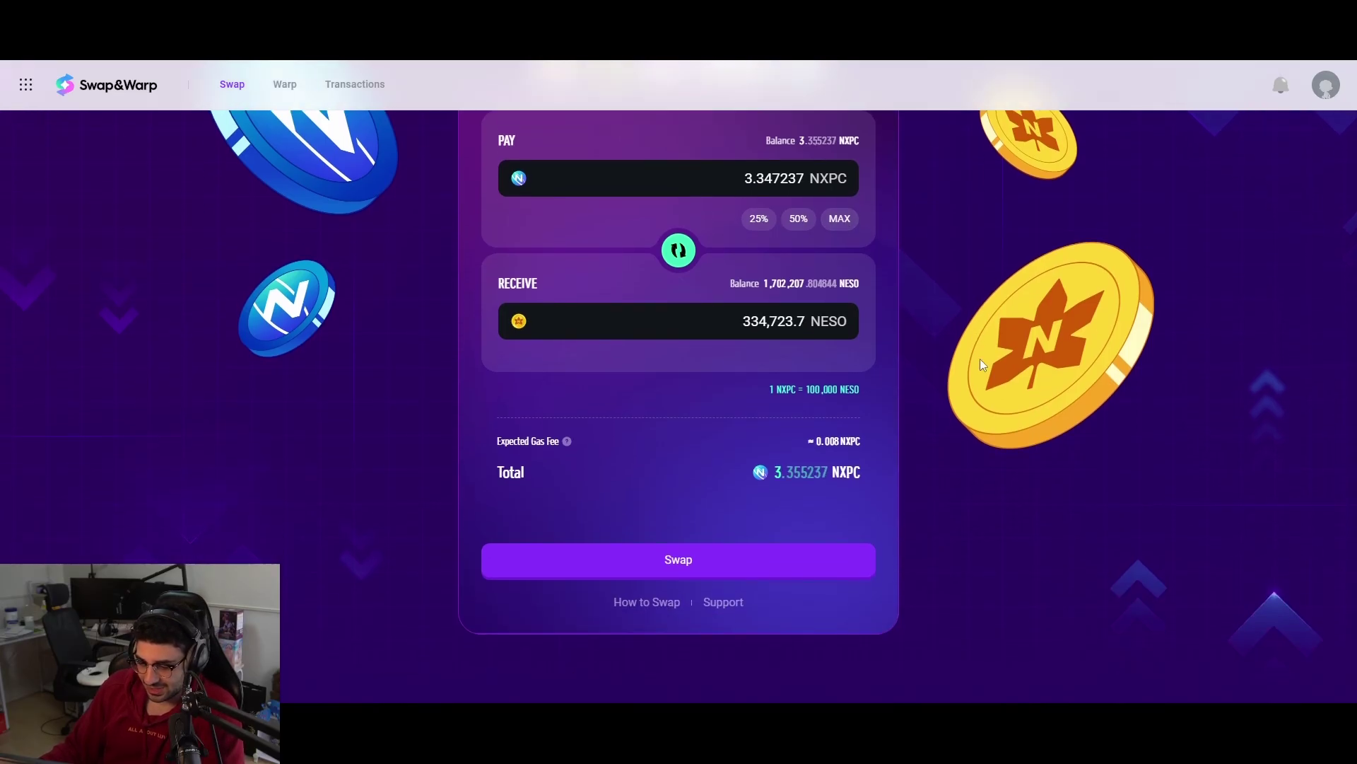
pyautogui.scroll(1, 987, 375)
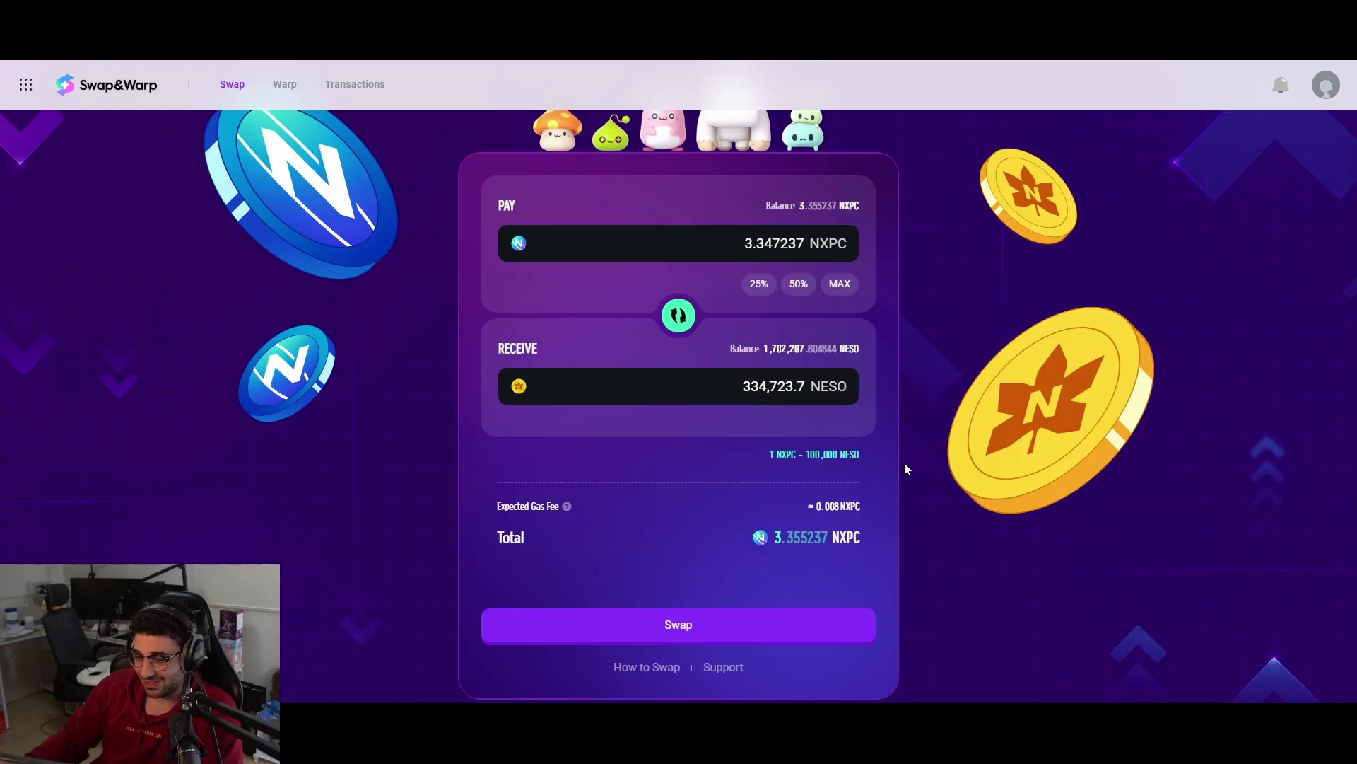
pyautogui.scroll(1, 907, 469)
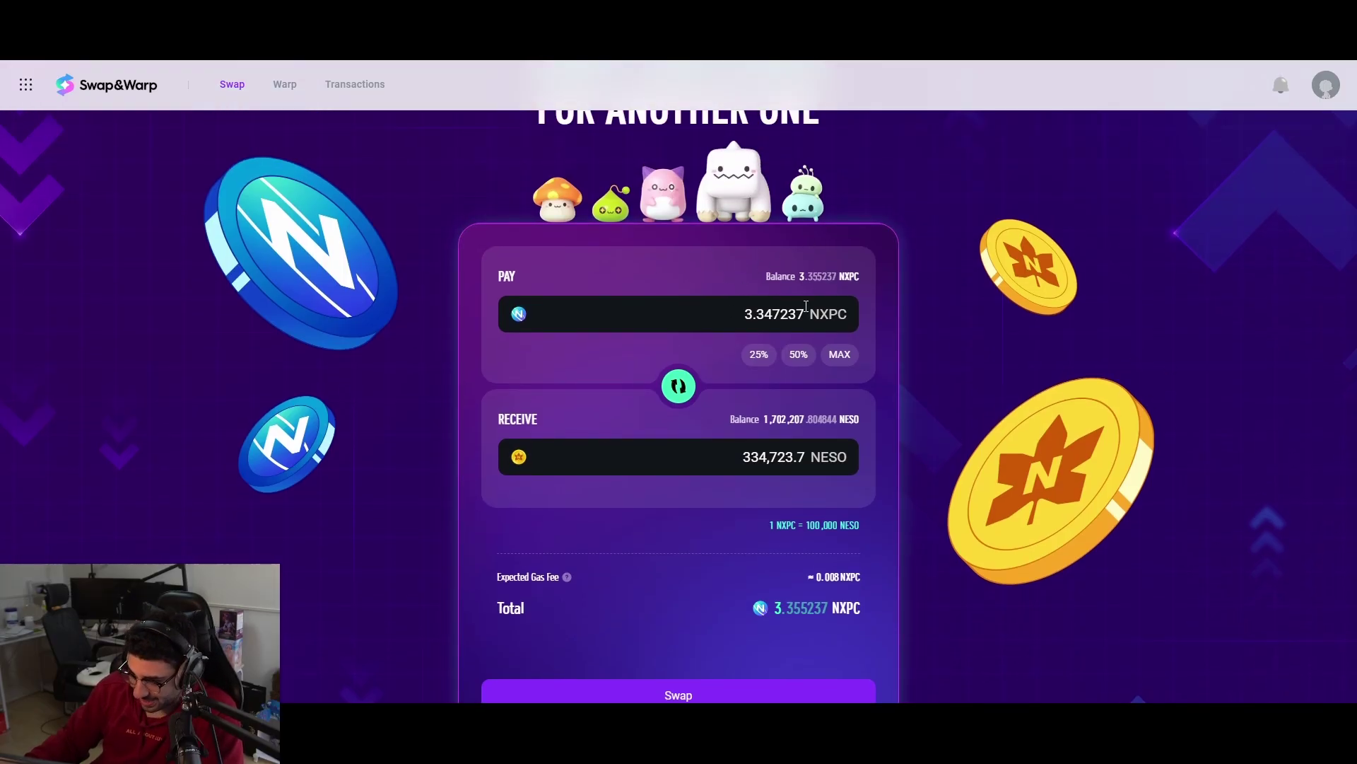
pyautogui.scroll(-1, 924, 456)
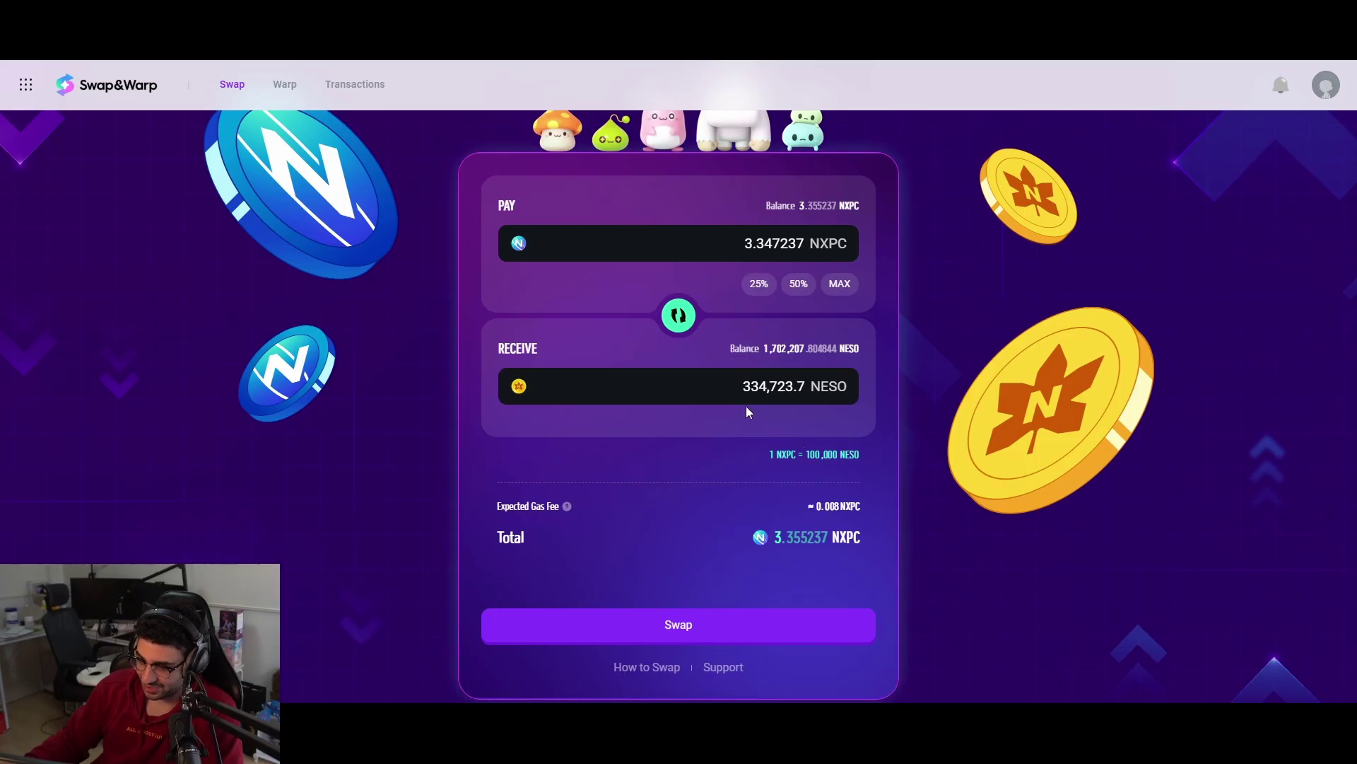
pyautogui.click(745, 625)
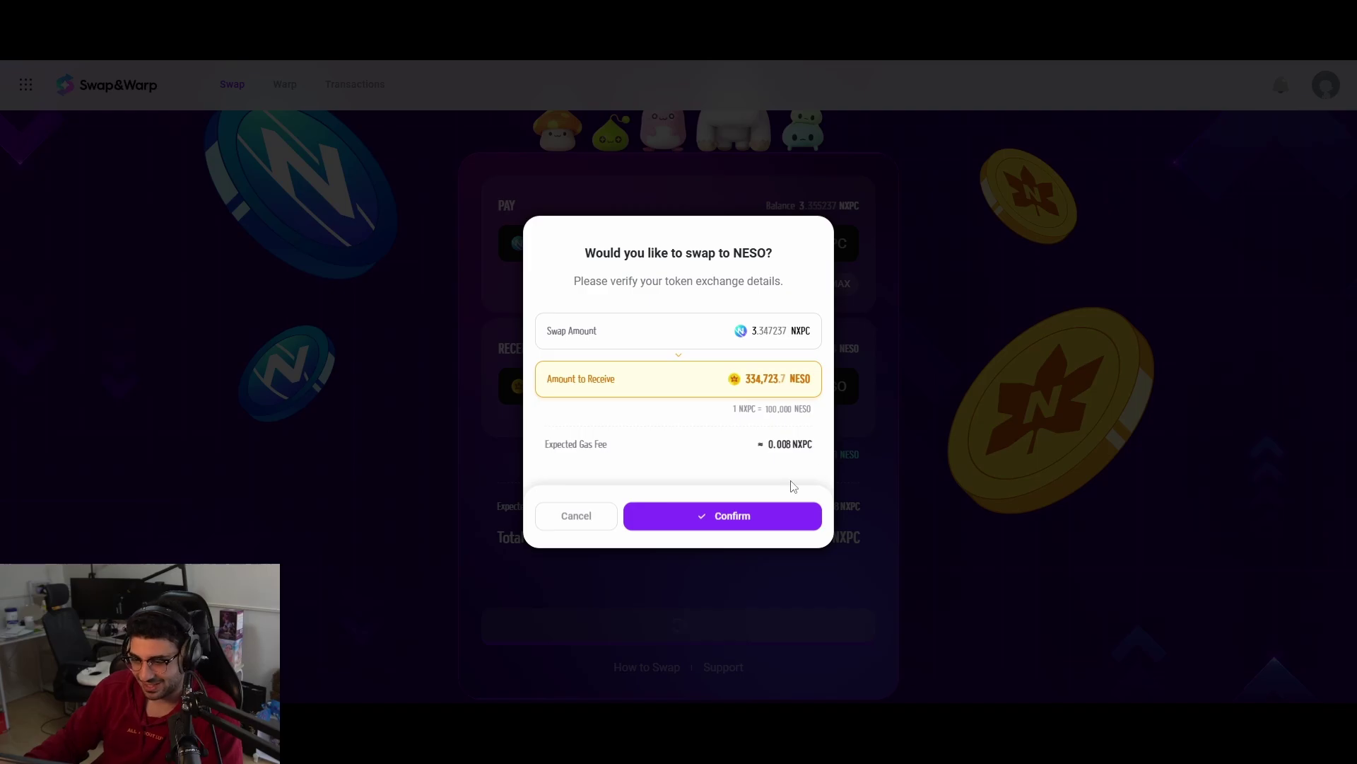
# Step: Confirm the NXPC-to-NESO swap, approve it in MetaMask, and close the completion summary
pyautogui.click(731, 526)
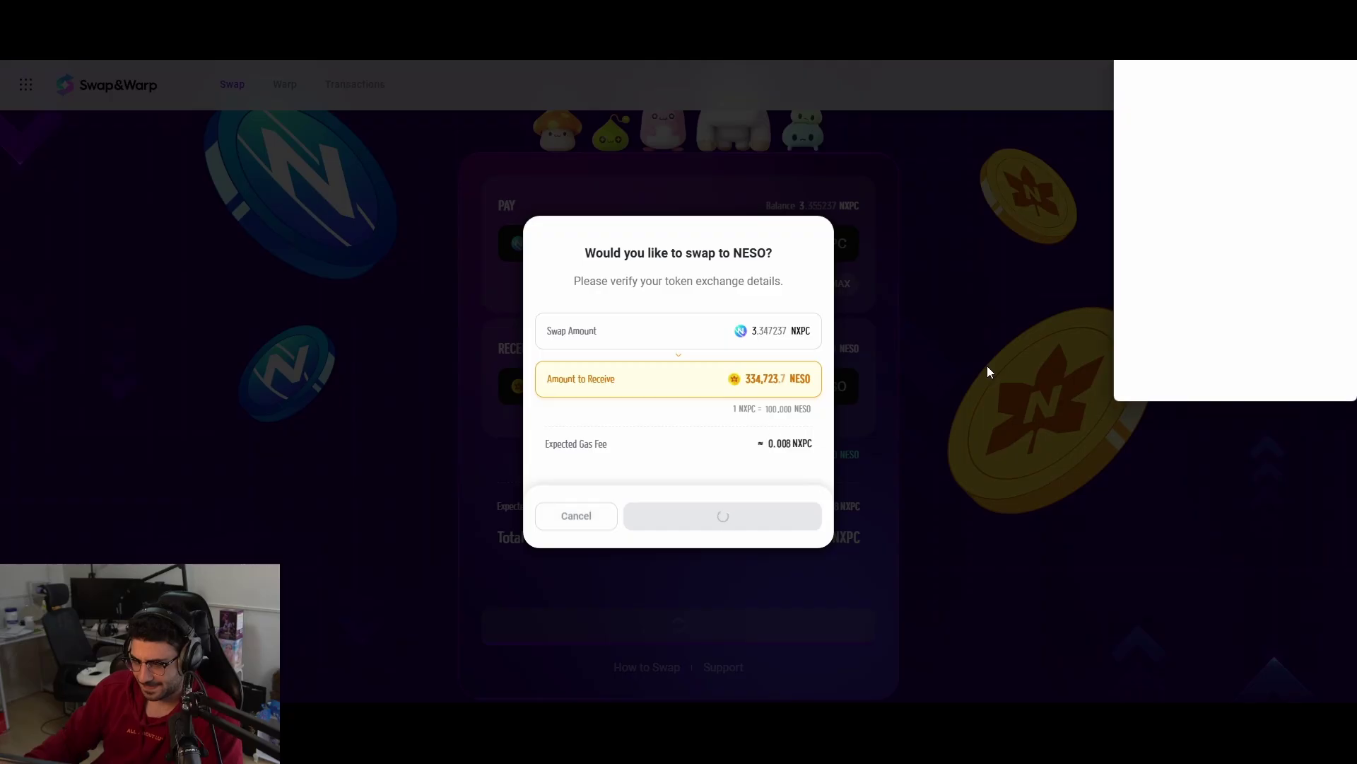
pyautogui.moveTo(1191, 63); pyautogui.dragTo(990, 64)
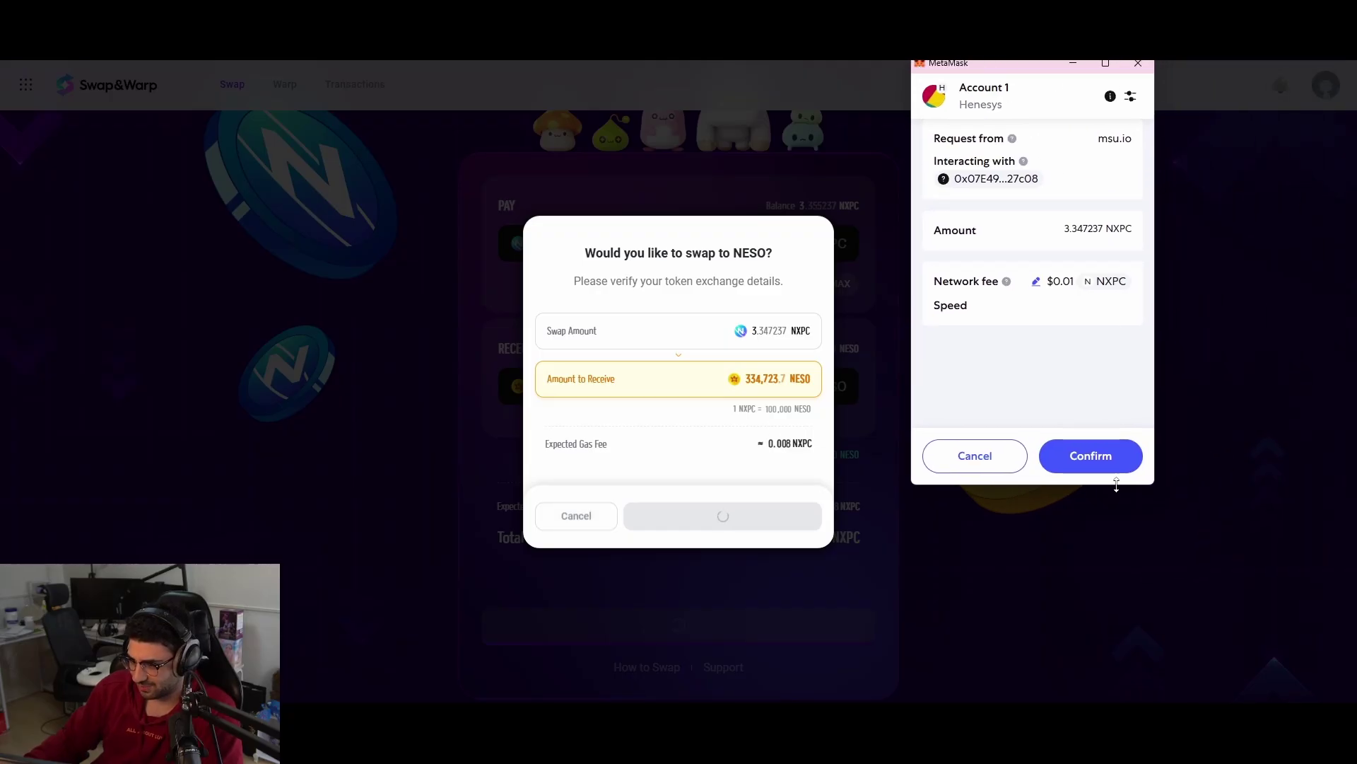
pyautogui.click(1103, 456)
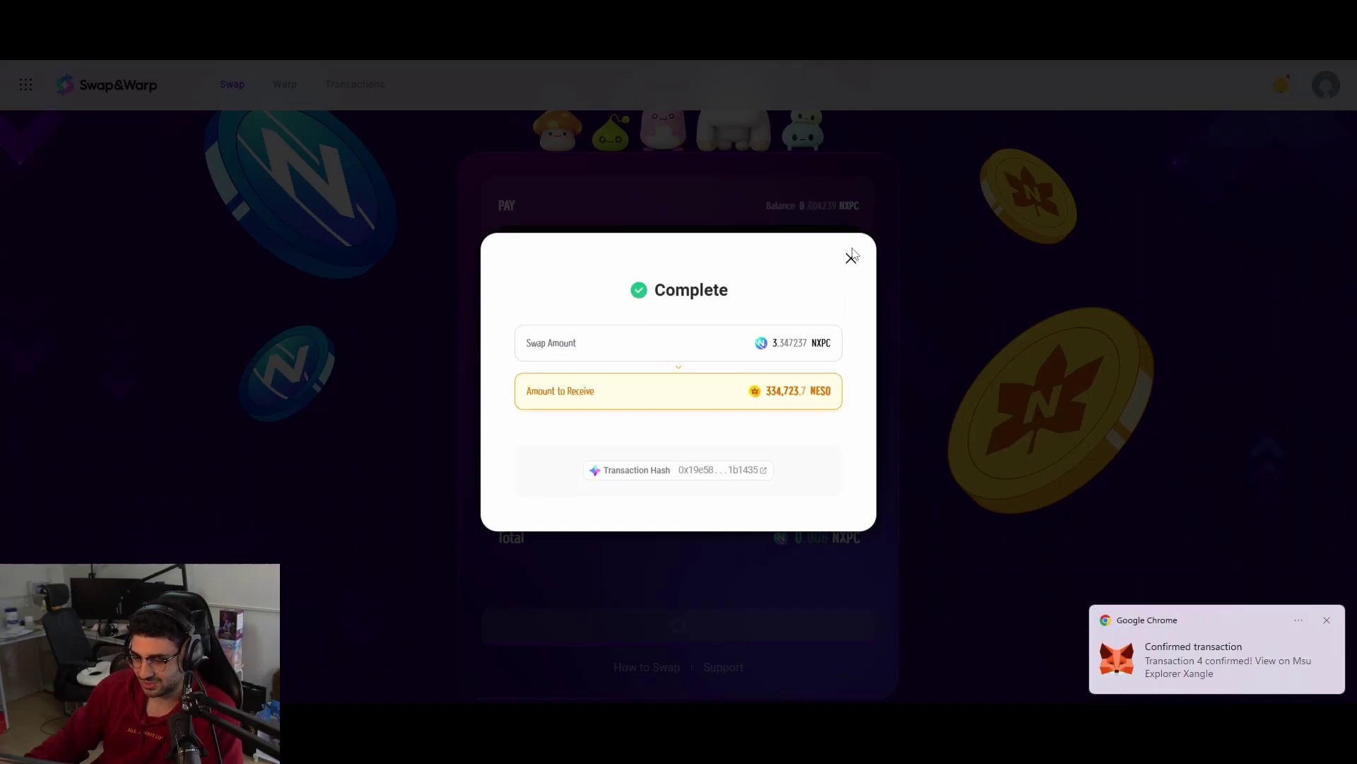
pyautogui.click(851, 258)
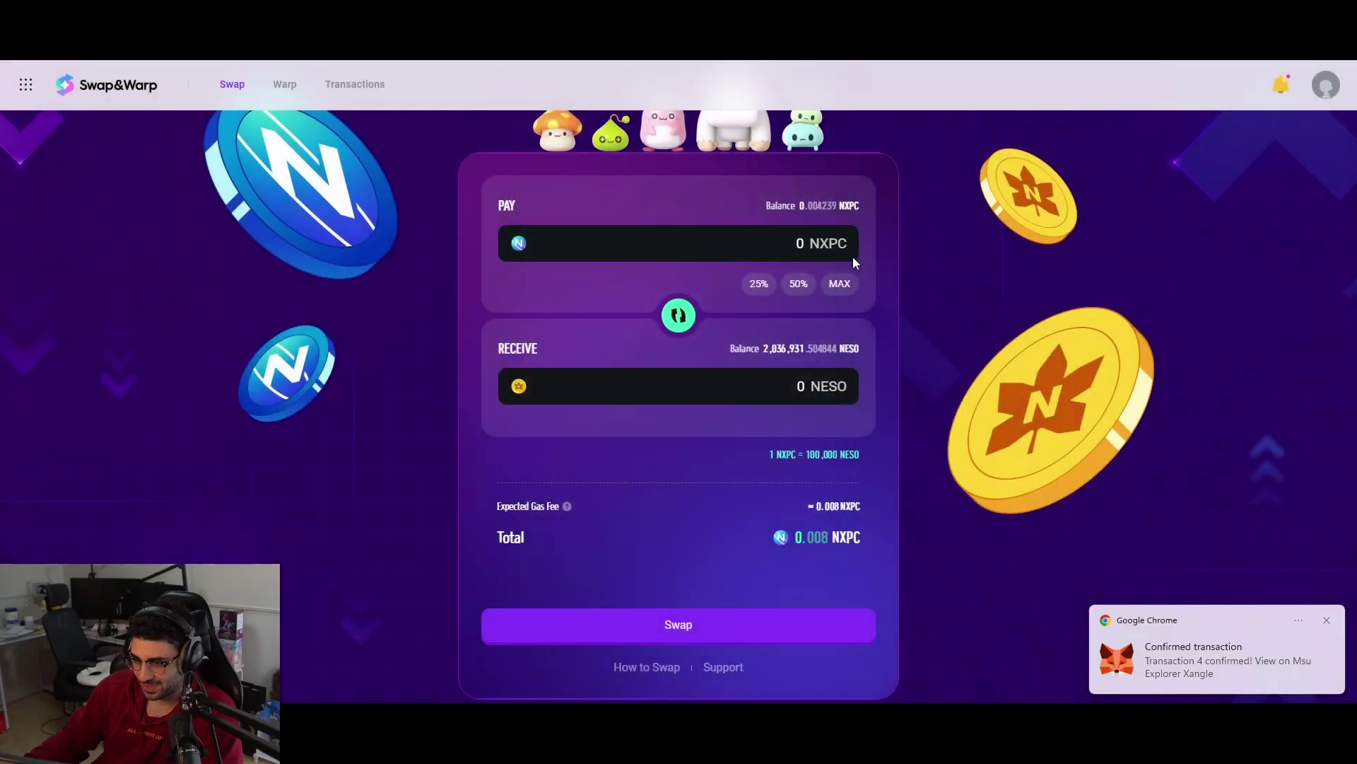
pyautogui.scroll(1, 912, 393)
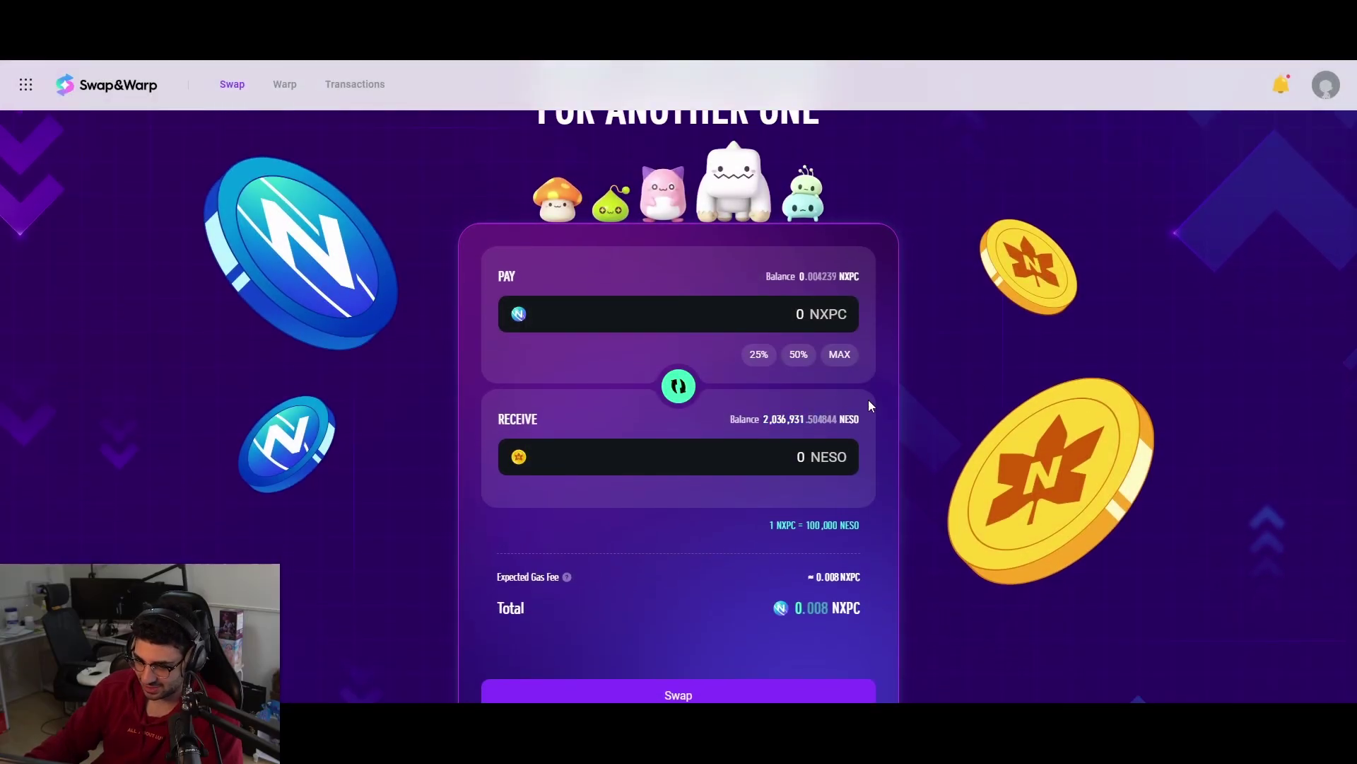
# Step: Reverse the pair to pay NESO, enter 100,000 NESO, and request the swap for 1 NXPC
pyautogui.click(693, 382)
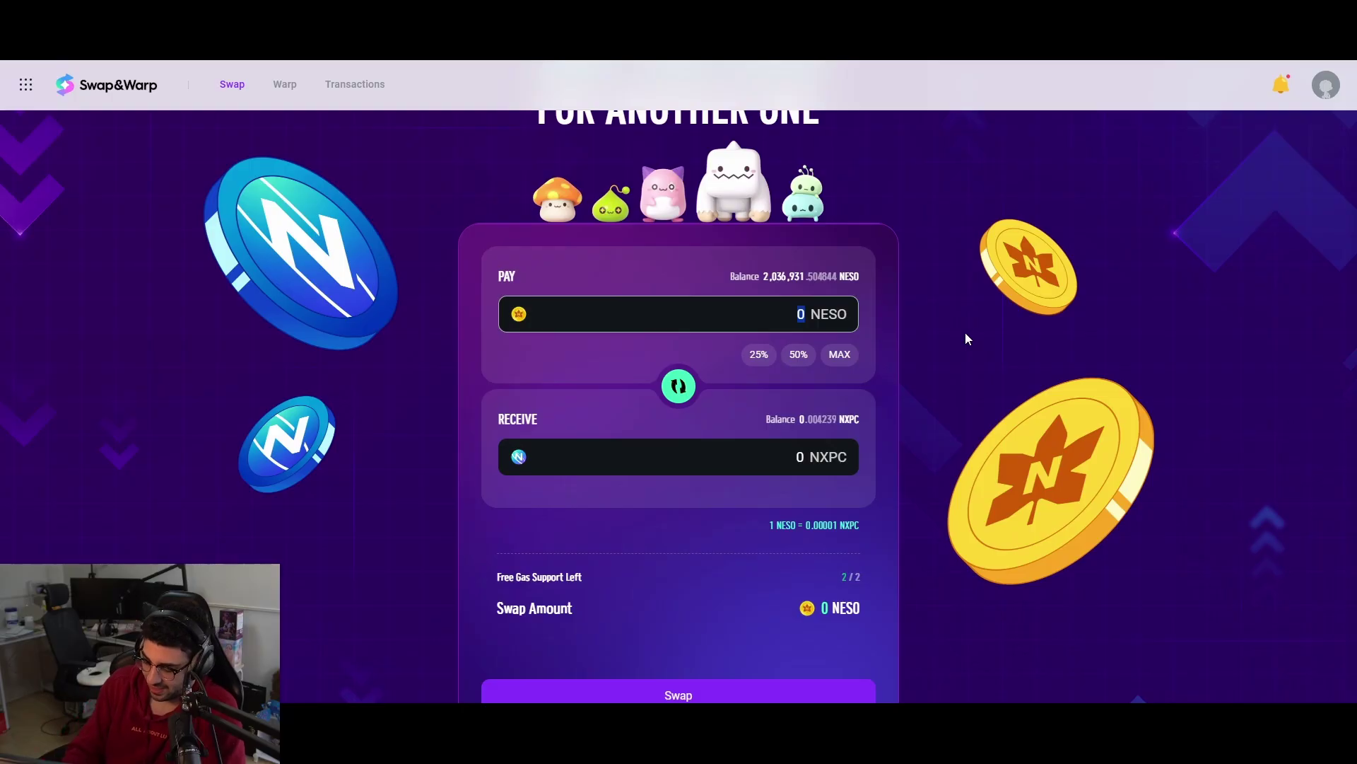
pyautogui.write('100,000')
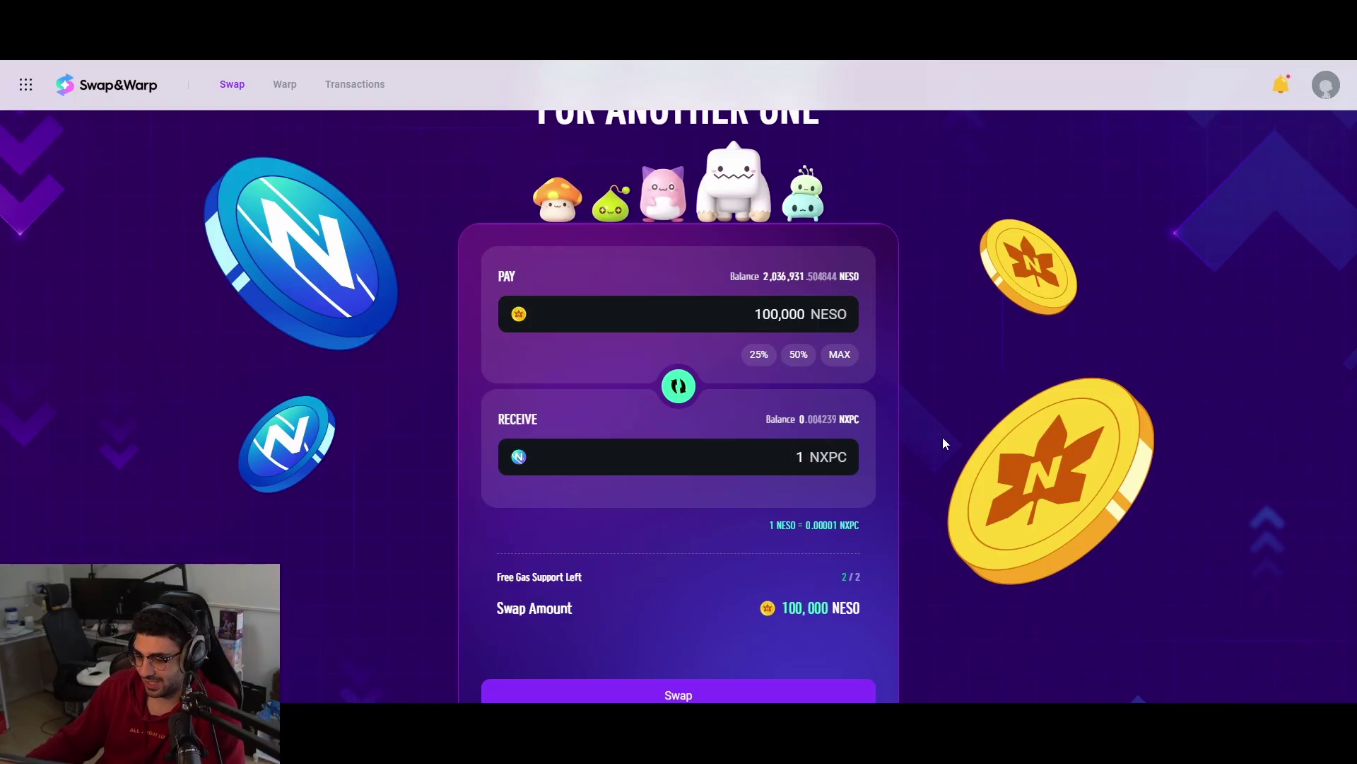
pyautogui.scroll(-1, 946, 449)
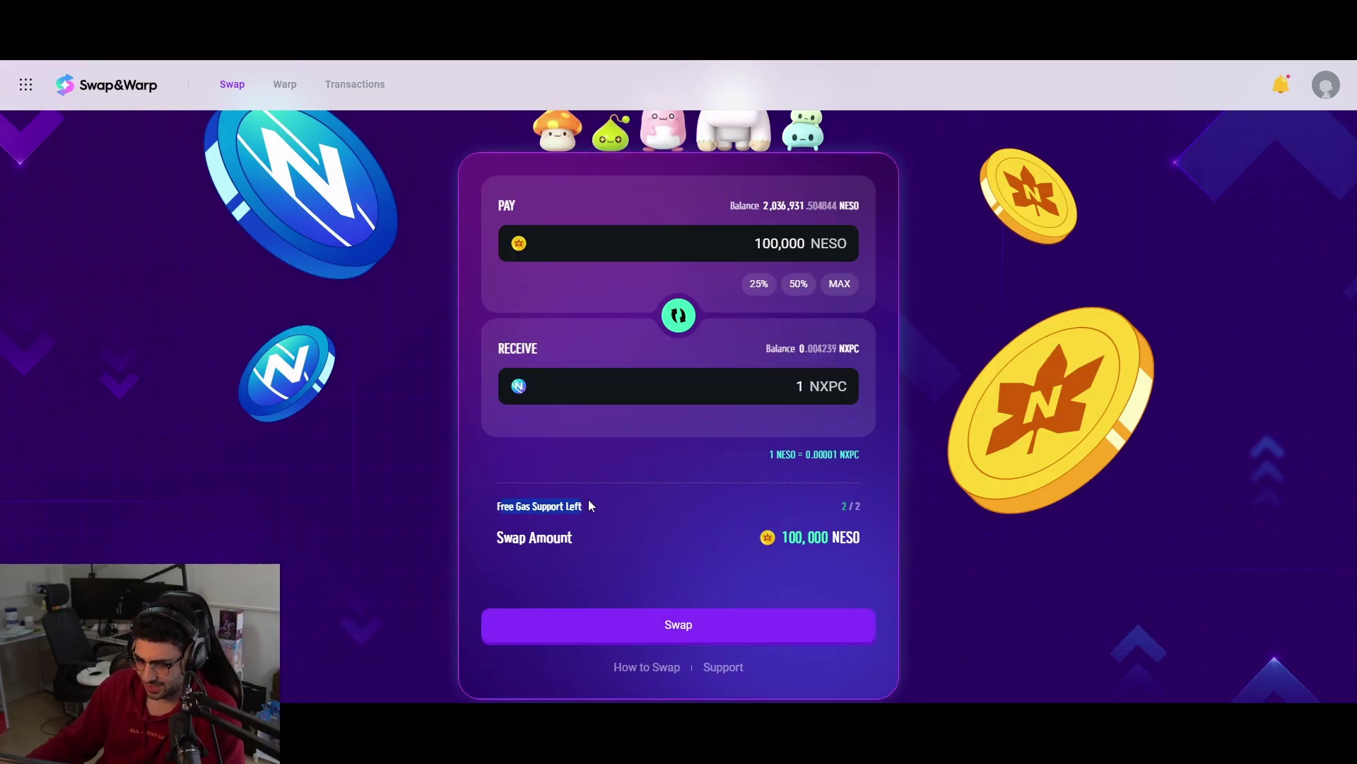
pyautogui.scroll(1, 854, 555)
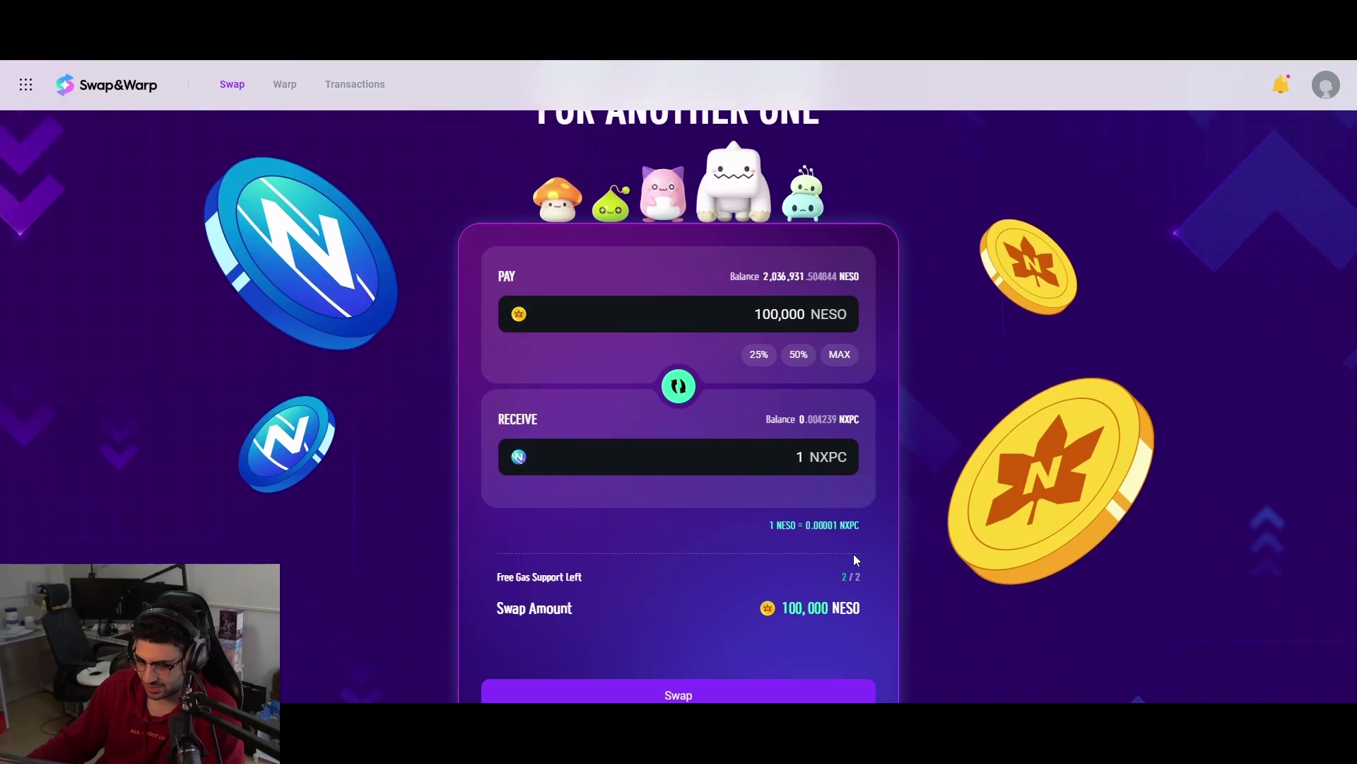
pyautogui.scroll(-1, 851, 557)
pyautogui.click(755, 623)
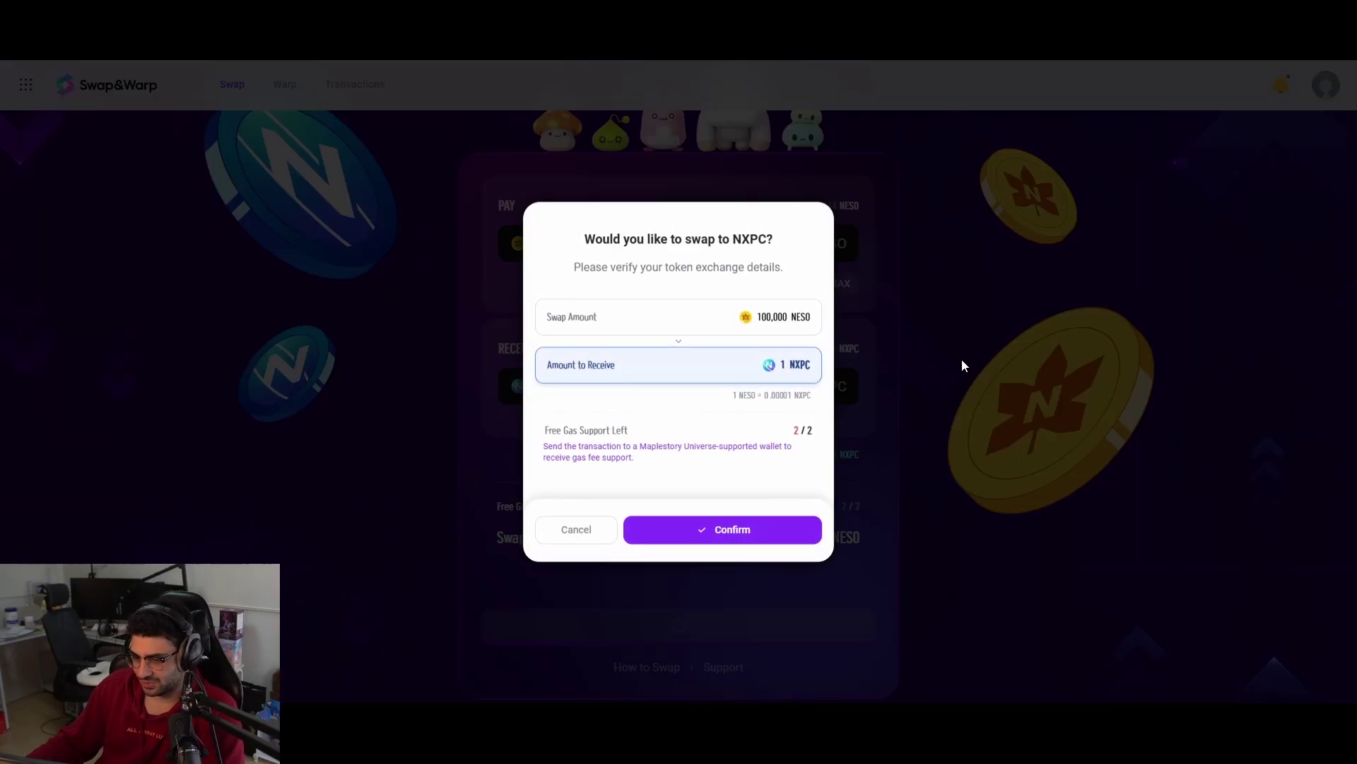
# Step: Confirm the 100,000 NESO swap, sign it in MetaMask, and close the Complete dialog
pyautogui.click(704, 532)
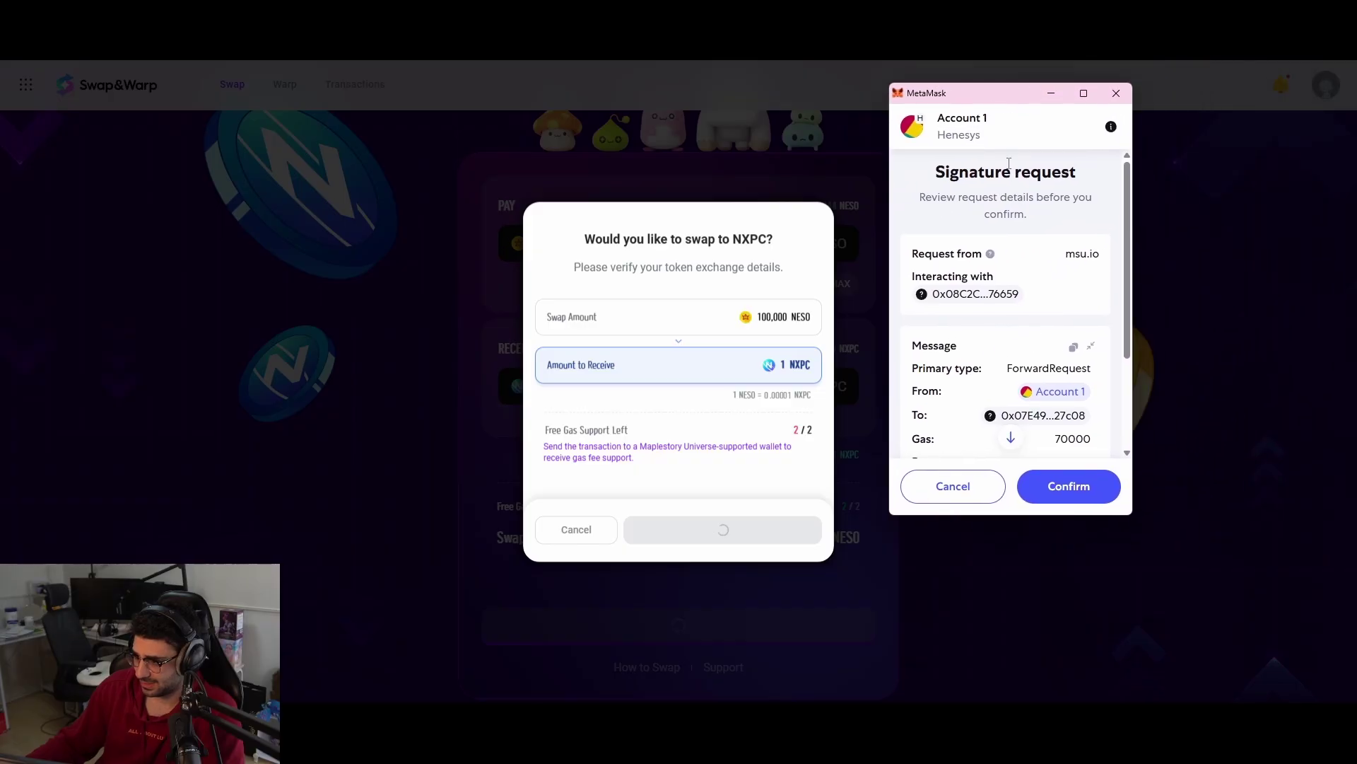
pyautogui.scroll(-2, 1038, 360)
pyautogui.click(1085, 481)
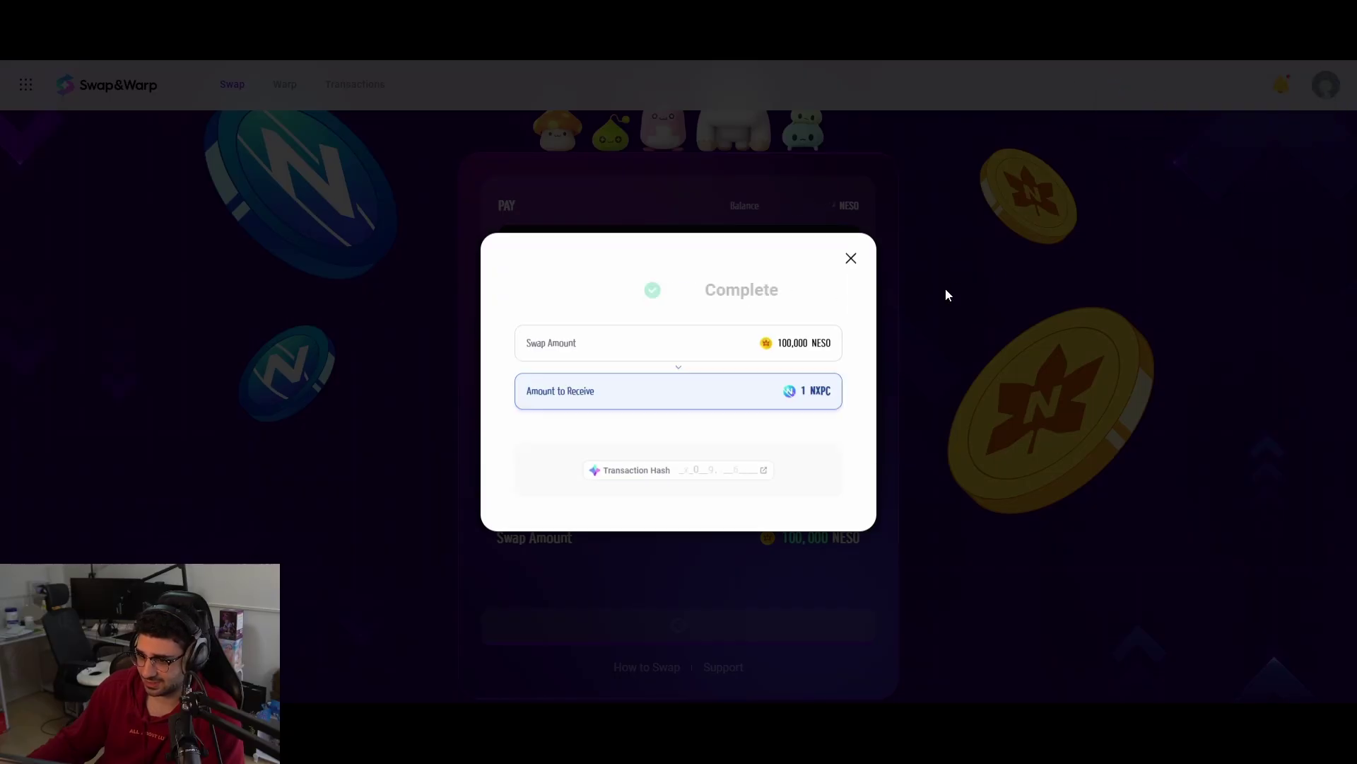
pyautogui.click(852, 259)
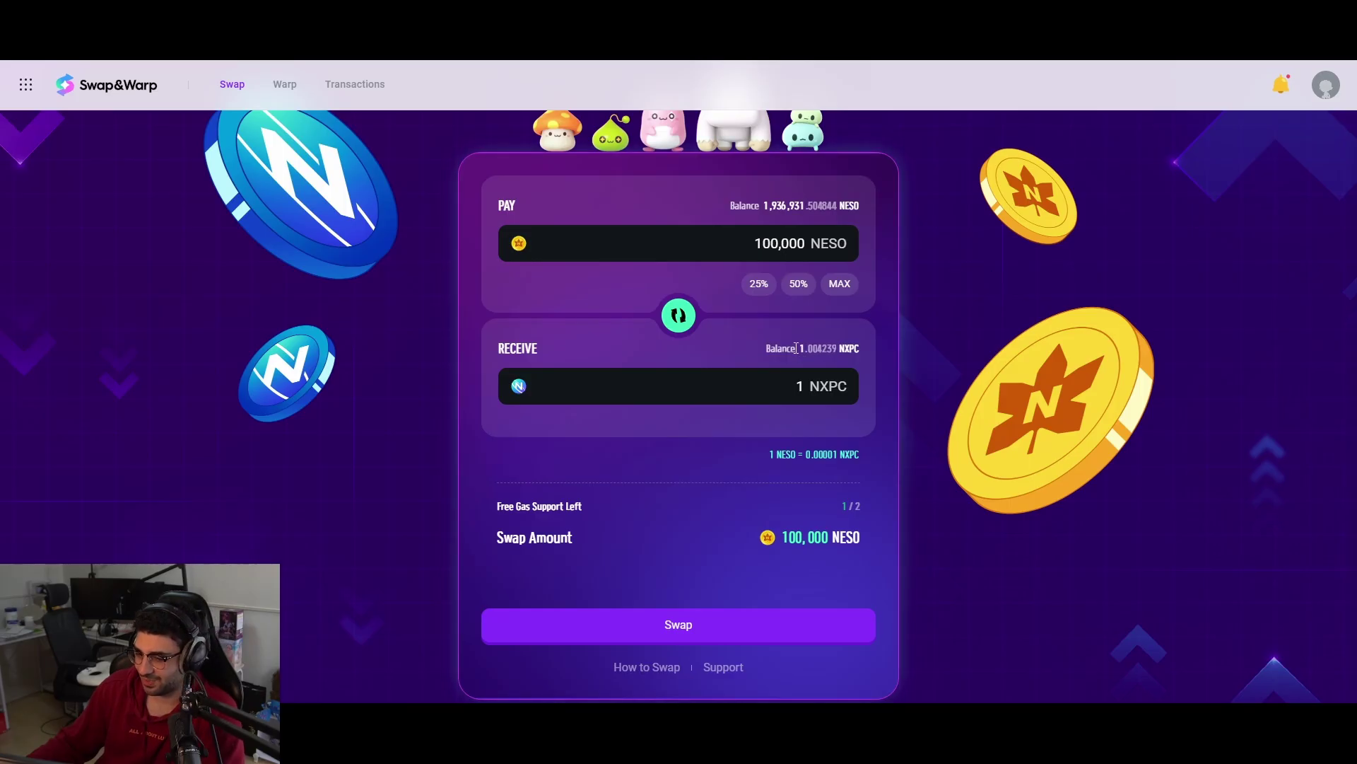
pyautogui.click(1278, 93)
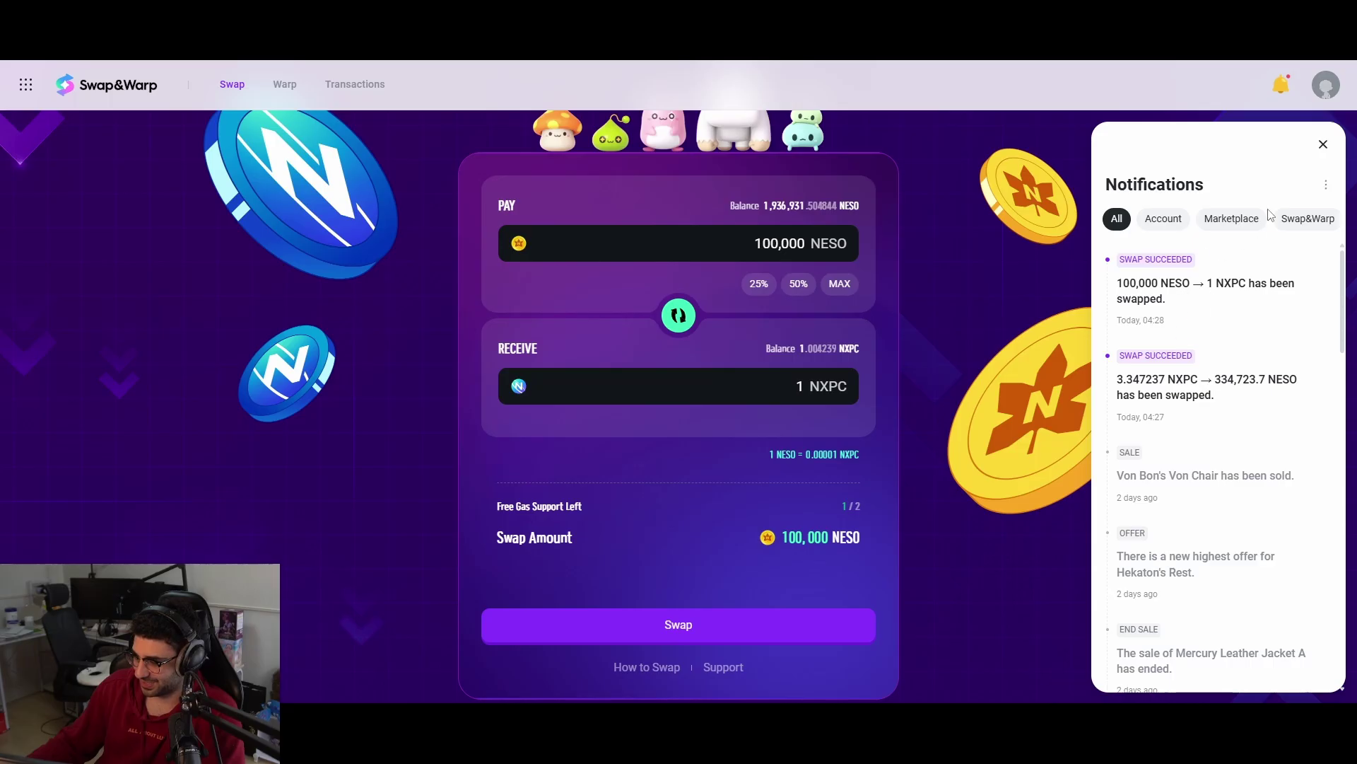
pyautogui.click(1283, 90)
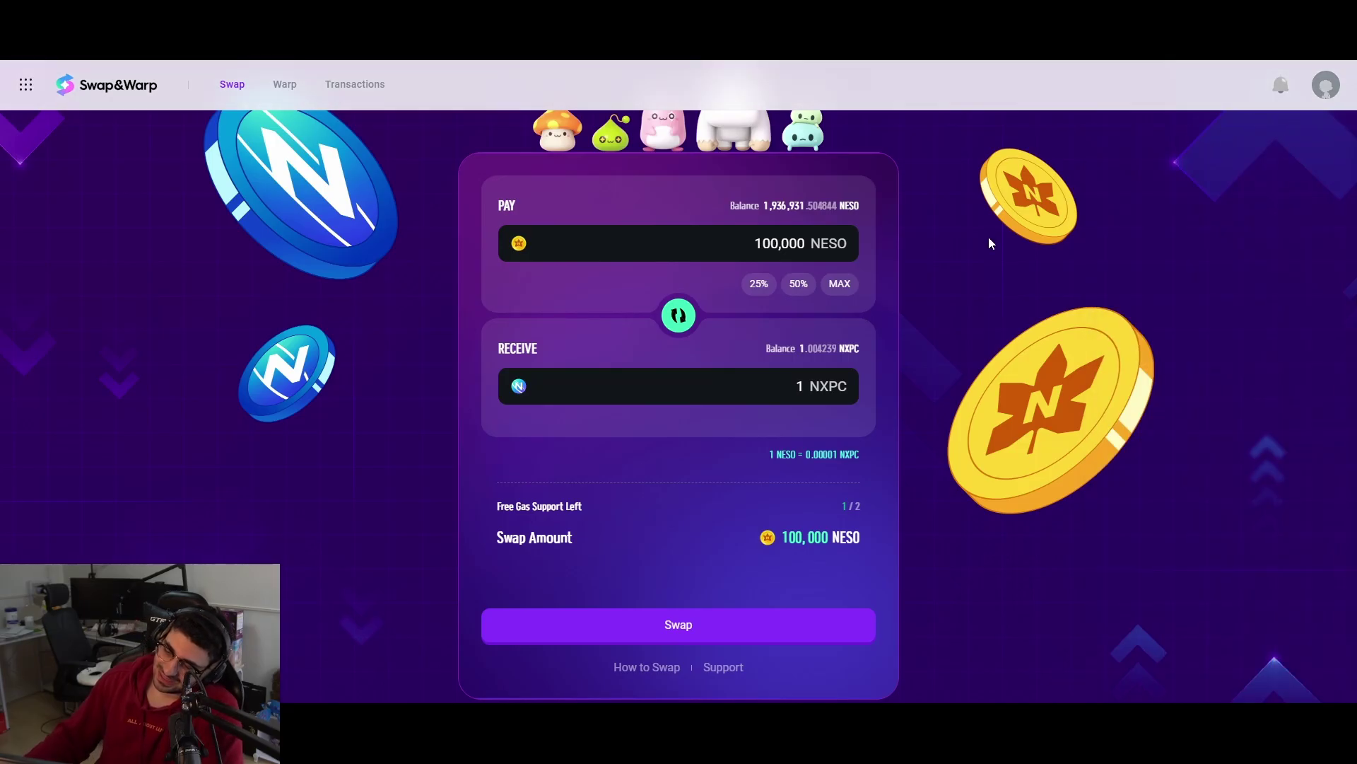